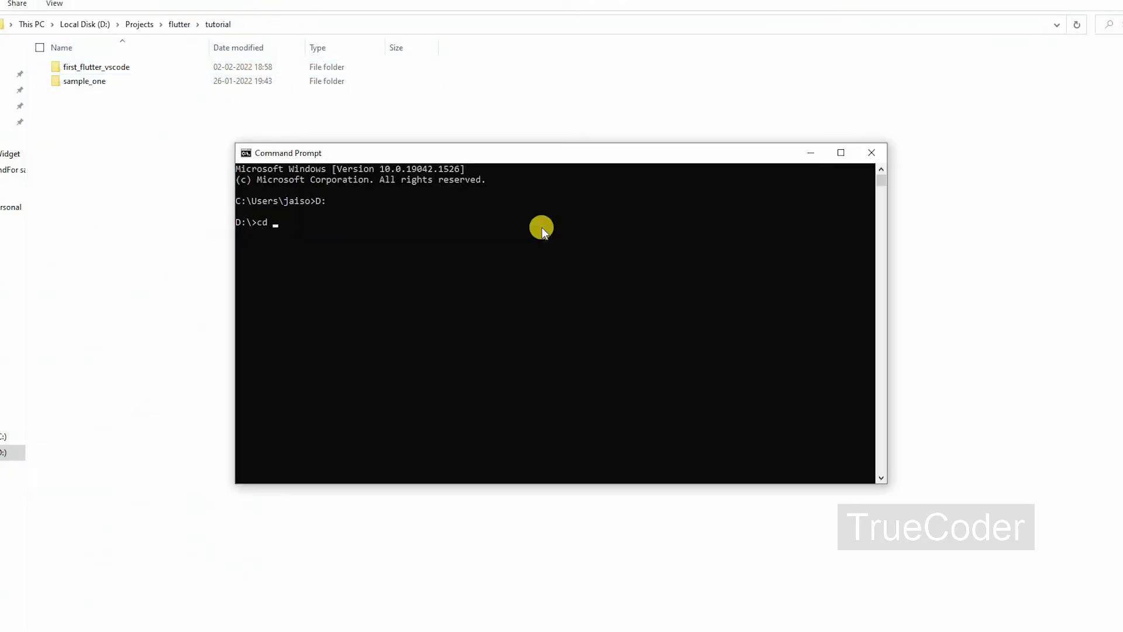
type("D:\\Projects\\flutter\\tutorial")
Create the container_widget Flutter project in D:\Projects\flutter\tutorial and launch VS Code.
key("Return")
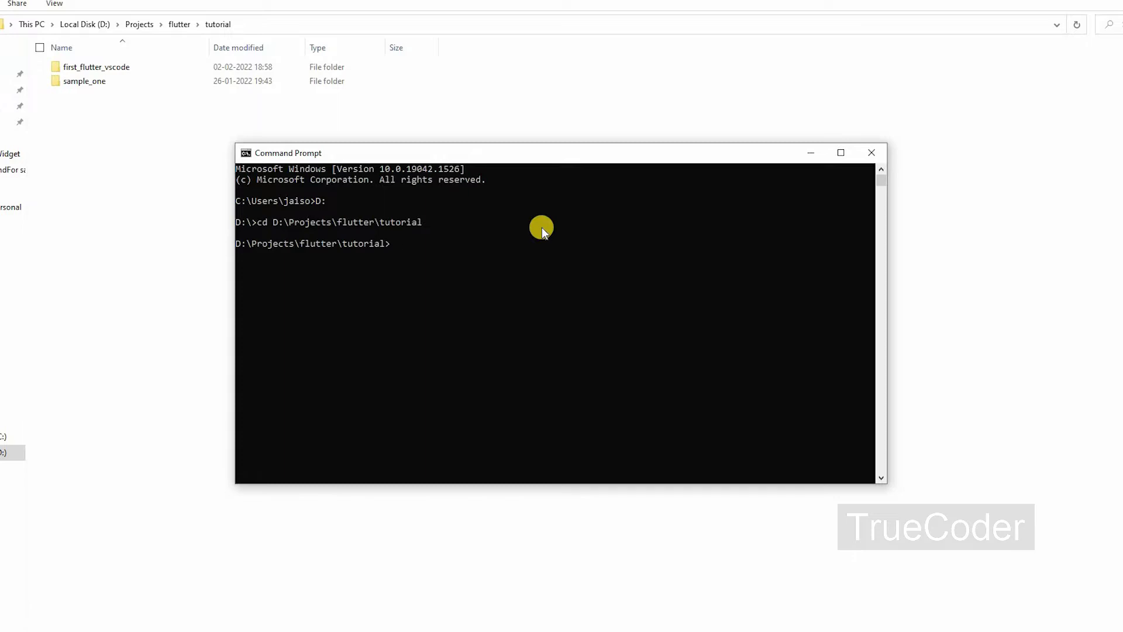
type("flutter create ")
type("container_widget")
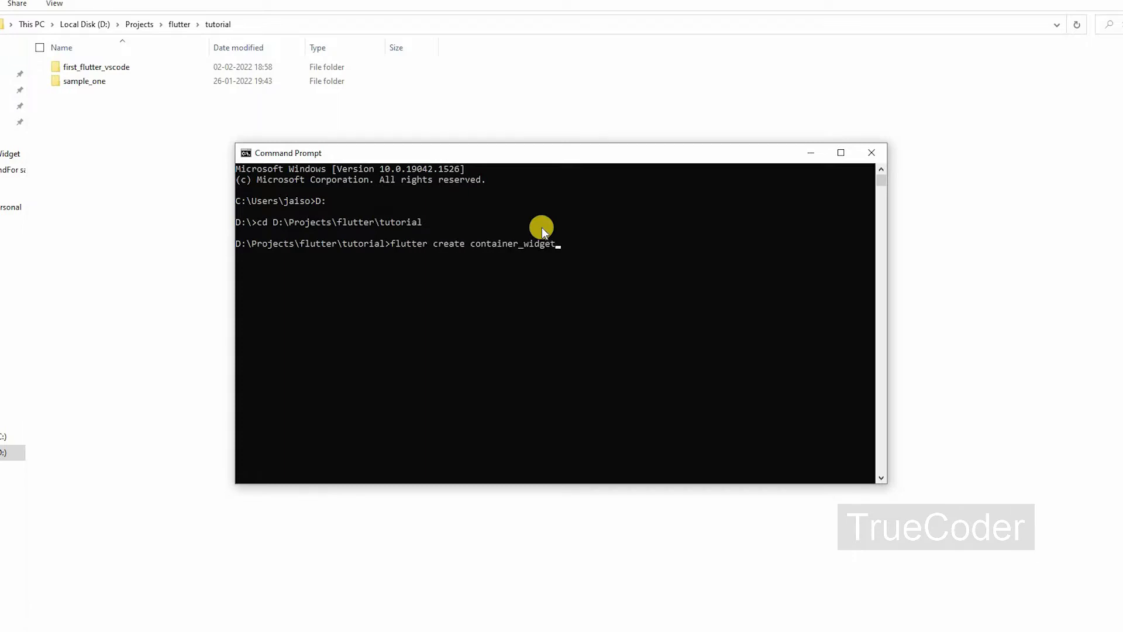
key("Return")
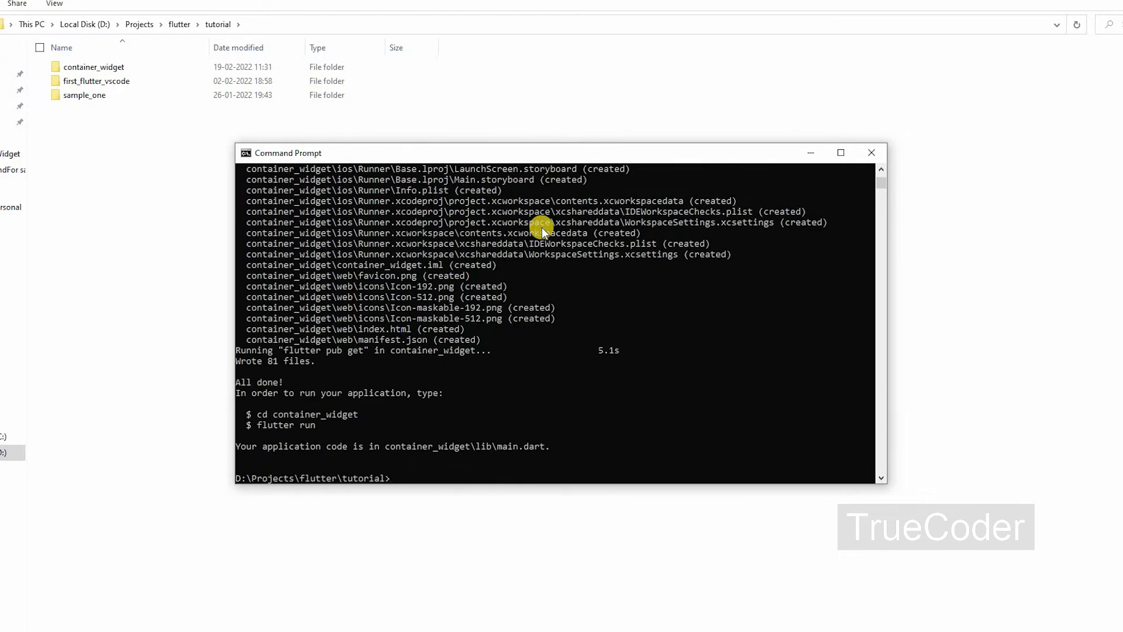
key("super")
type("code")
key("Return")
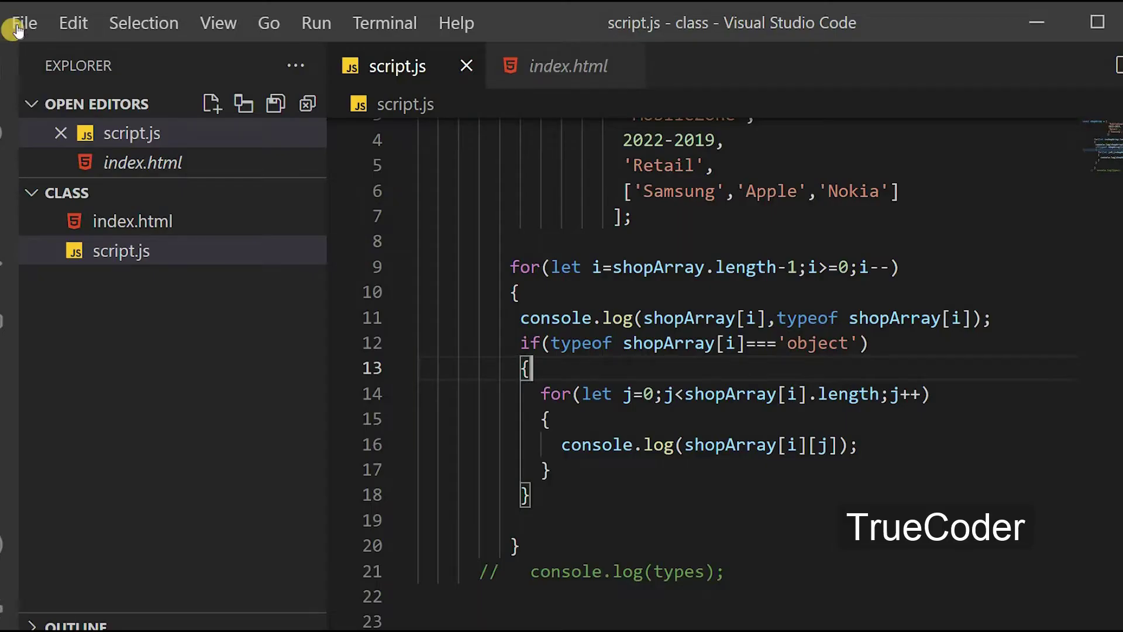
Open the tutorial\container_widget folder as a trusted workspace and expand its lib folder.
left_click(24, 23)
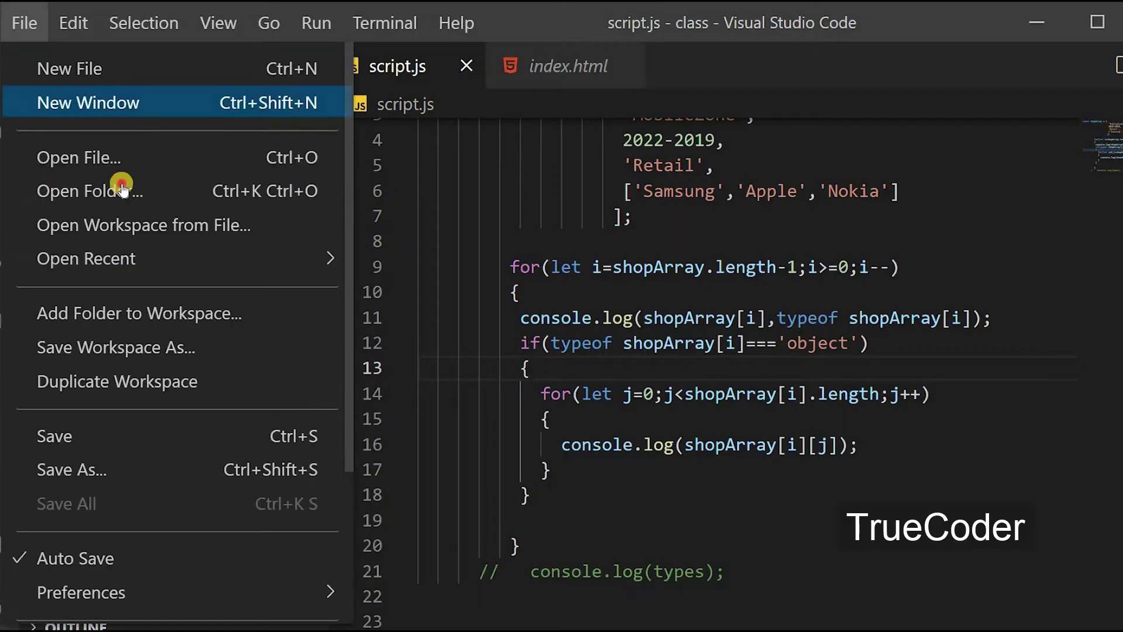
key("Escape")
left_click(593, 187)
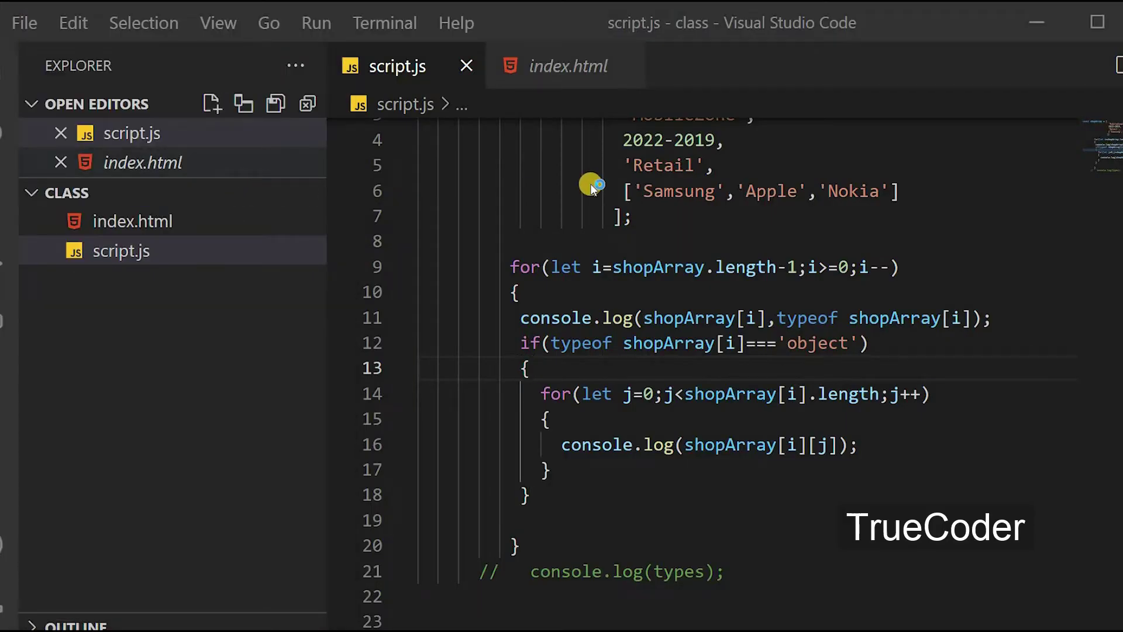
left_click(169, 35)
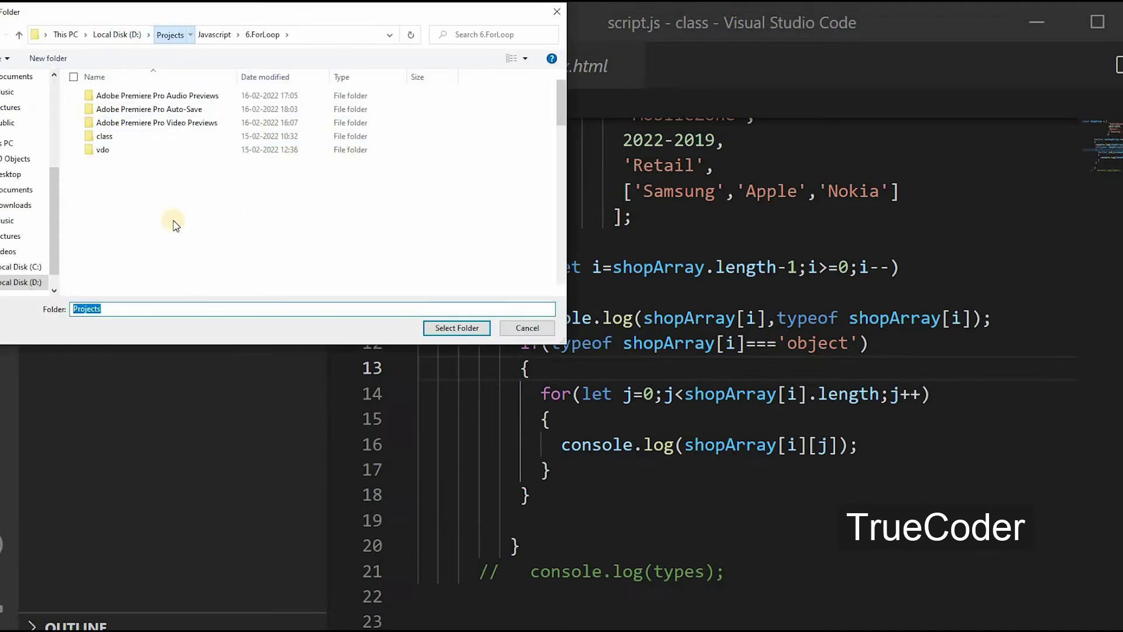
scroll(107, 182, "down", 1)
double_click(110, 189)
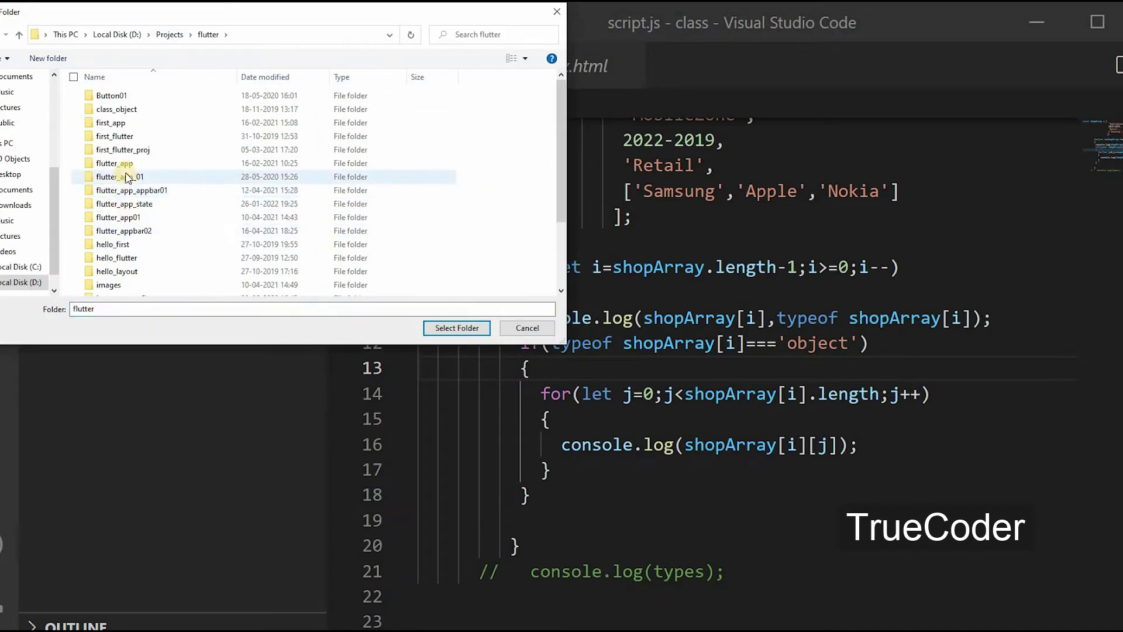
double_click(114, 178)
left_click(125, 95)
left_click(456, 327)
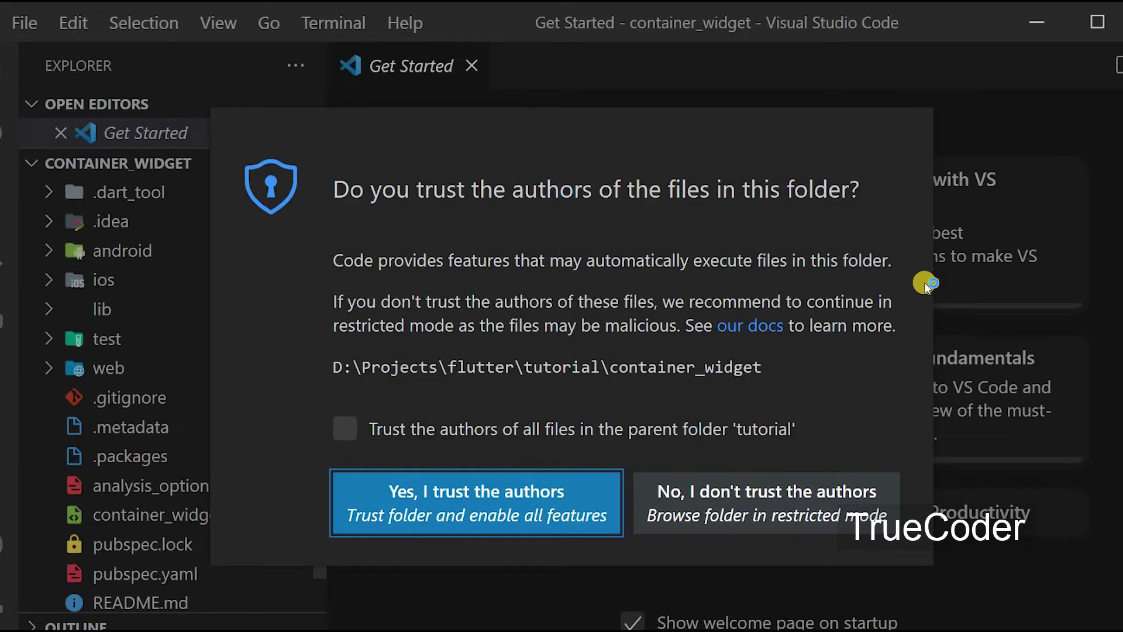
key("Return")
left_click(53, 309)
scroll(176, 298, "down", 1)
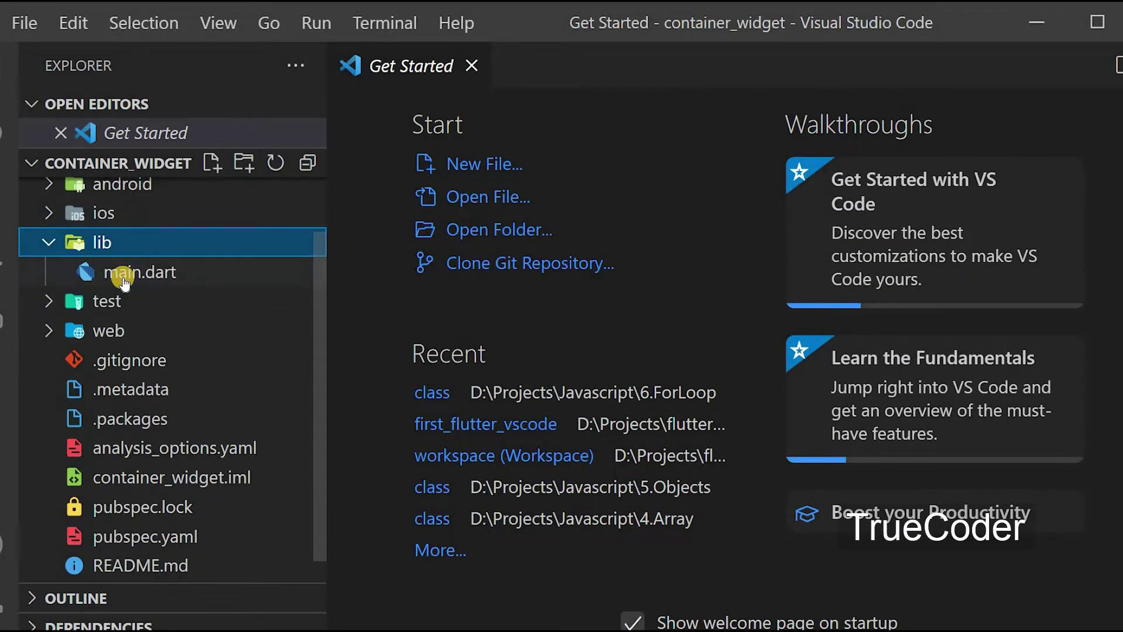
Delete main.dart's starter code below the import and write an empty void main(){}.
left_click(123, 271)
left_click_drag(422, 156, 656, 365)
scroll(657, 366, "down", 20)
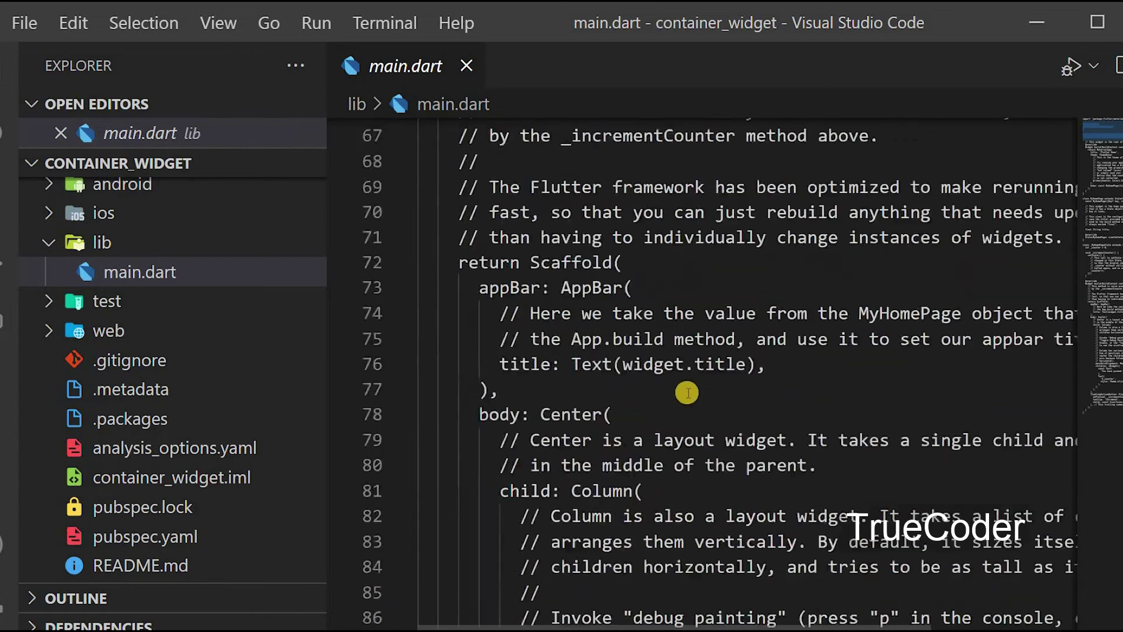
key("BackSpace")
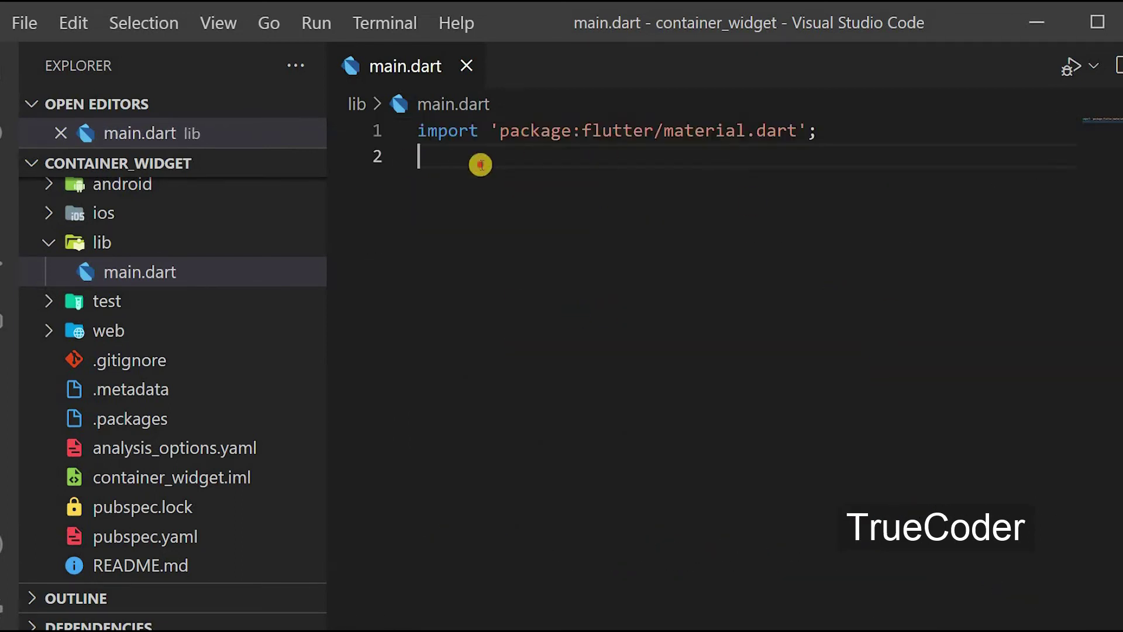
key("Return")
type("void main()")
key("Return")
type("{")
key("Return")
Add a MyApp StatelessWidget whose build(BuildContext context) returns MaterialApp(home: ).
left_click(476, 289)
key("Return")
type("cl")
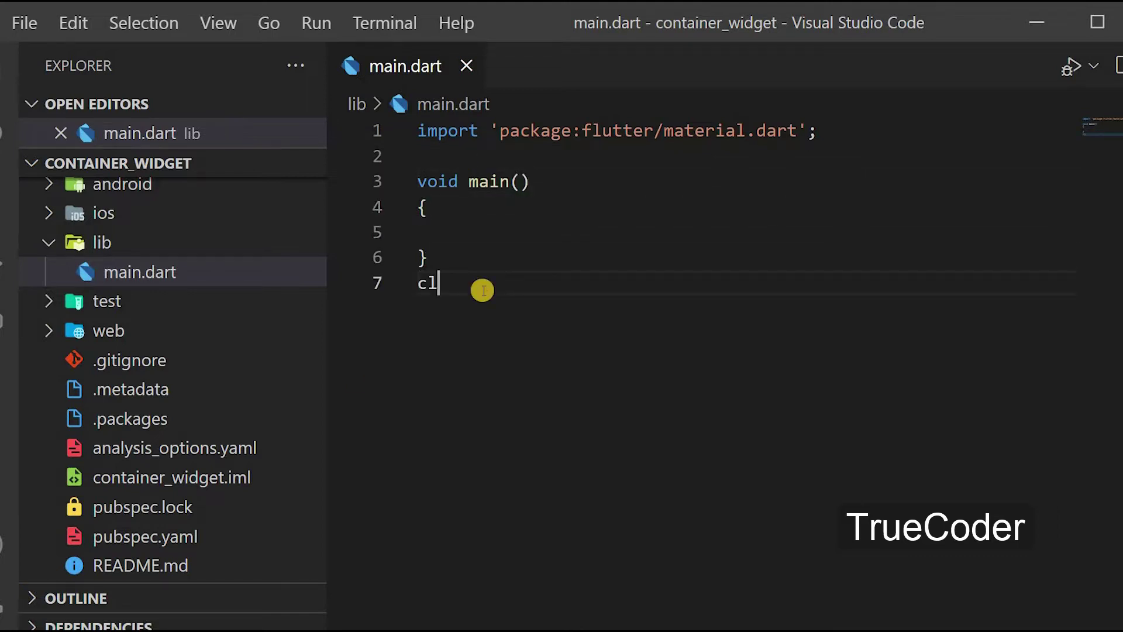
type("ass MyA")
key("BackSpace")
key("BackSpace")
key("BackSpace")
type("MyApp")
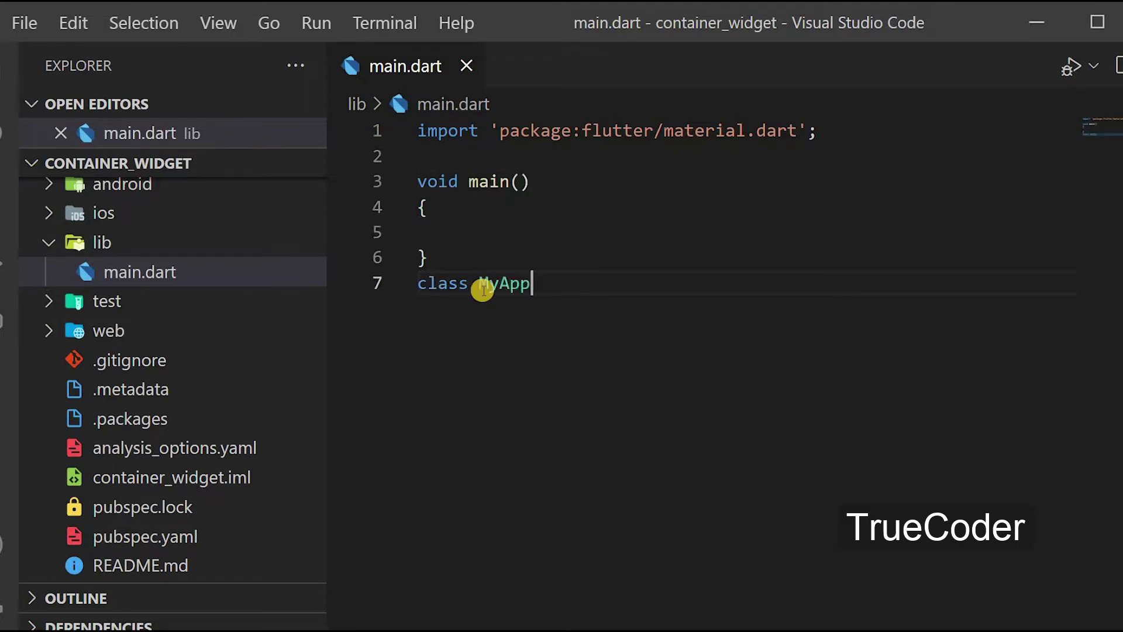
type(" ext")
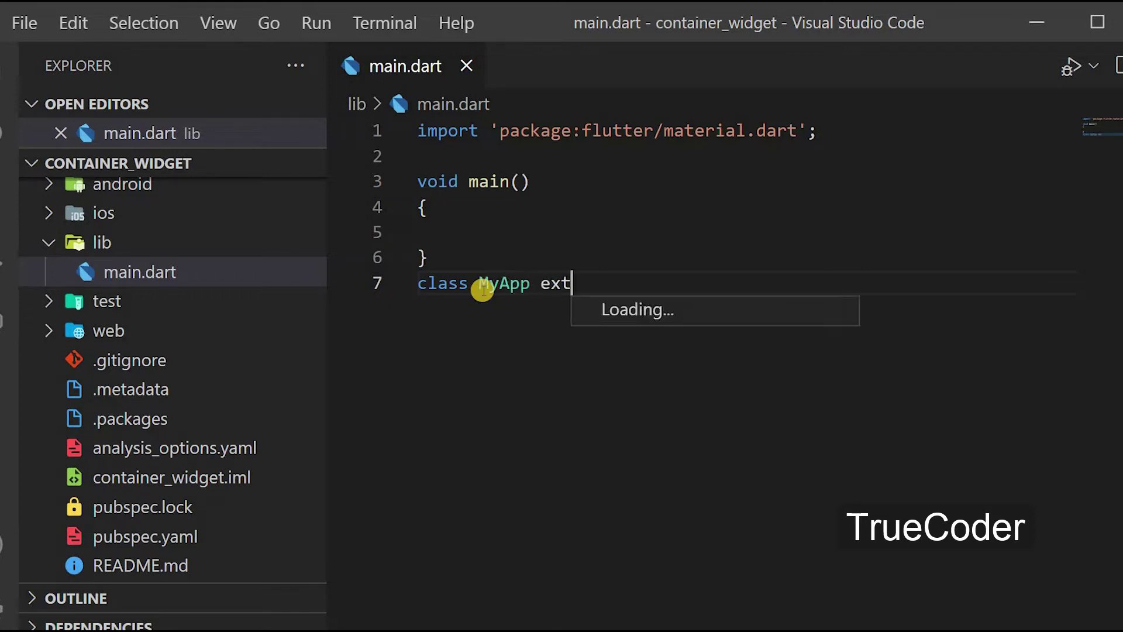
type("ends Statele")
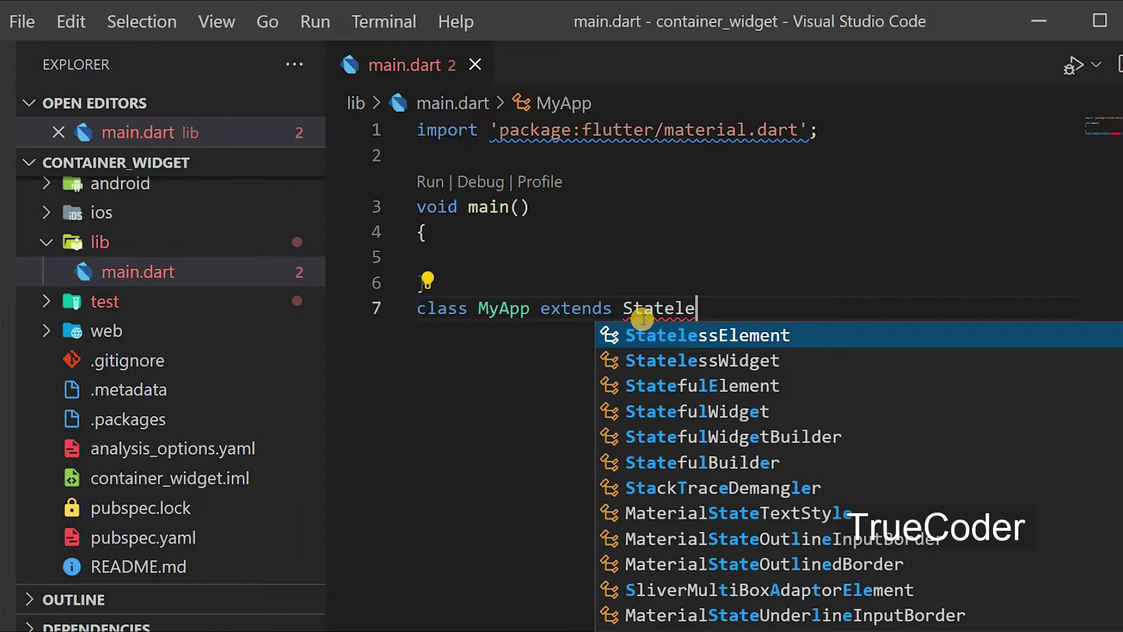
type("ssW")
key("Return")
key("Return")
type("{")
key("Return")
type("W")
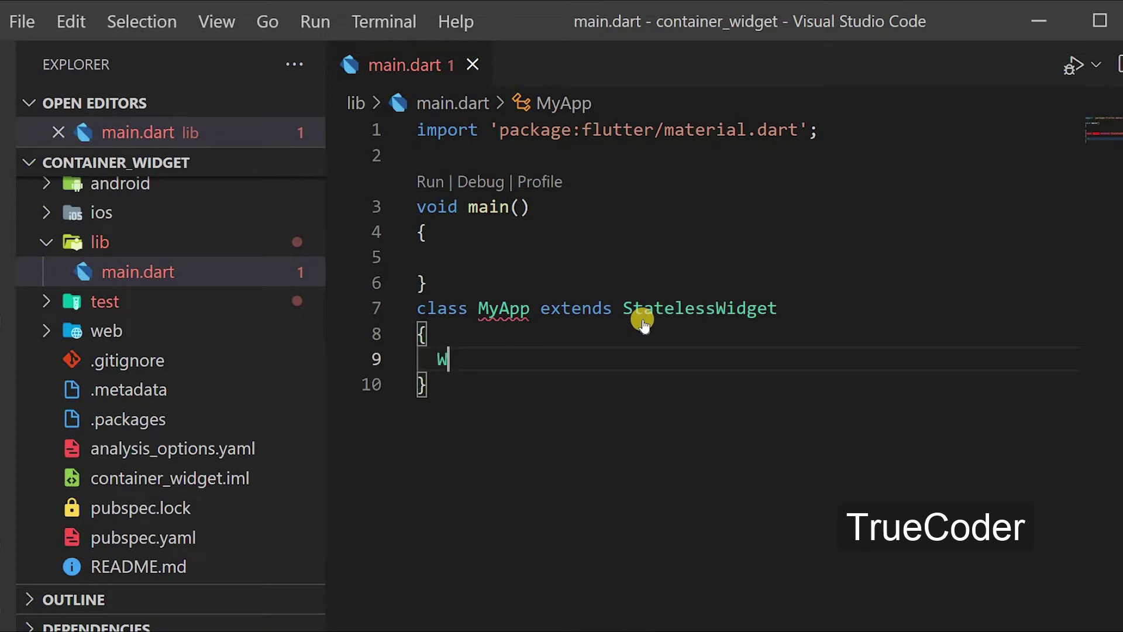
type("idget build")
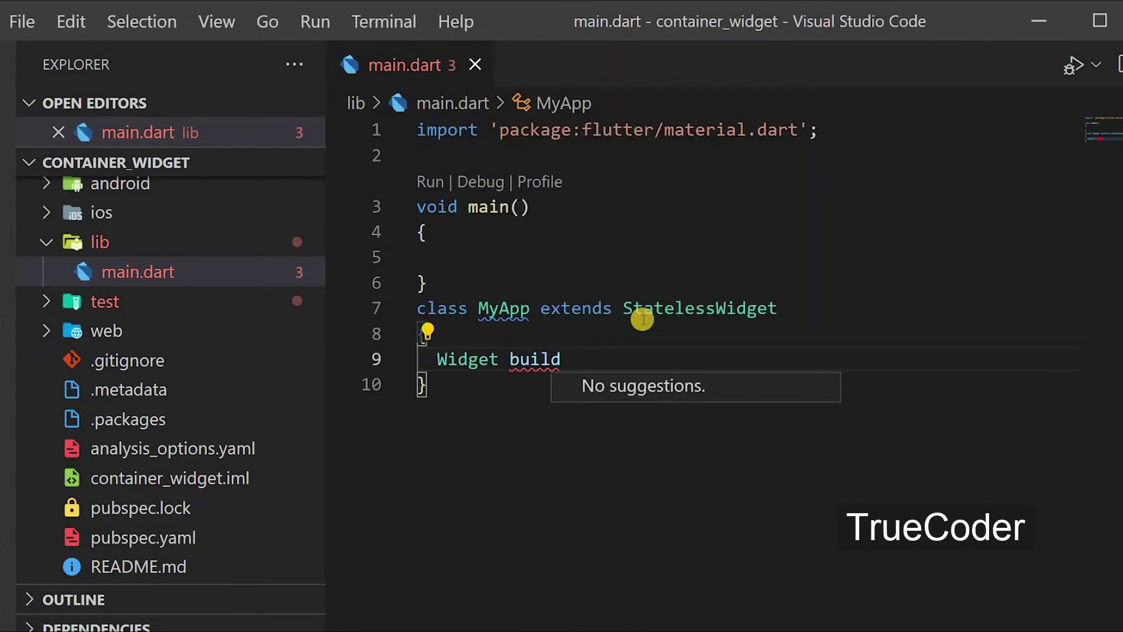
type("(Bu")
key("Return")
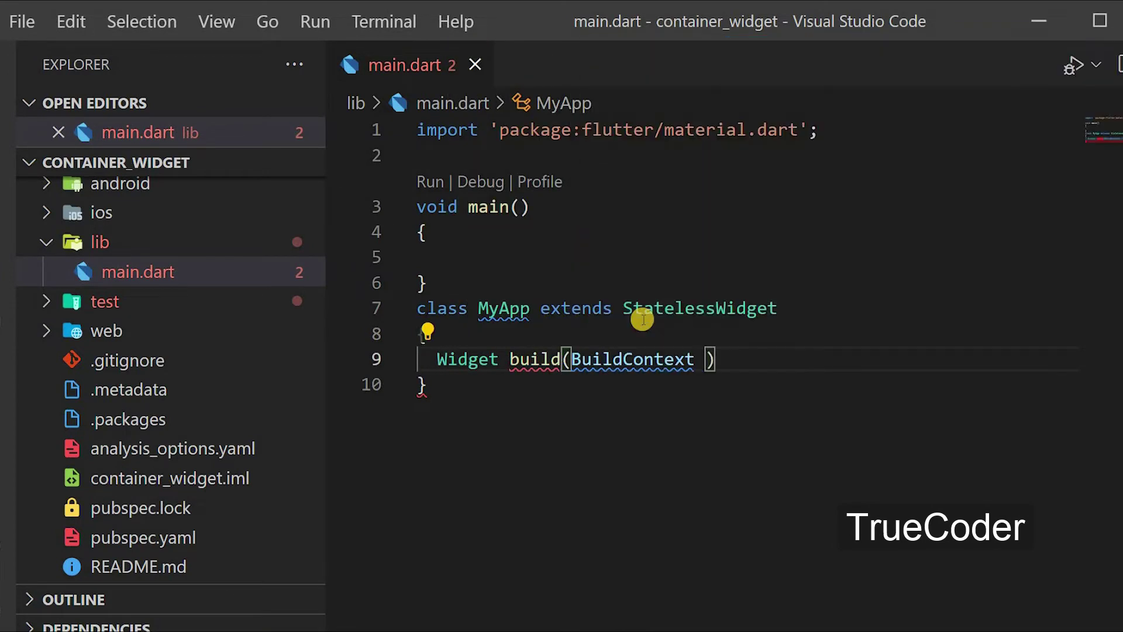
type("context")
key("Return")
key("Return")
type("{")
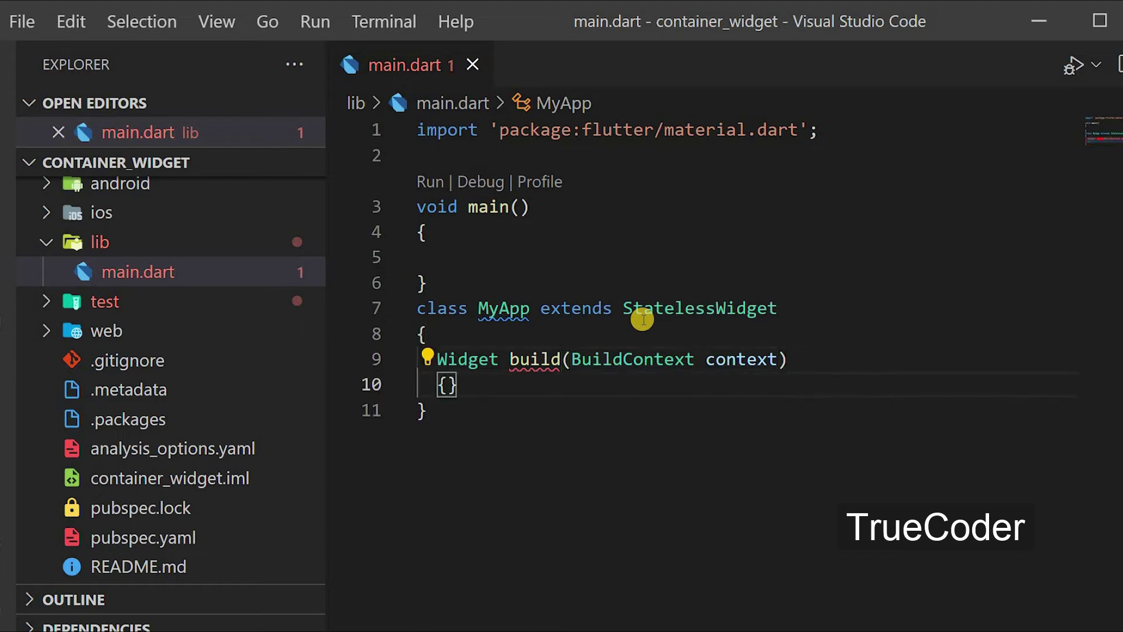
key("Return")
type("mate")
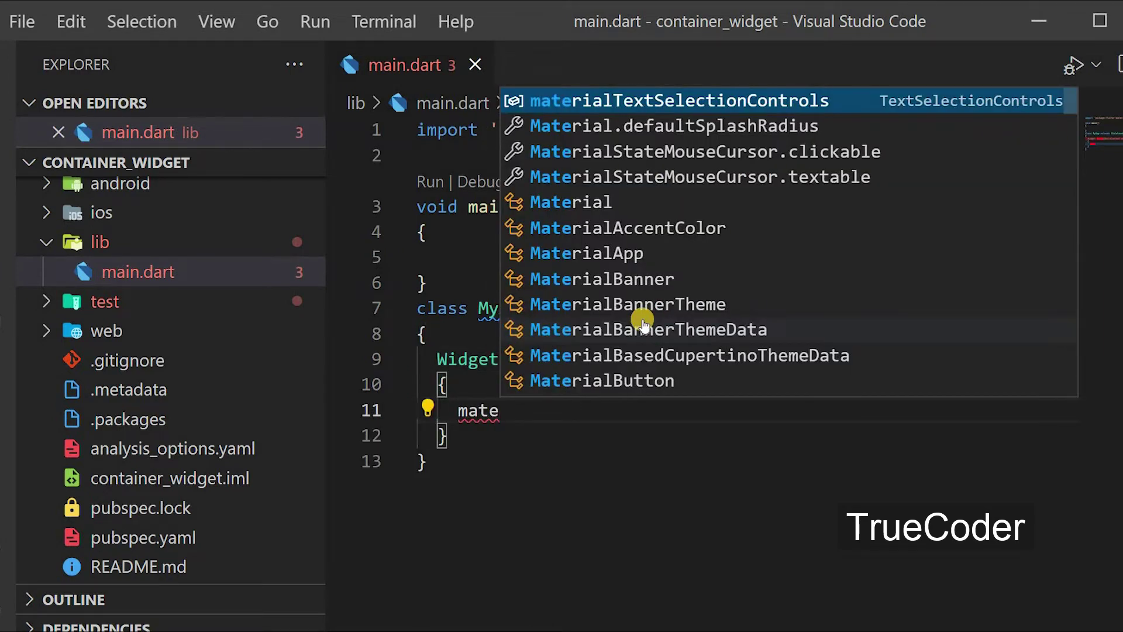
key("Down")
key("Down")
key("Down")
key("Down")
key("Down")
key("Return")
type("(ho")
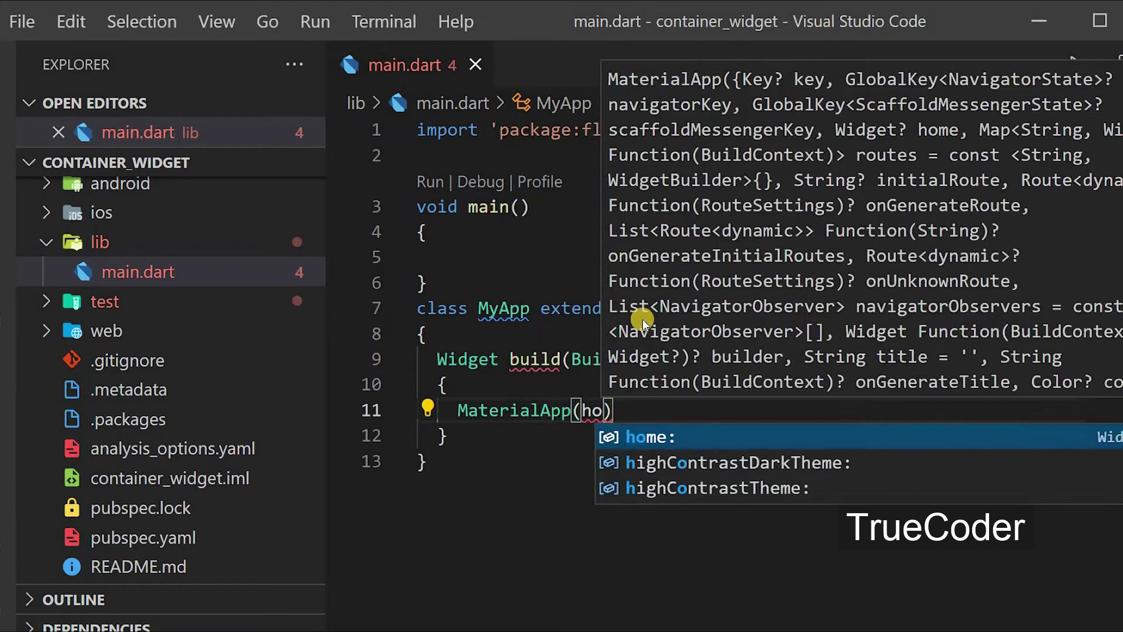
key("Return")
left_click(446, 409)
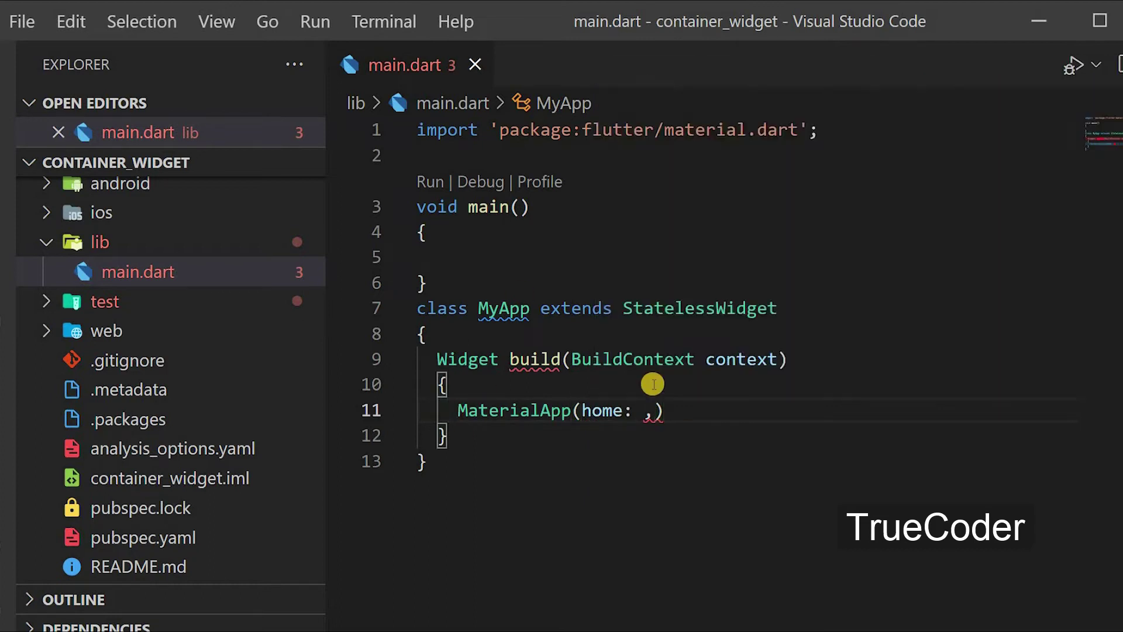
type("return")
Make main() call runApp(MyApp()).
left_click(488, 266)
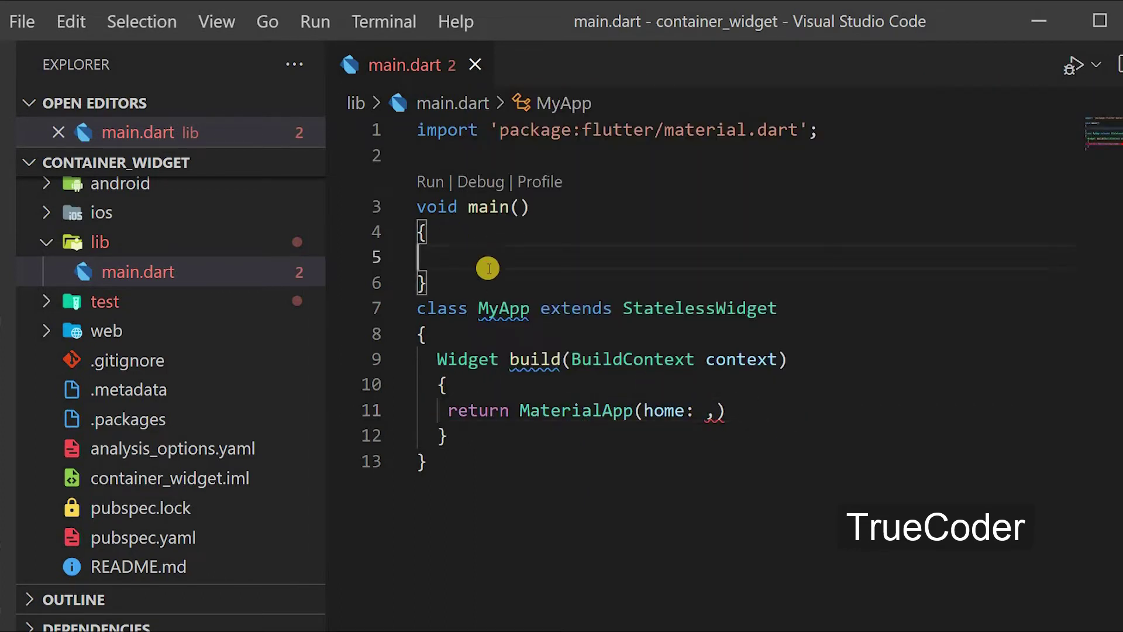
type("run")
key("Return")
type("runApp(My")
key("Return")
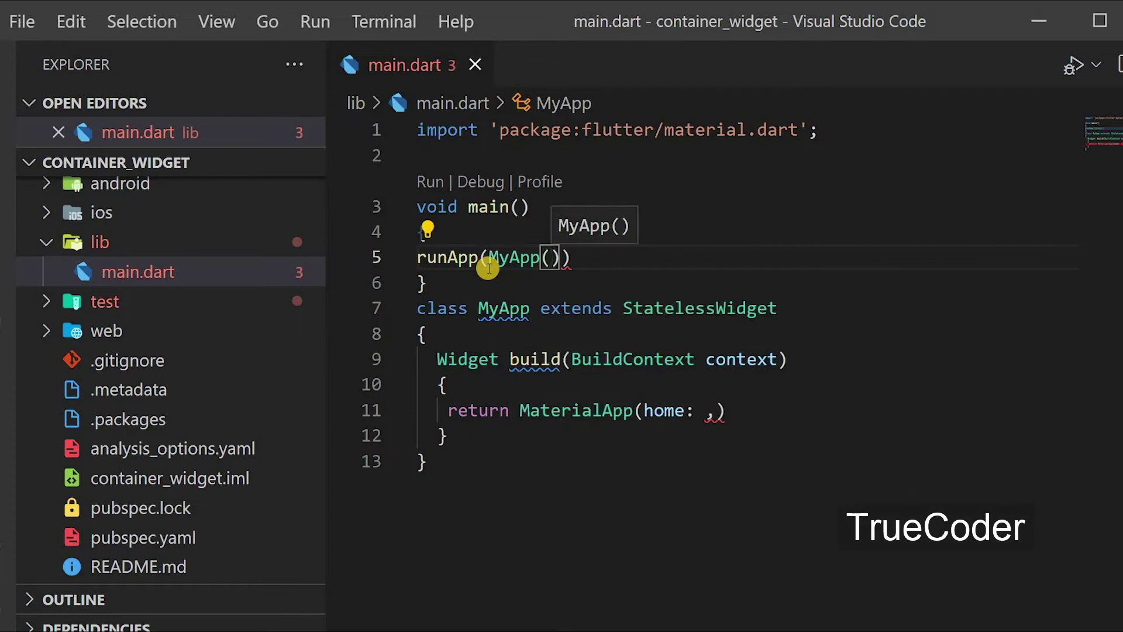
type(");")
Set home to a Scaffold with Colors.white background and Container() body, then run it.
left_click(747, 418)
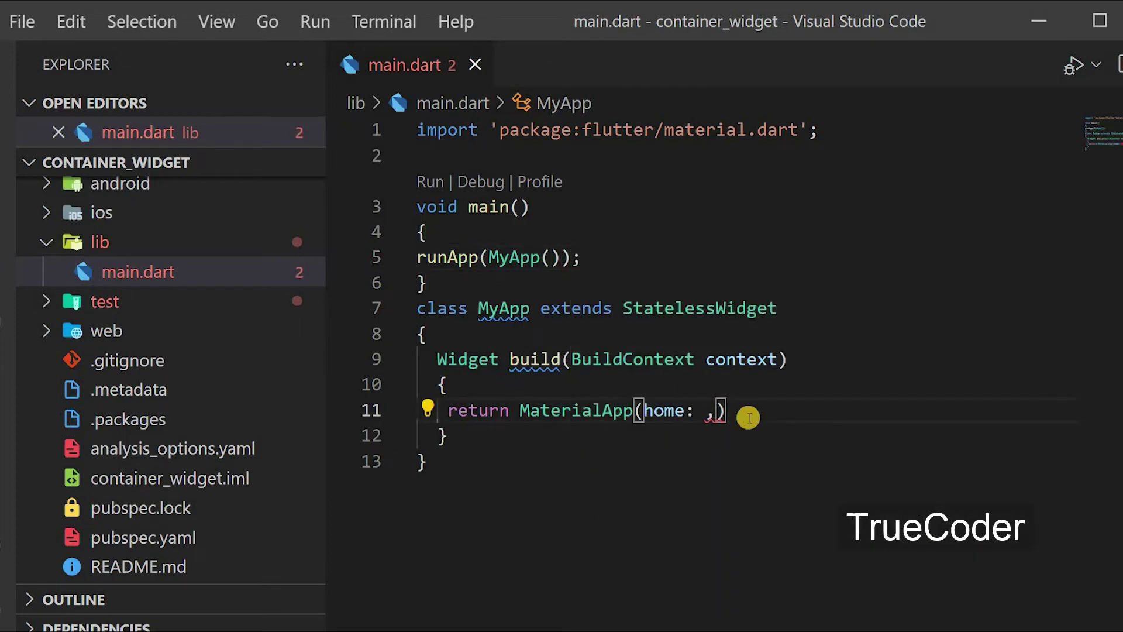
type("S")
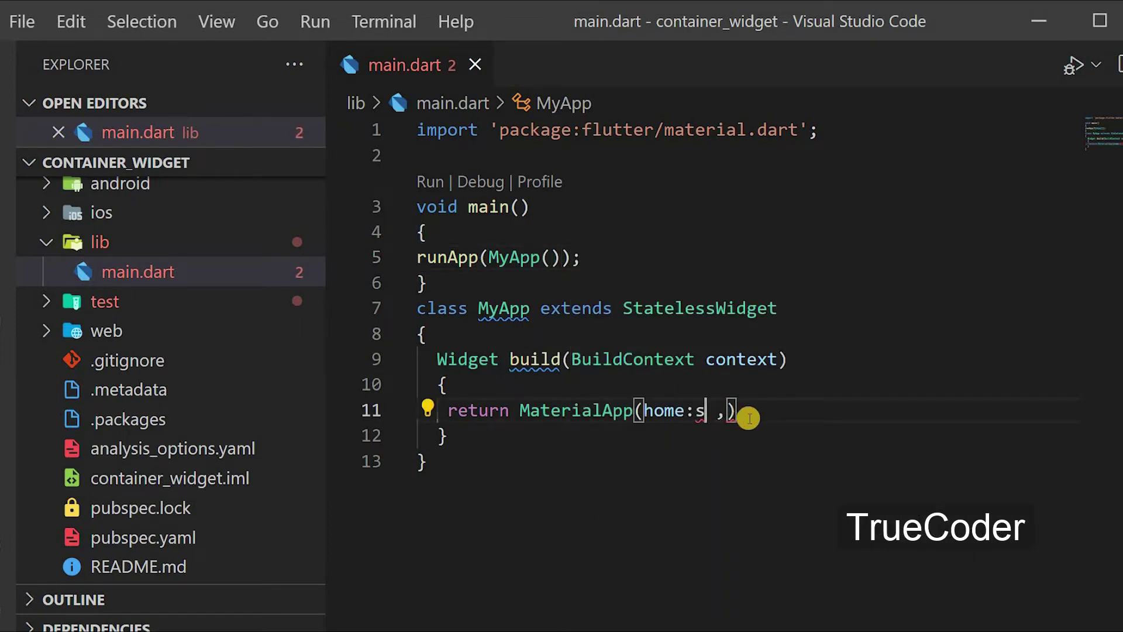
type("ca")
key("Return")
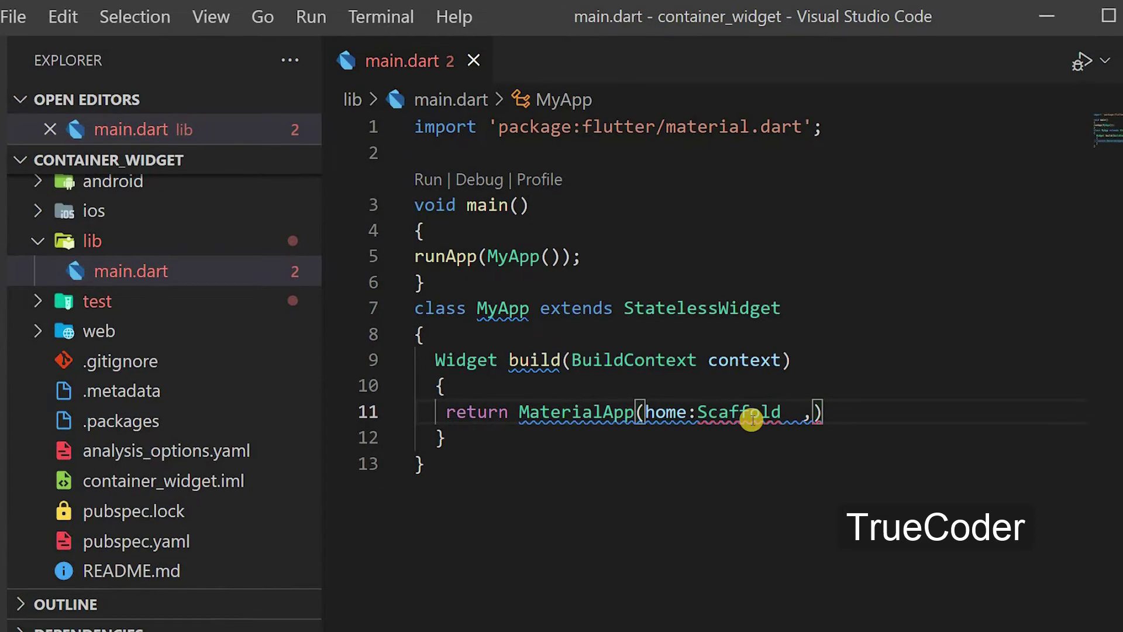
type("(")
key("Return")
key("Return")
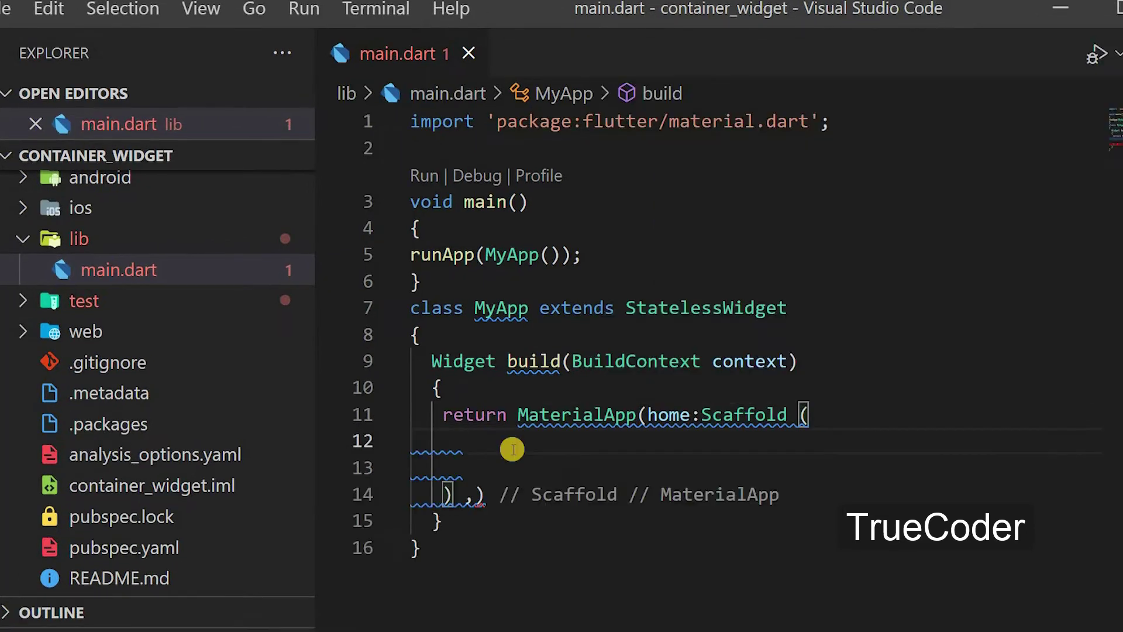
type("ba")
key("Return")
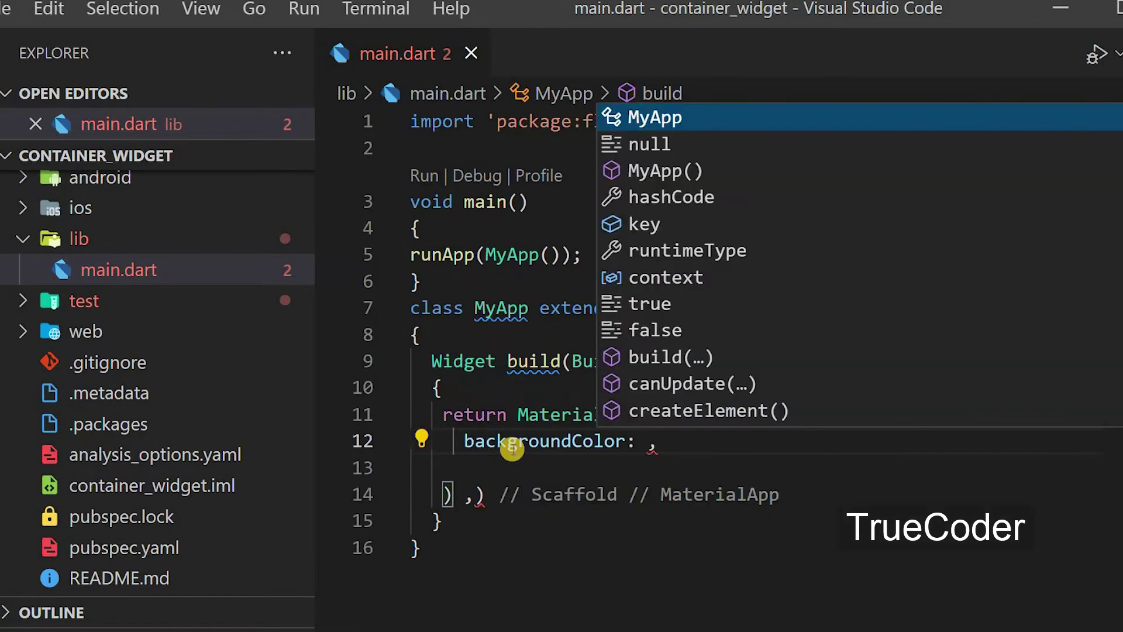
type("Co")
key("Down")
key("Down")
key("Down")
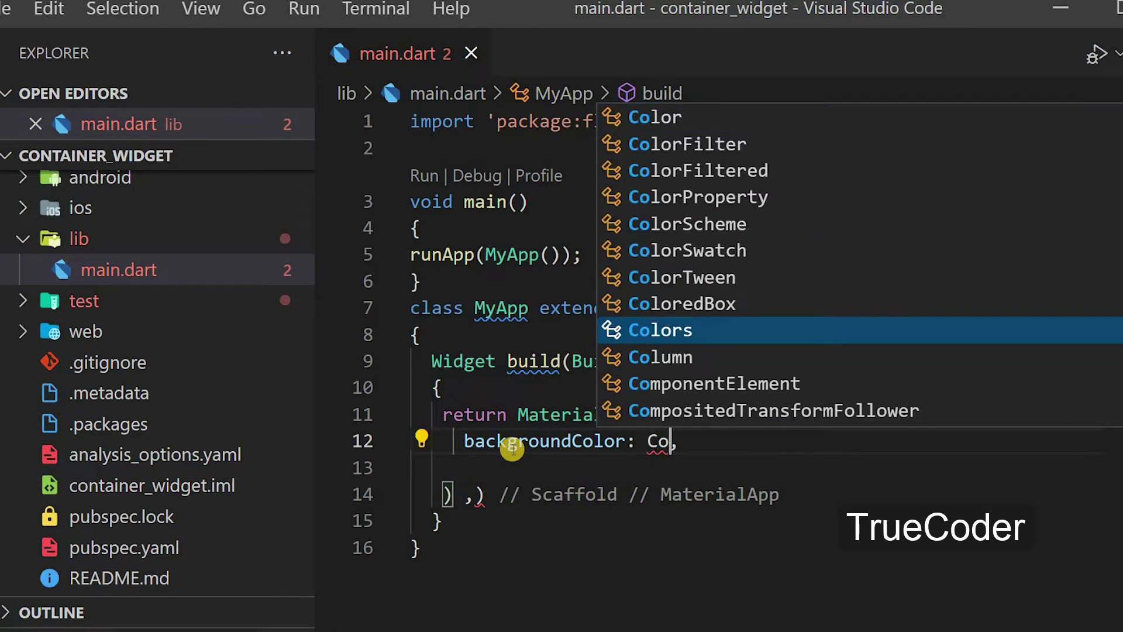
key("Return")
type(".white")
key("Down")
key("Down")
key("End")
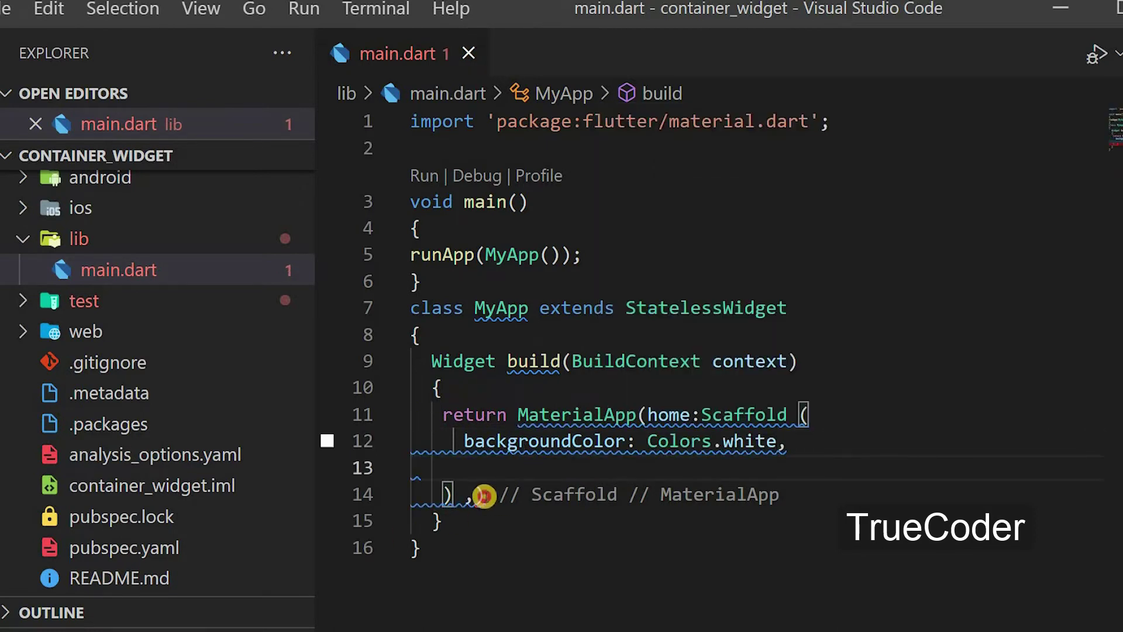
type(",")
key("Home")
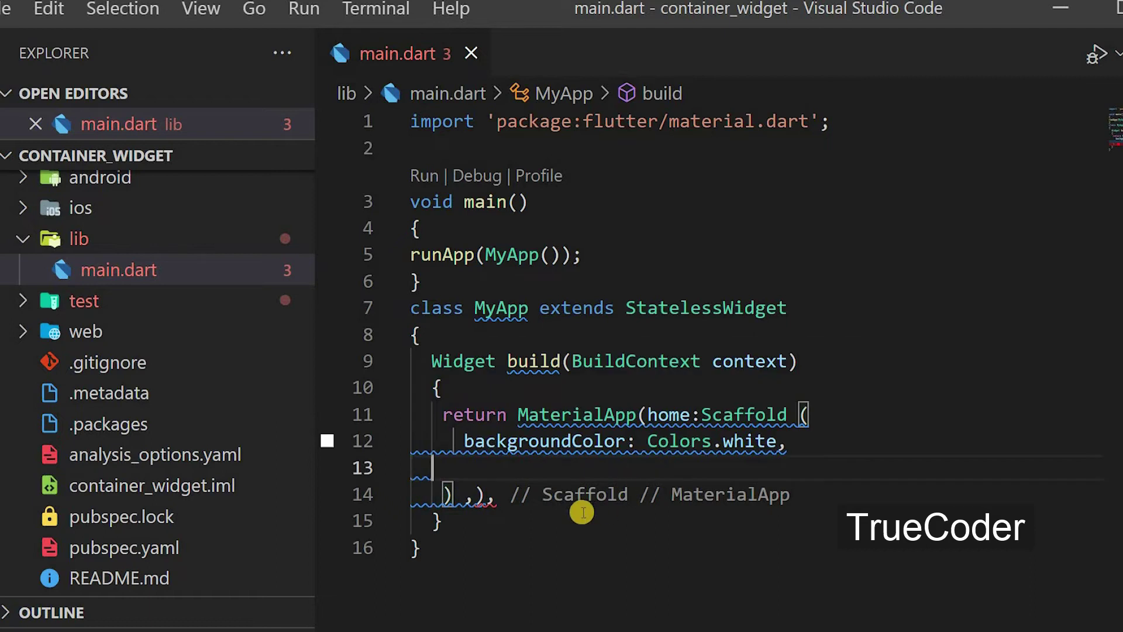
type("body: ")
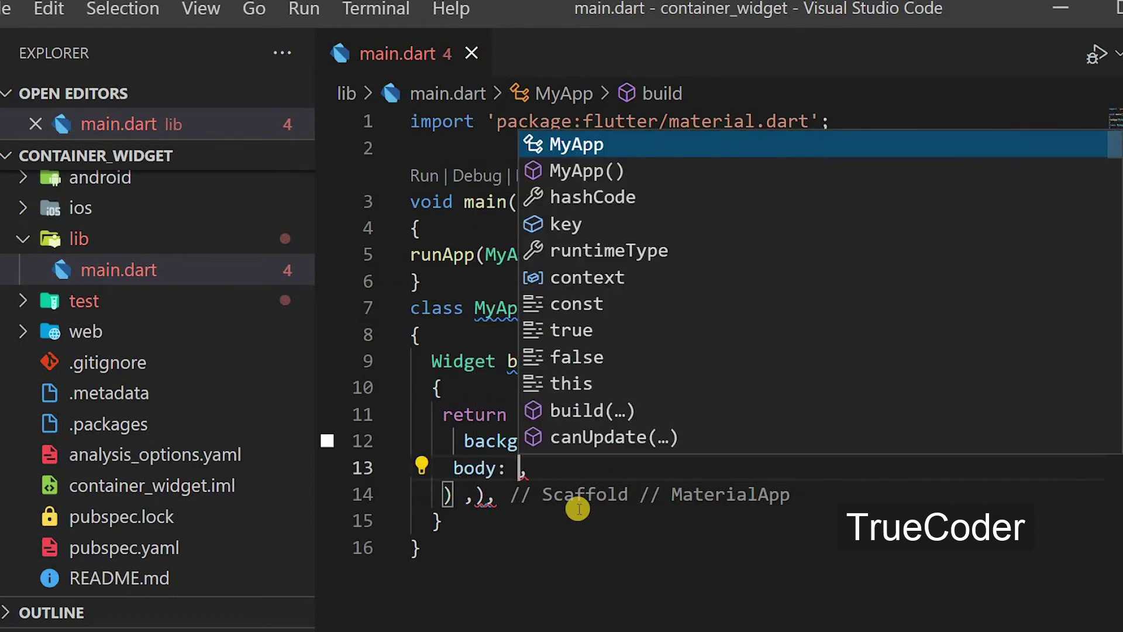
type("Con")
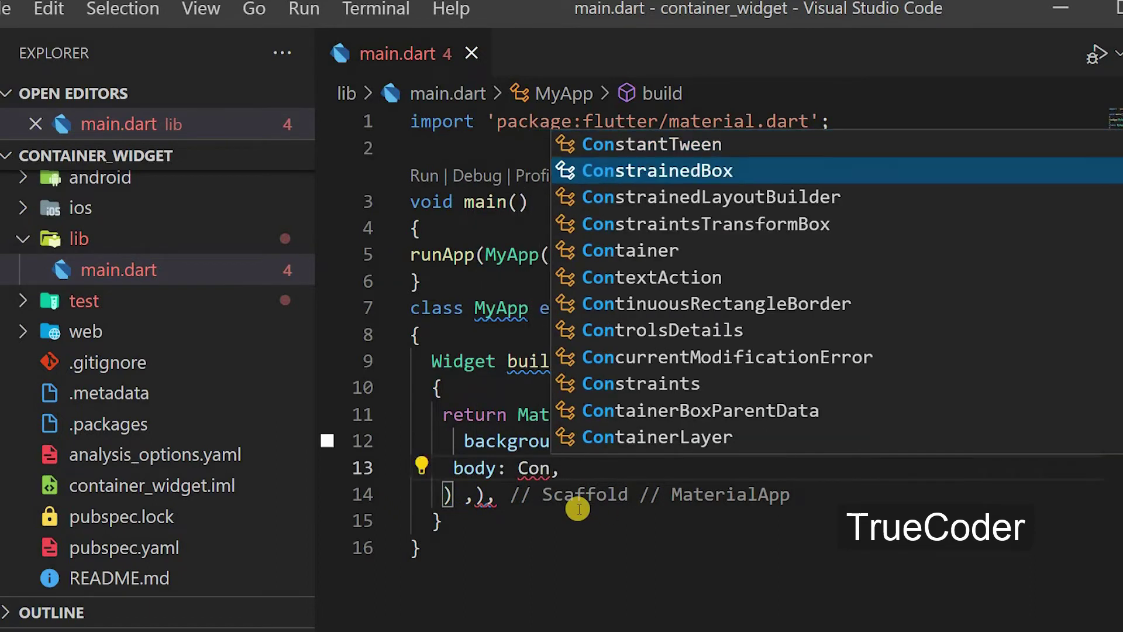
type("tainer()")
key("ctrl+s")
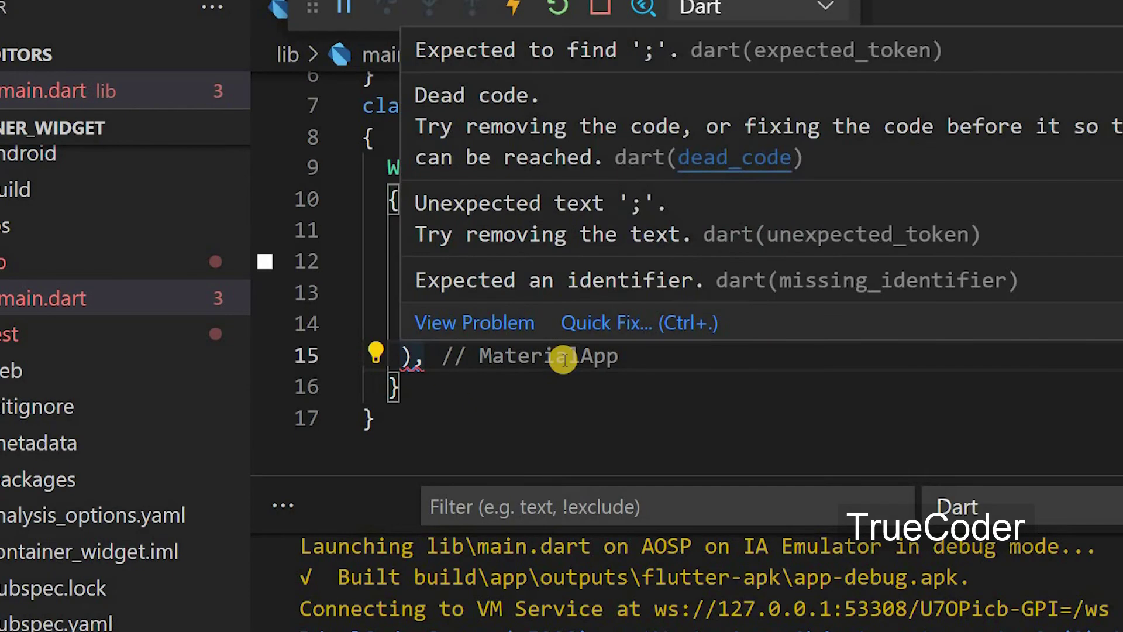
End the MaterialApp return with a semicolon and dock the emulator at the right screen edge.
key("BackSpace")
type(";")
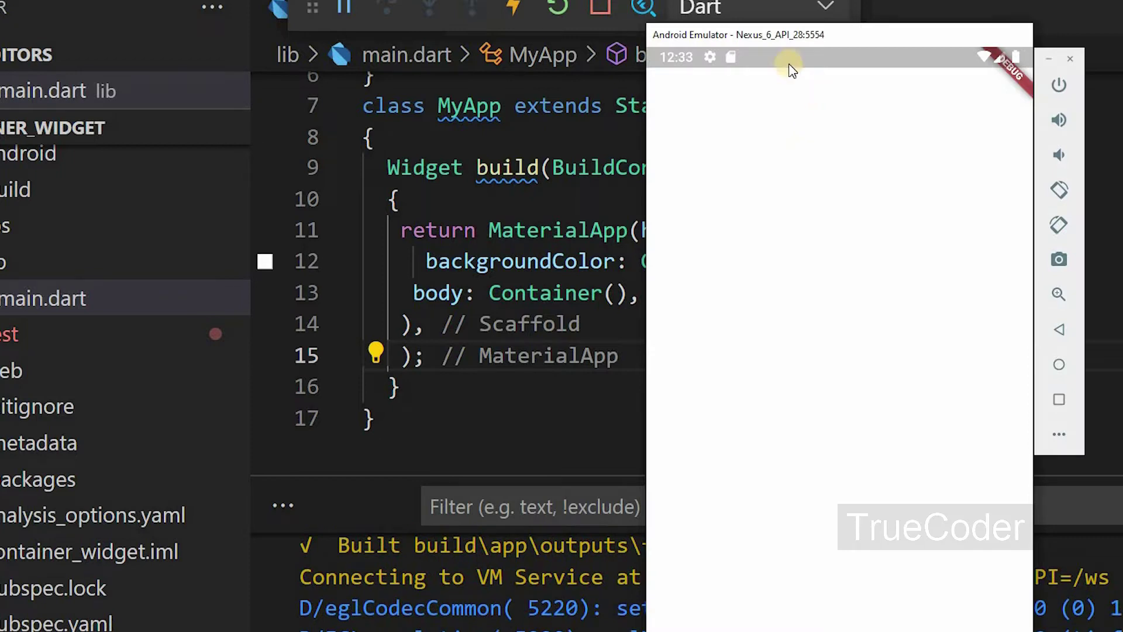
left_click_drag(803, 33, 897, 36)
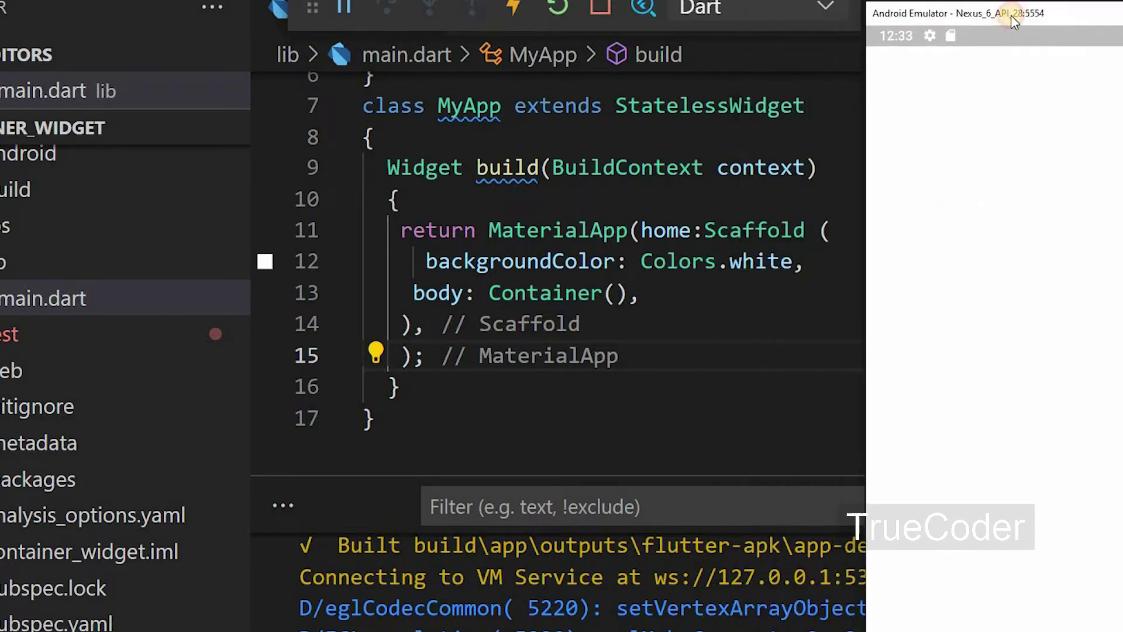
left_click_drag(1064, 12, 1024, 13)
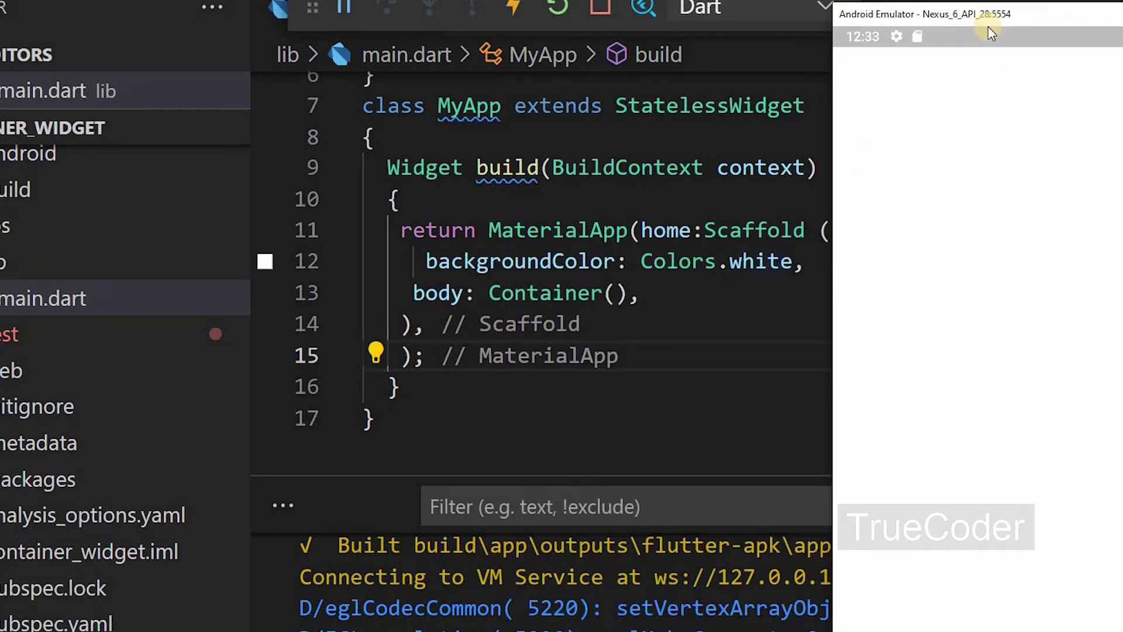
left_click_drag(986, 13, 1089, 12)
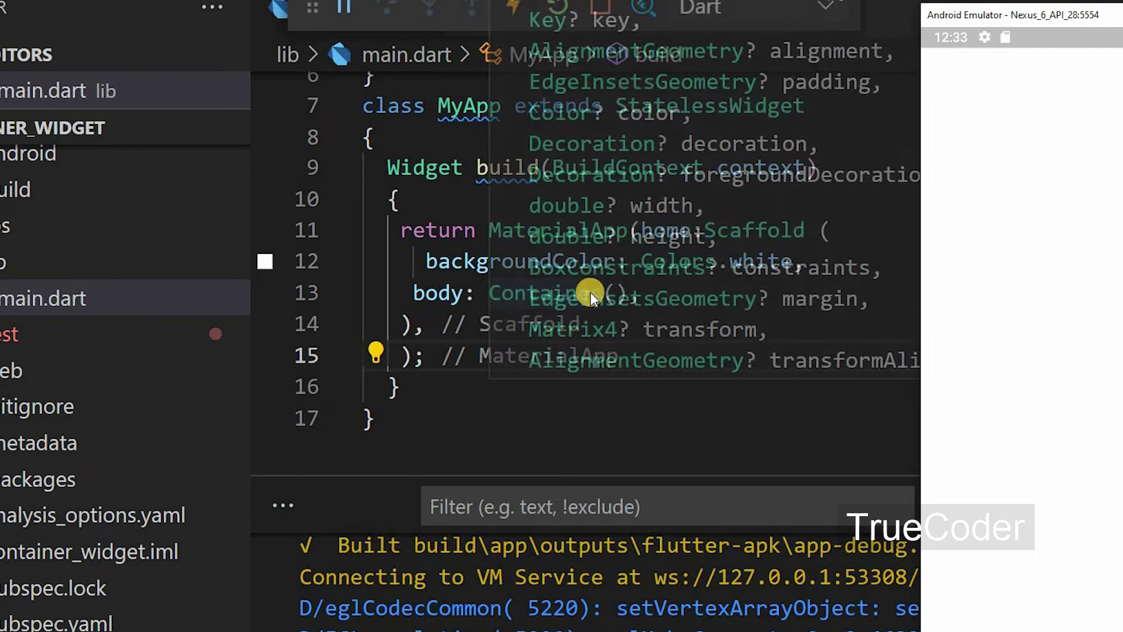
Add a color: Colors.white argument inside the Container's parentheses.
left_click(476, 294)
left_click(617, 295)
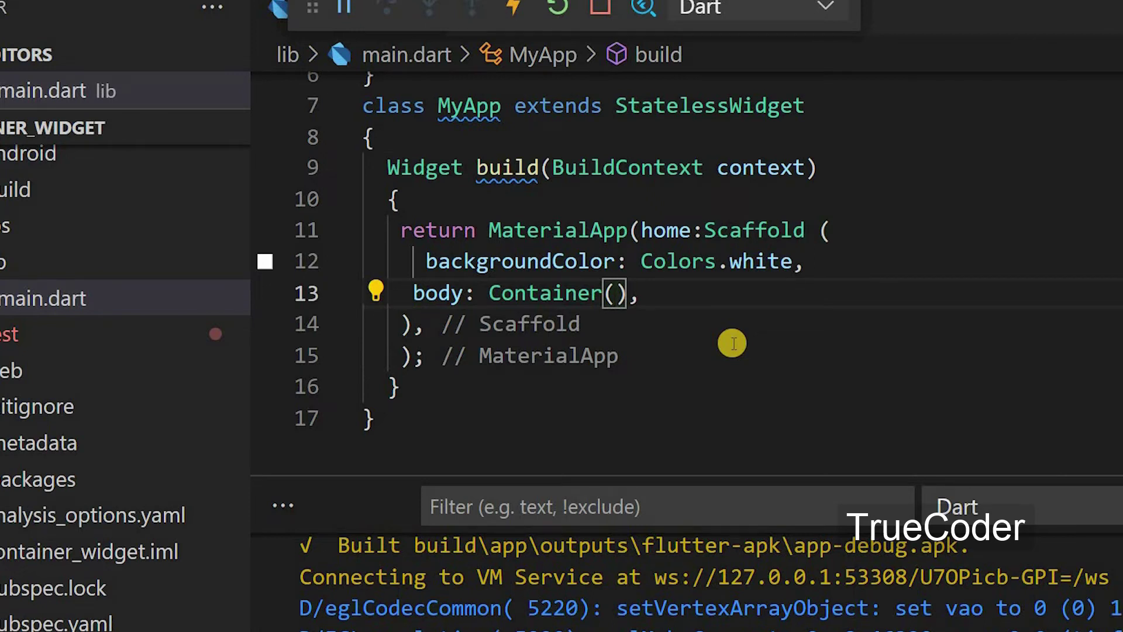
key("Return")
type("c")
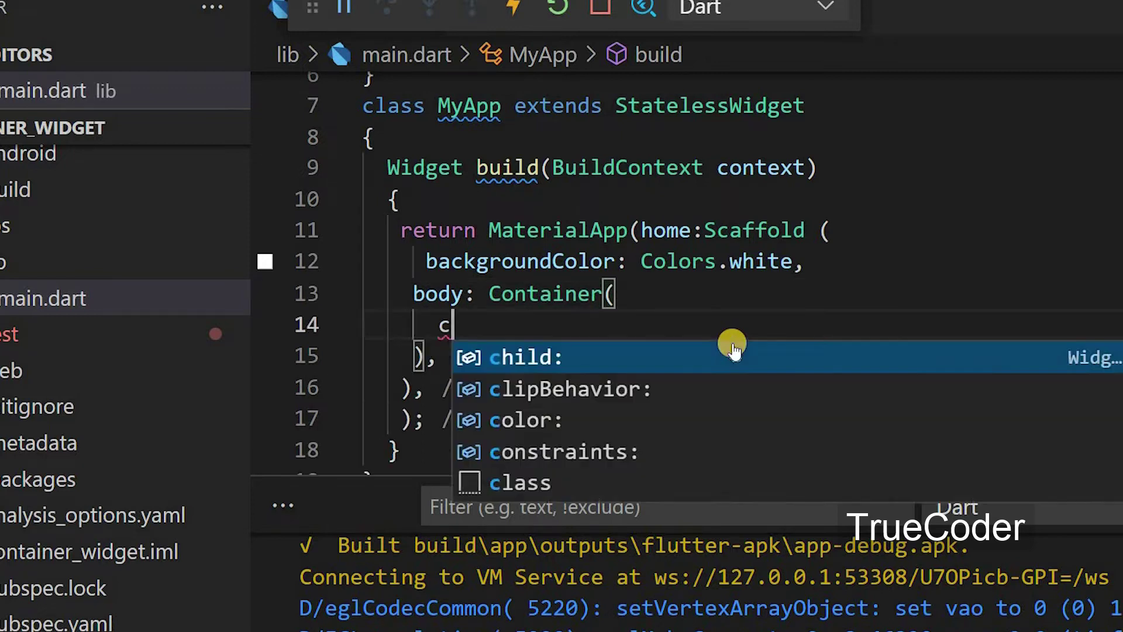
type("ol")
key("Return")
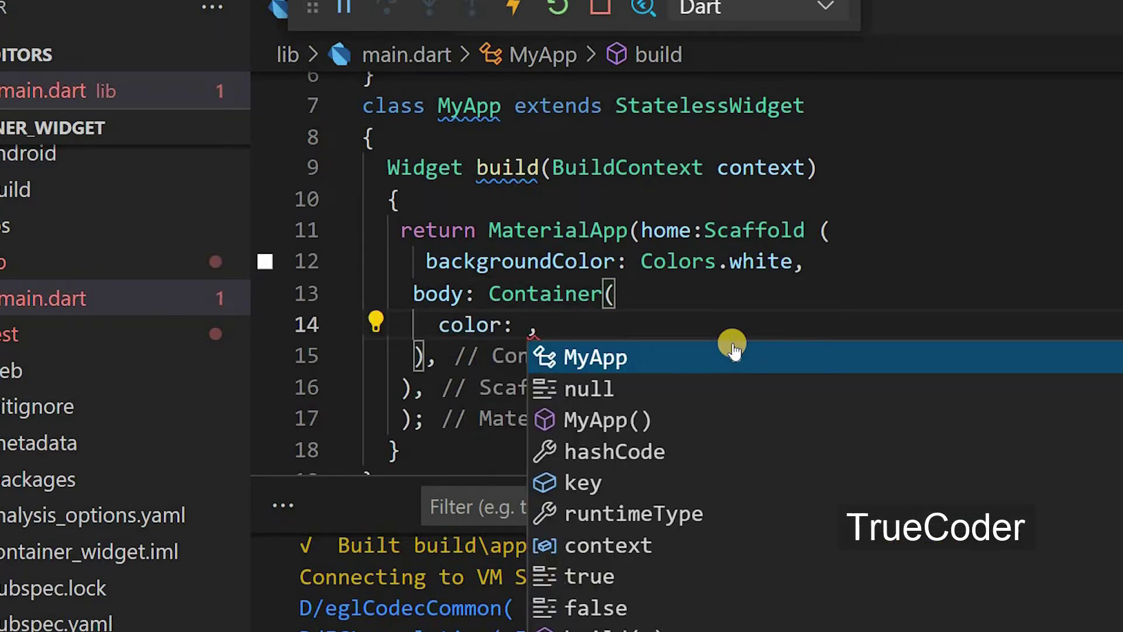
type("Col")
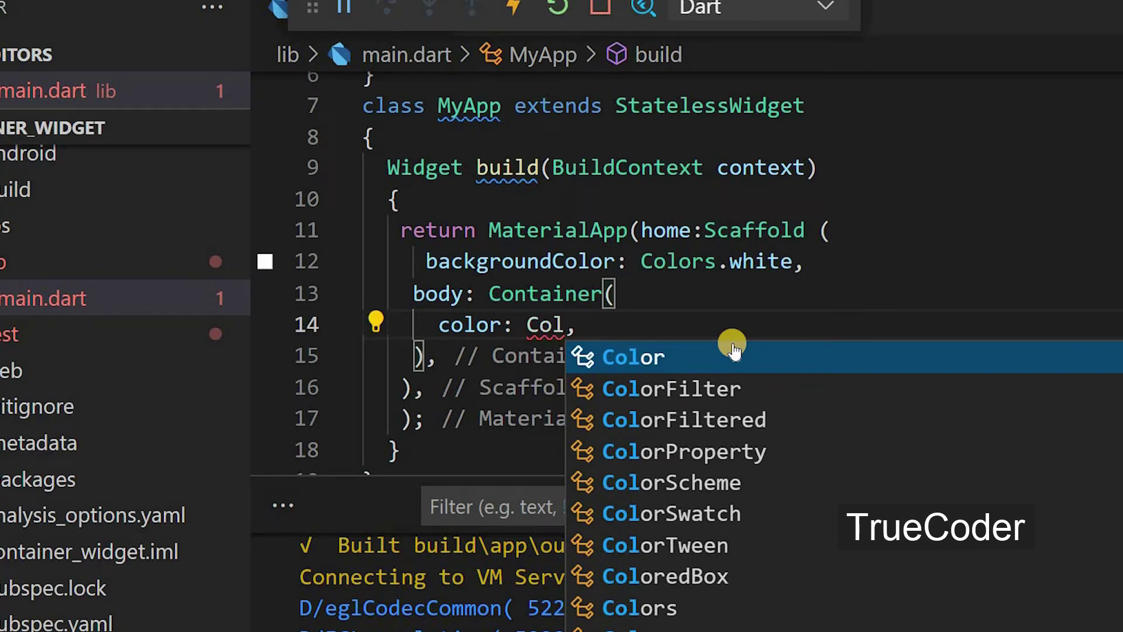
key("Down")
key("Down")
key("Down")
key("Down")
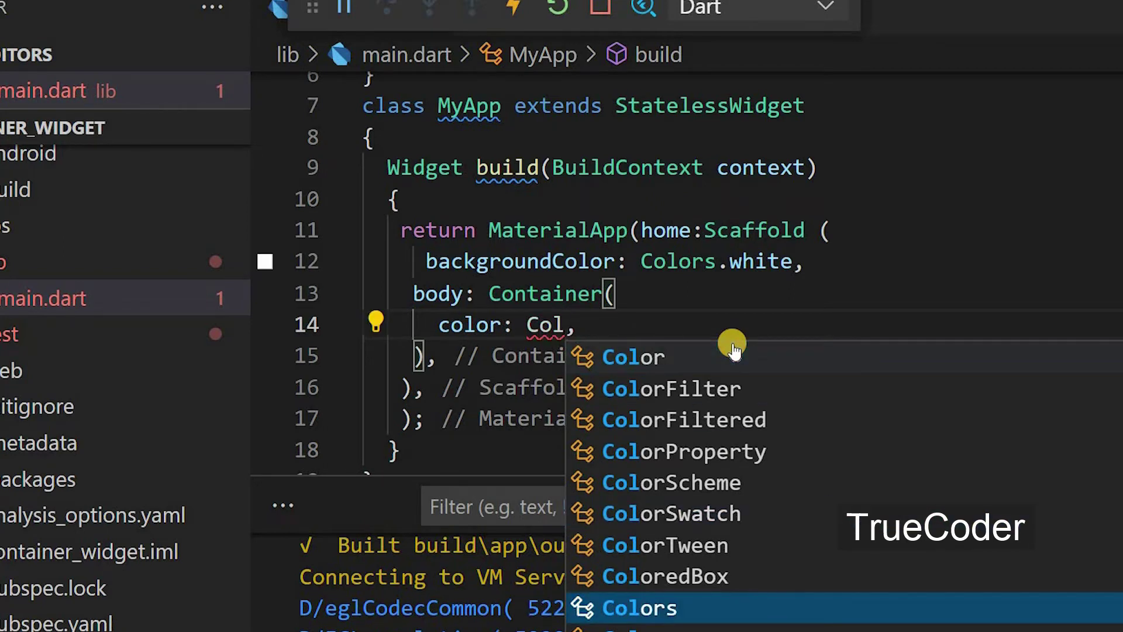
key("BackSpace")
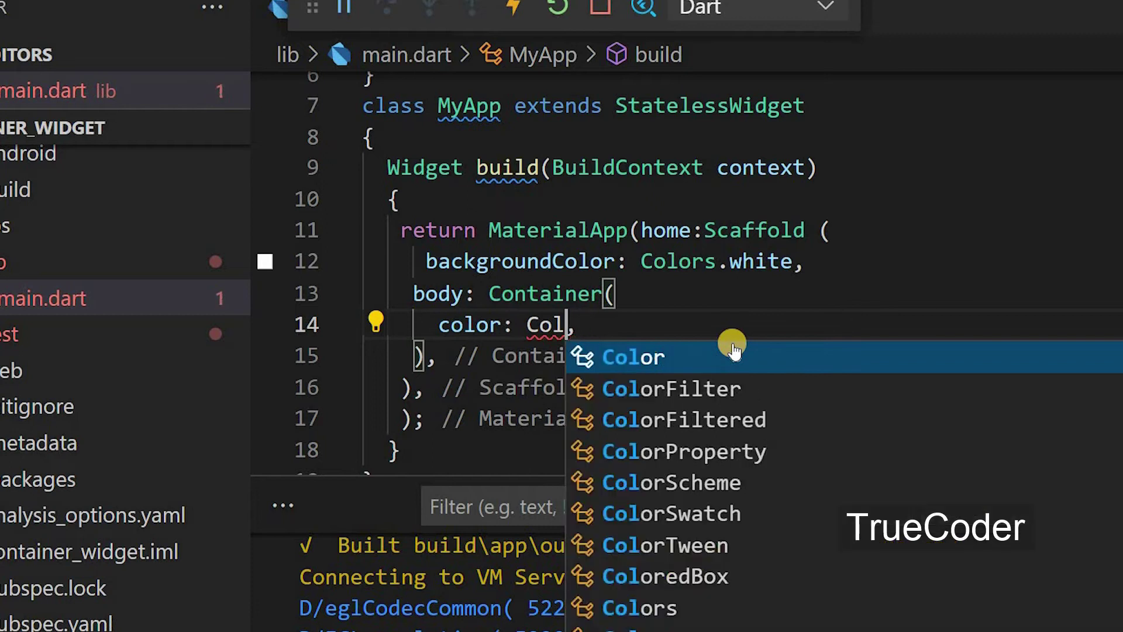
type("ors")
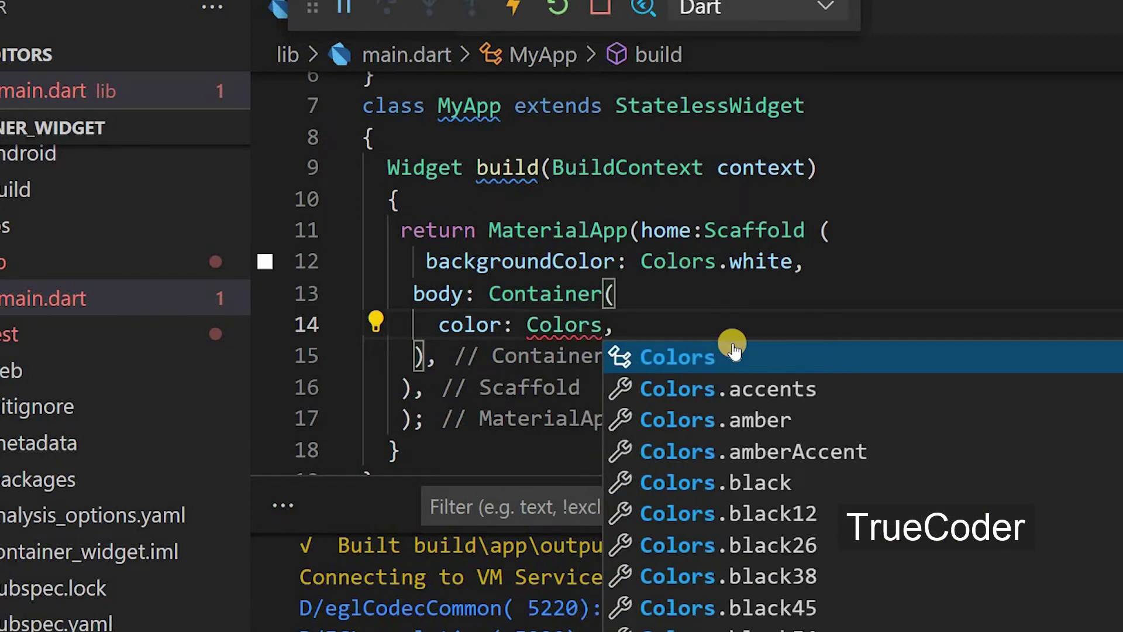
type(".")
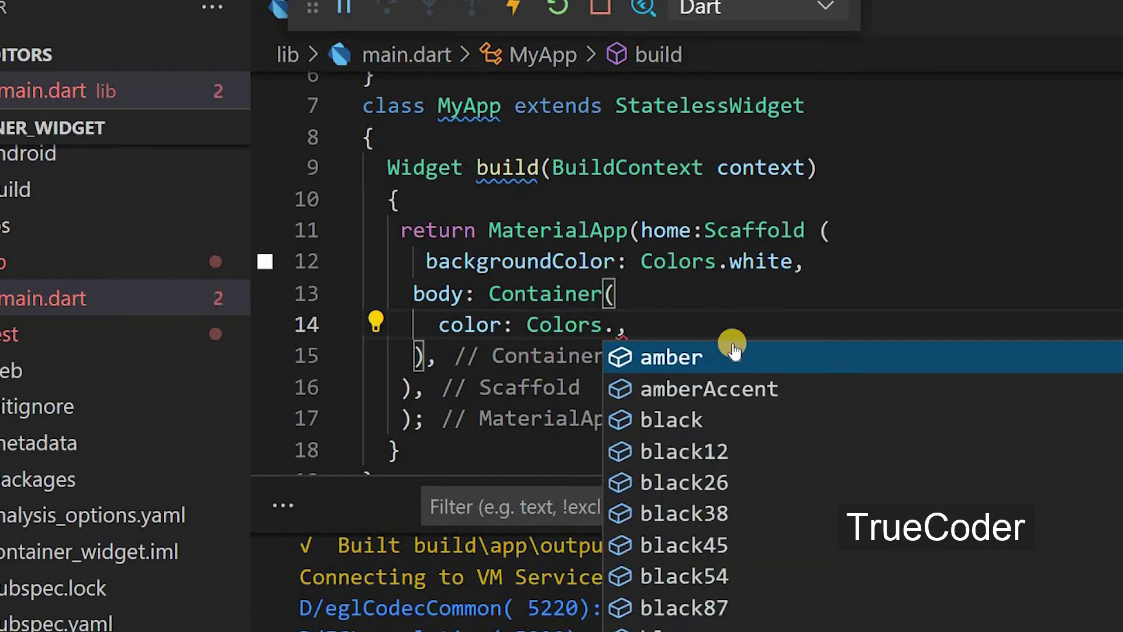
type("w")
key("Return")
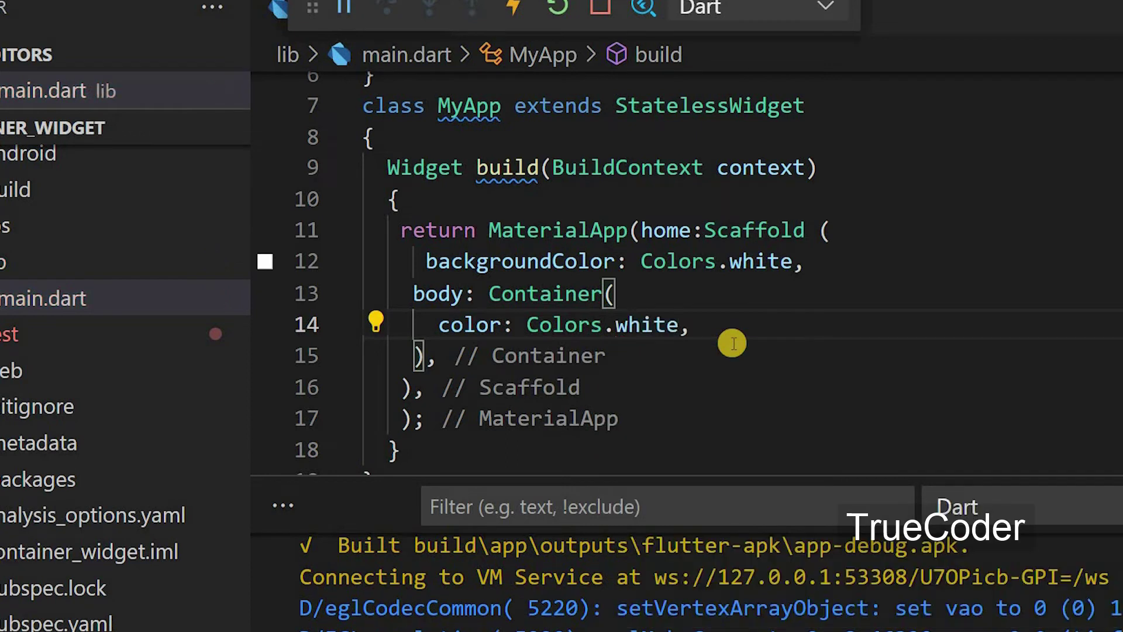
left_click(429, 326)
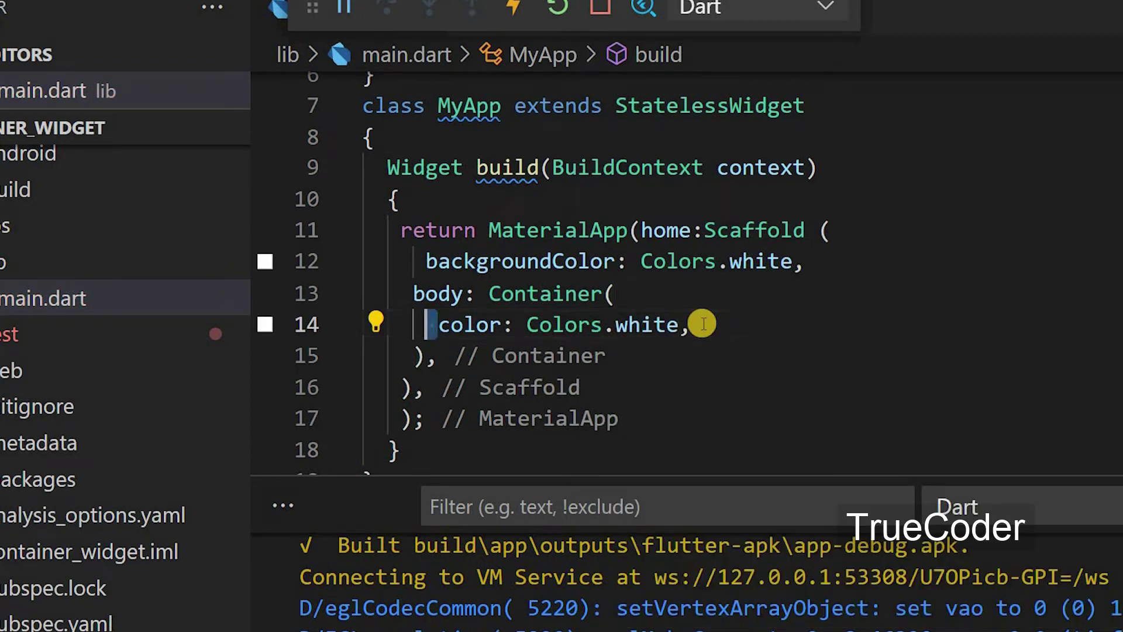
type("//")
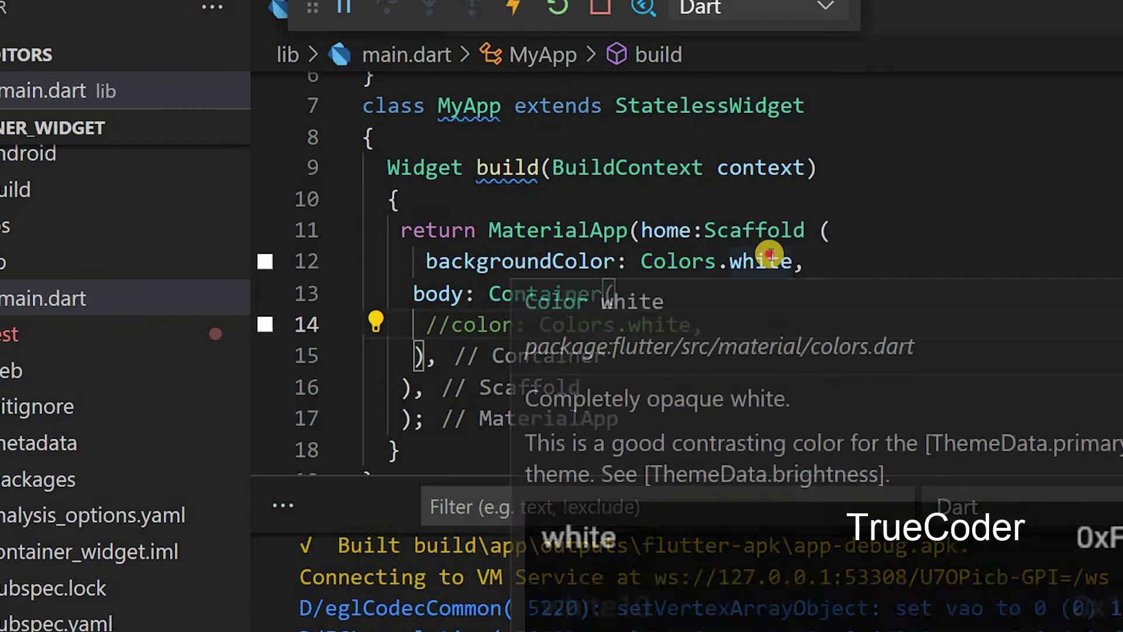
Change the Scaffold backgroundColor from Colors.white to Colors.red and preview the red screen.
double_click(760, 262)
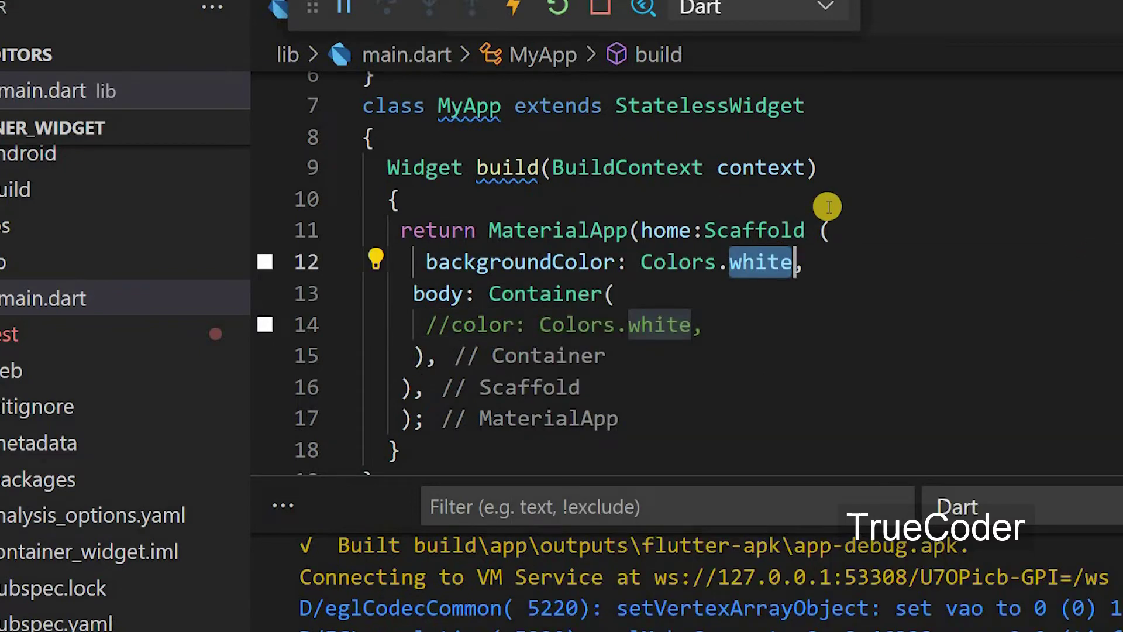
type("red")
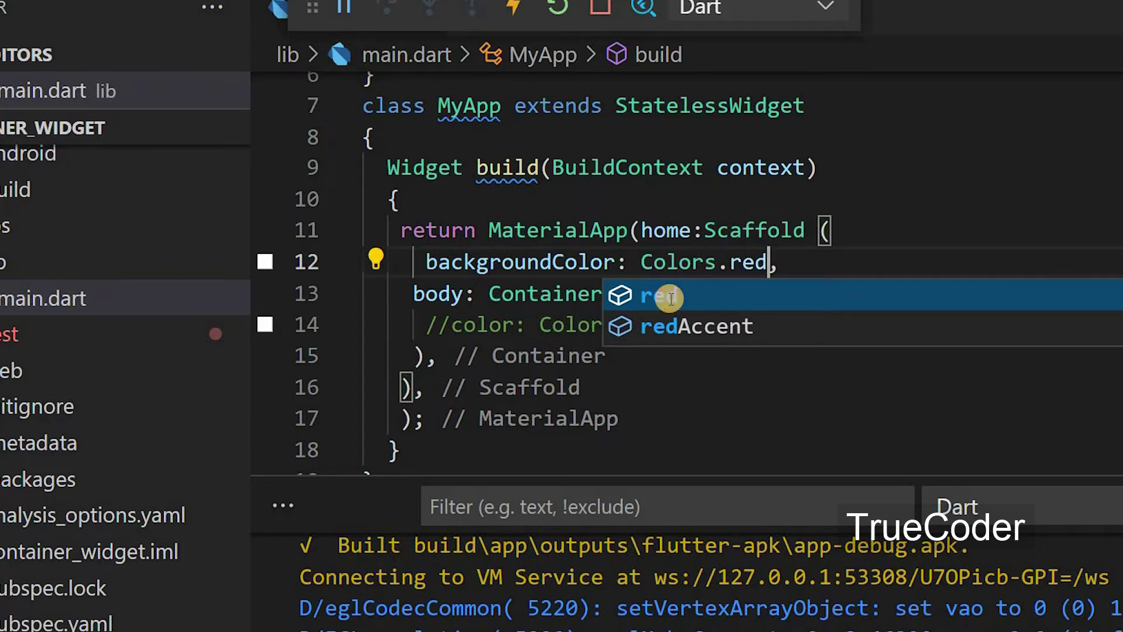
left_click(669, 298)
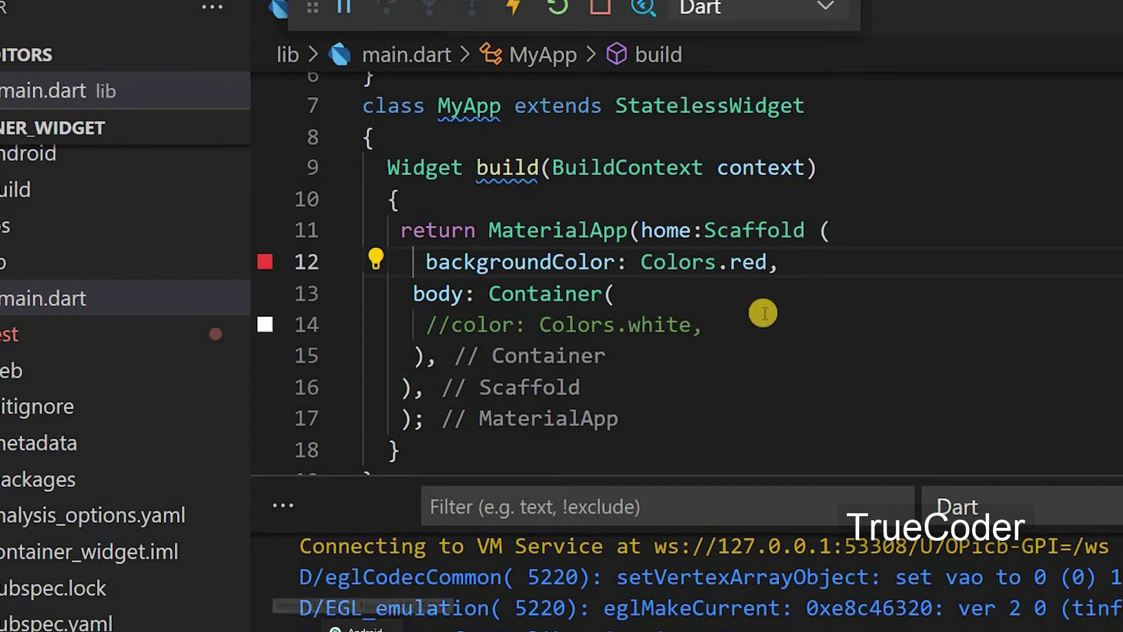
key("alt+Tab")
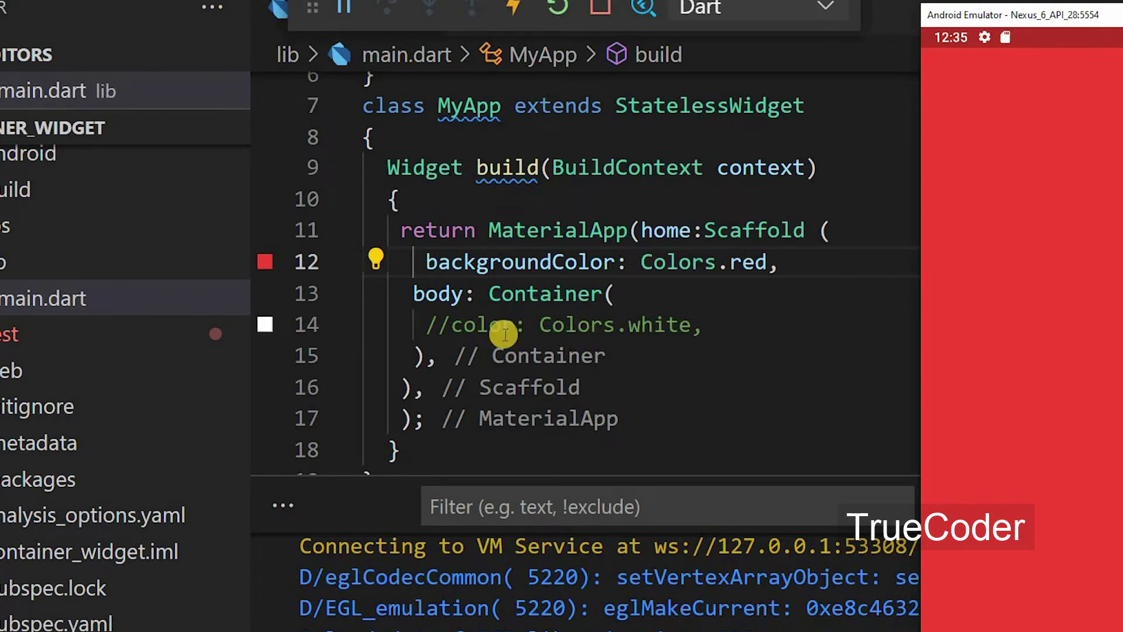
left_click(614, 296)
mouse_move(545, 294)
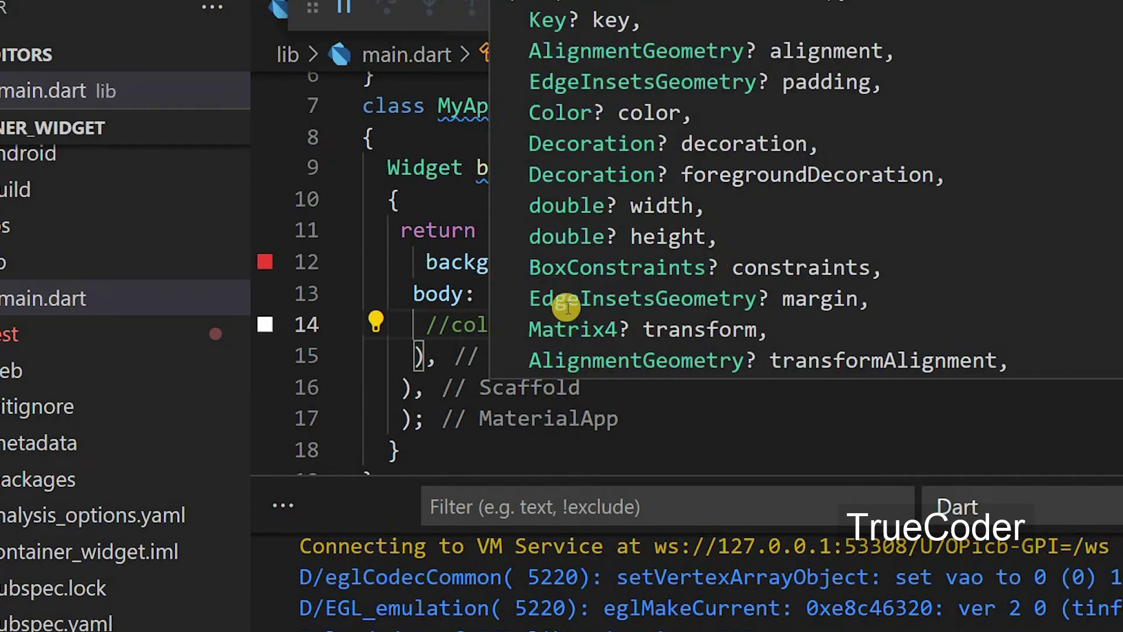
Uncomment the Container's color: Colors.white line and hot reload to see white over red.
key("ctrl+slash")
left_click(554, 295)
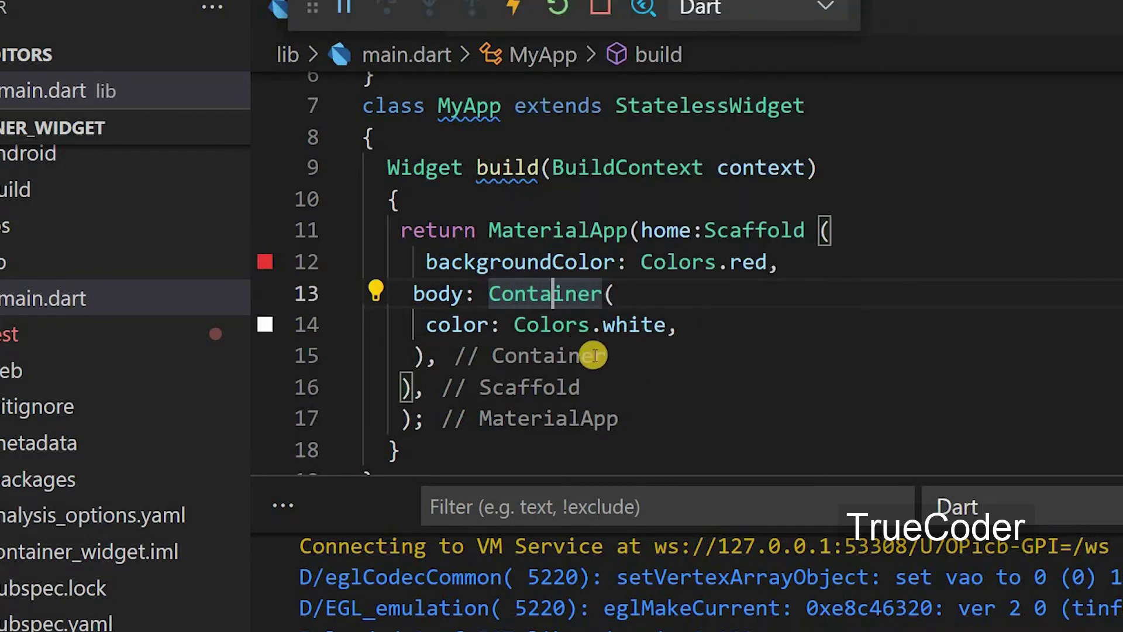
key("ctrl+s")
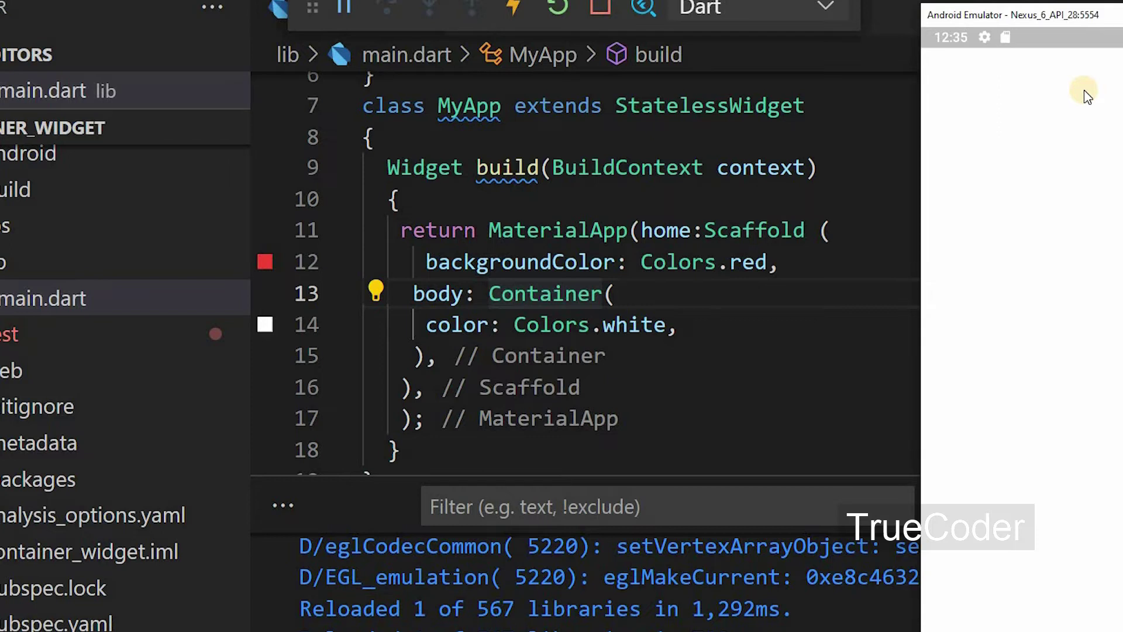
left_click(694, 333)
key("Return")
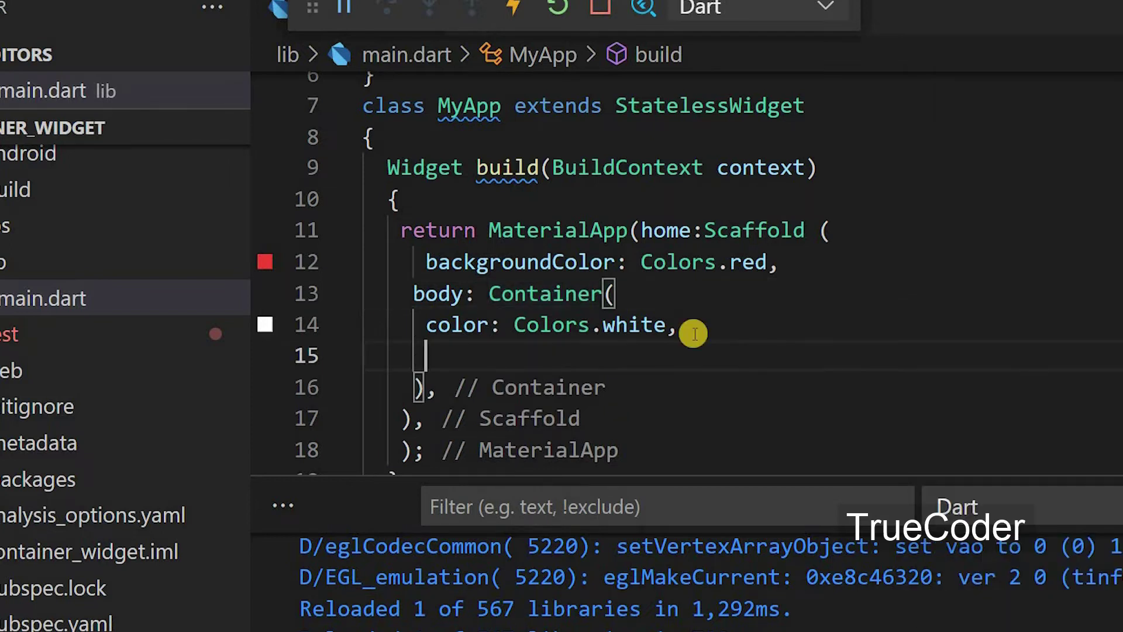
type("chi")
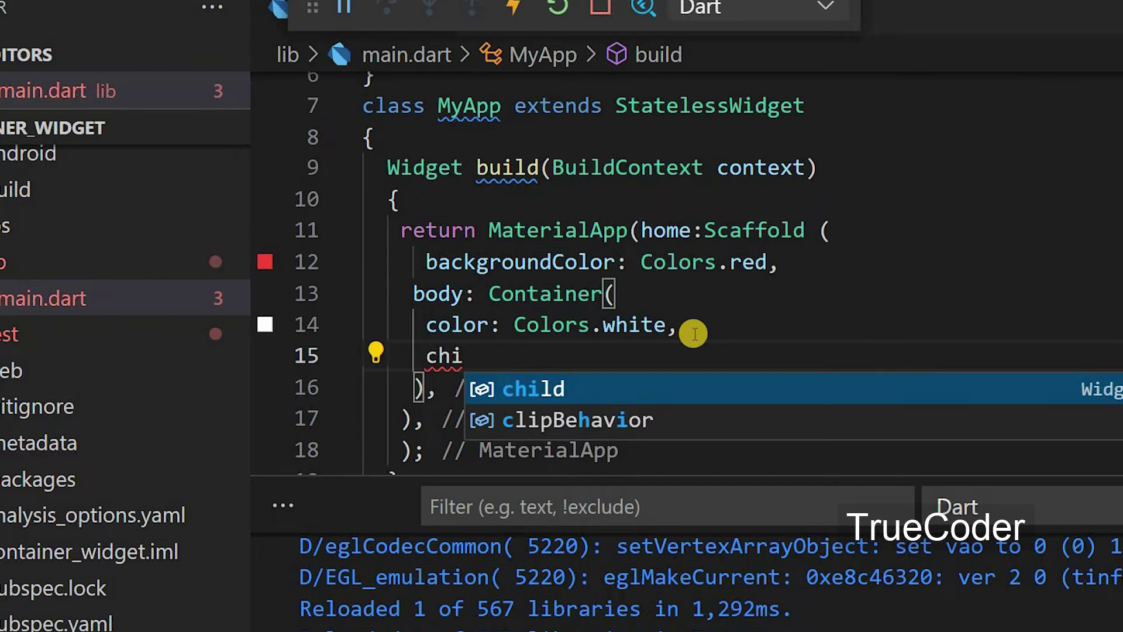
type("ld:")
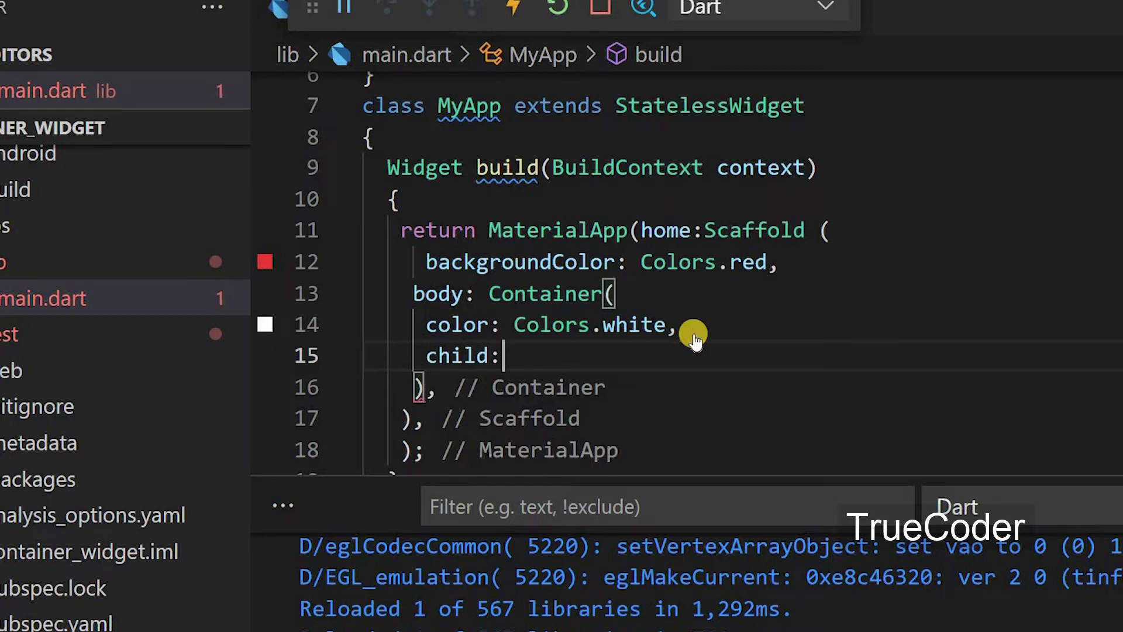
Add child: Text('Hello') to the Container, hot reload, and view Hello in the emulator.
key("ctrl+space")
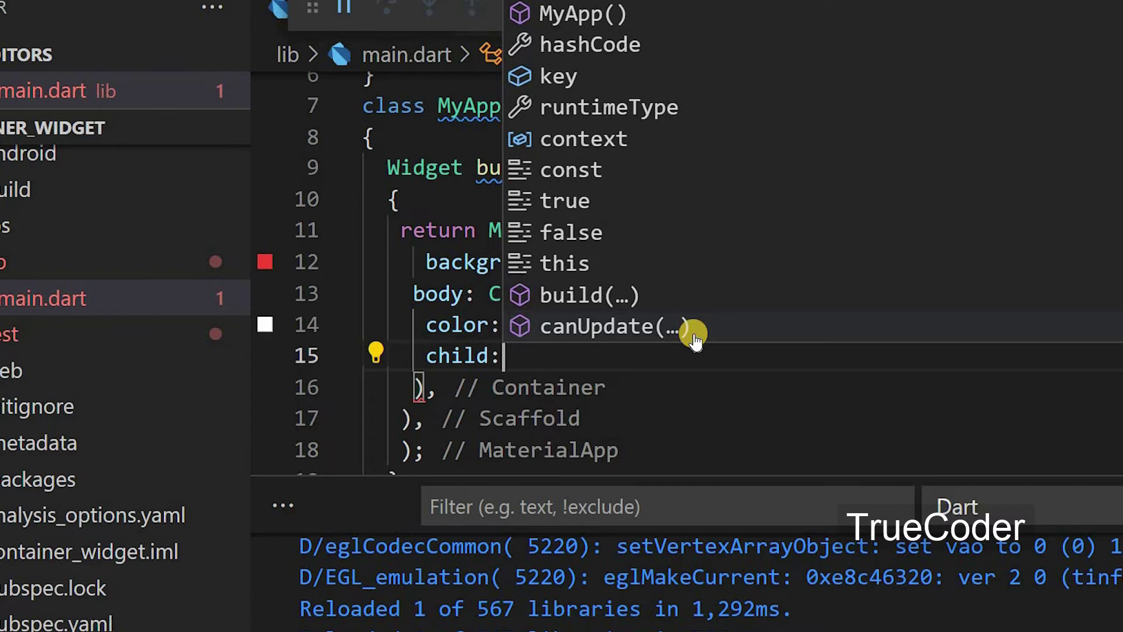
type("Text")
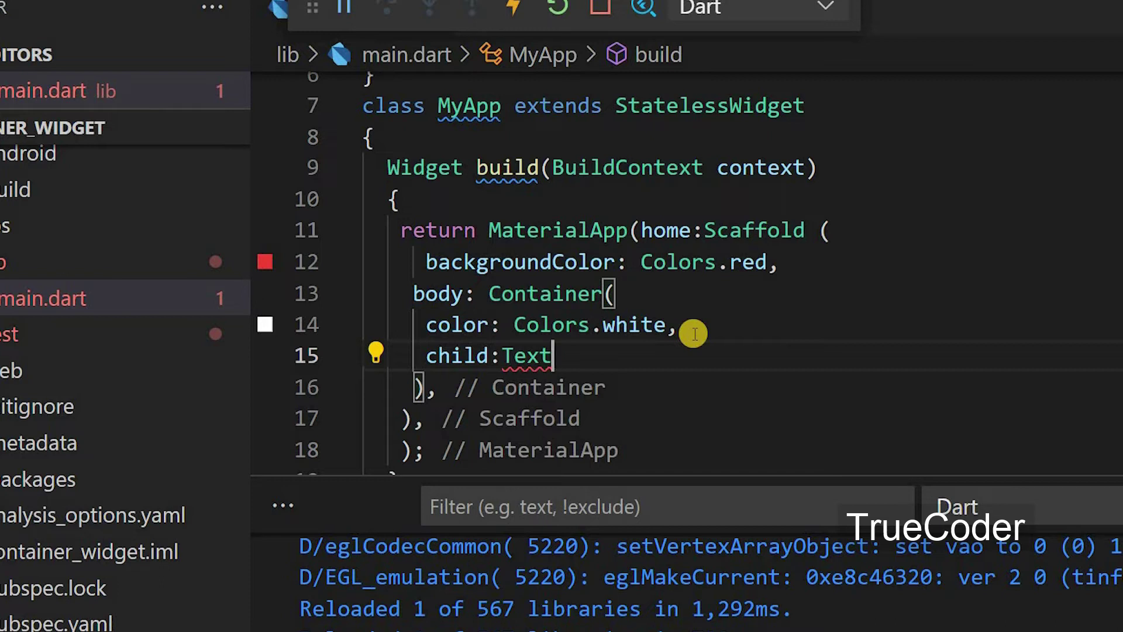
type("(")
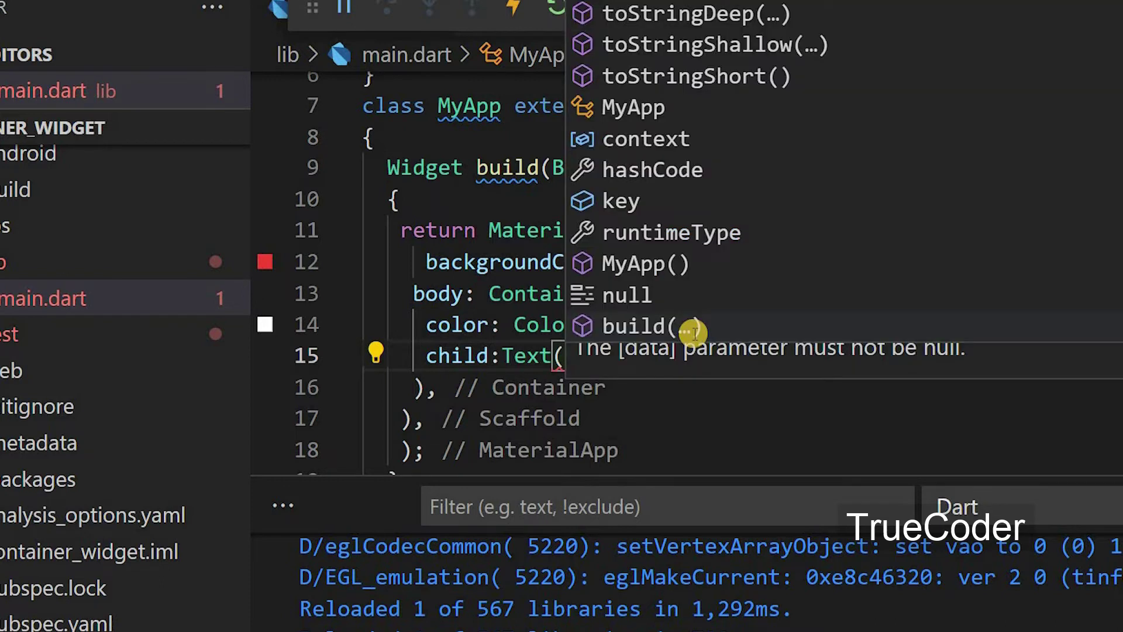
type("'H")
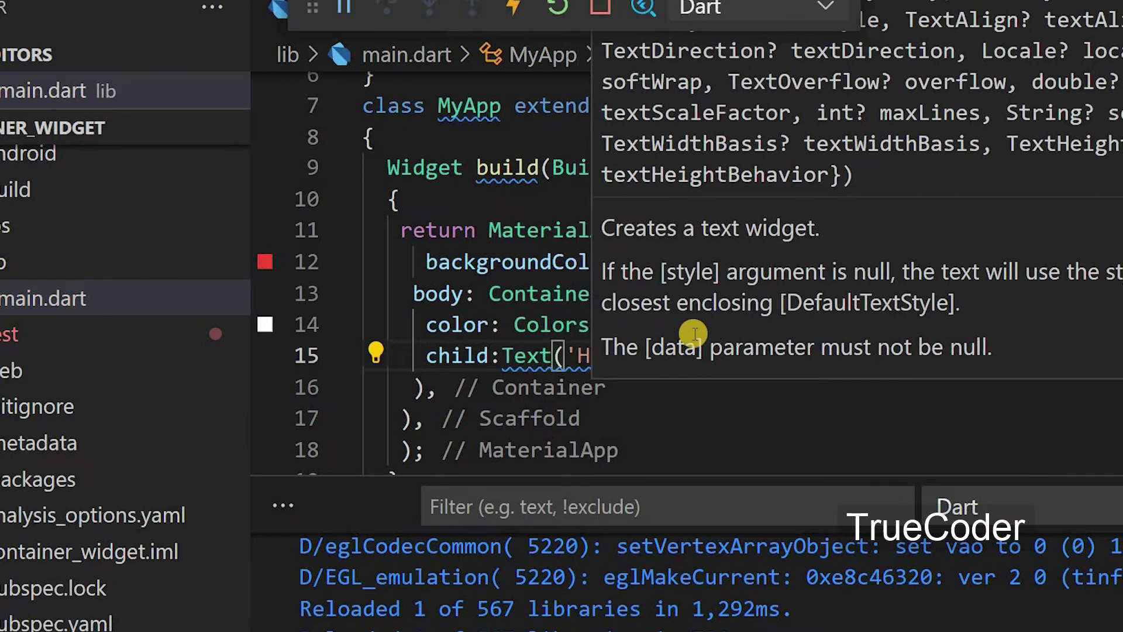
type("e")
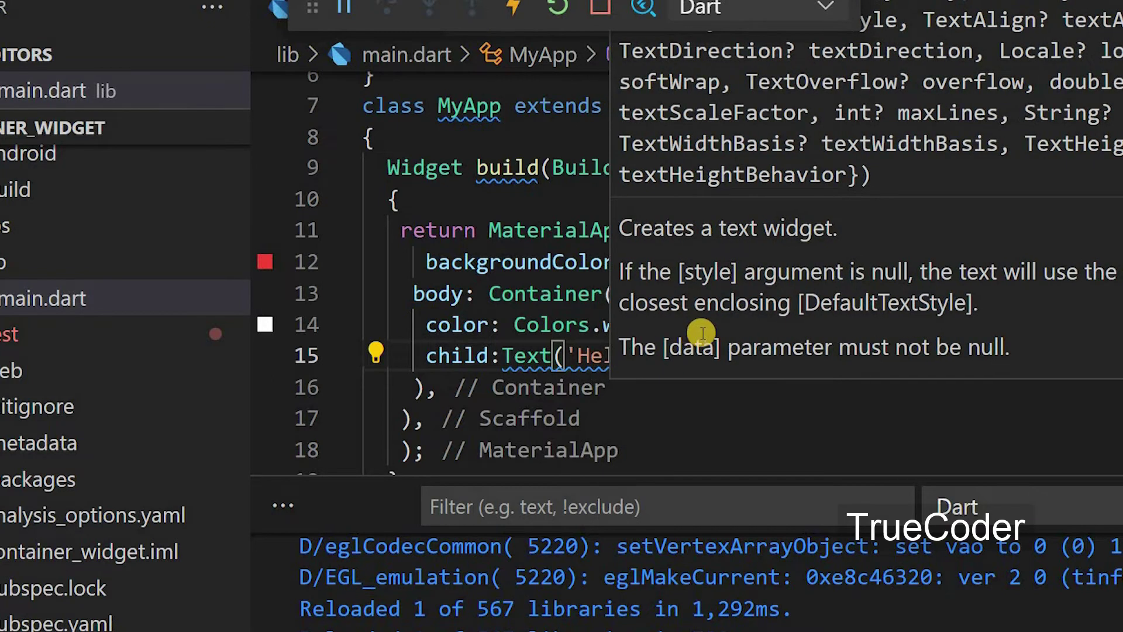
type("llo')")
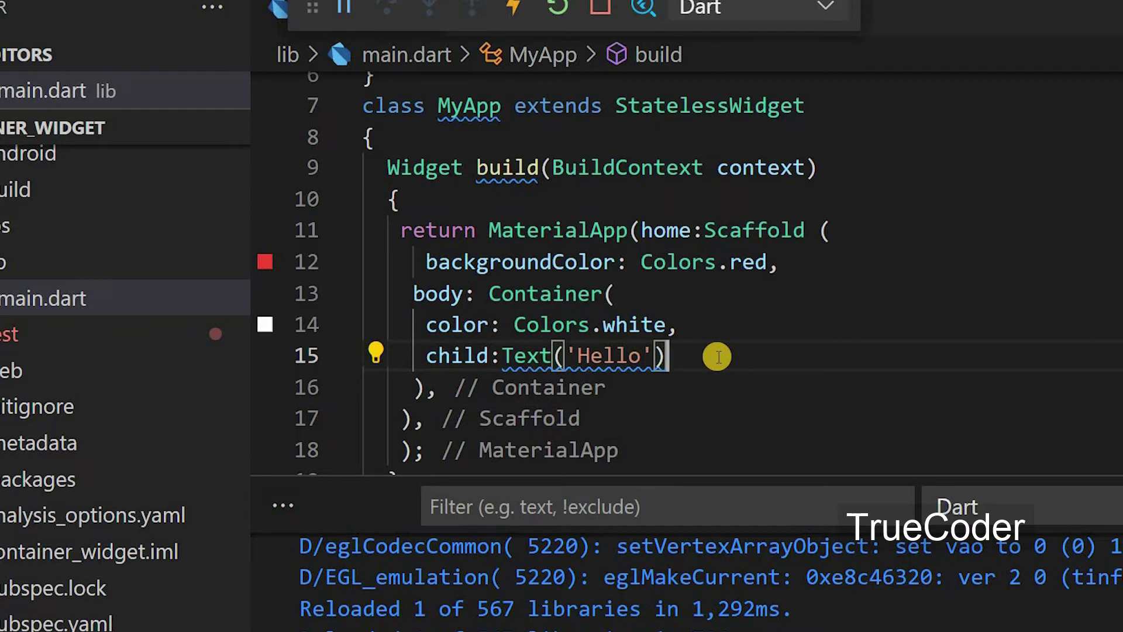
type(",")
key("ctrl+s")
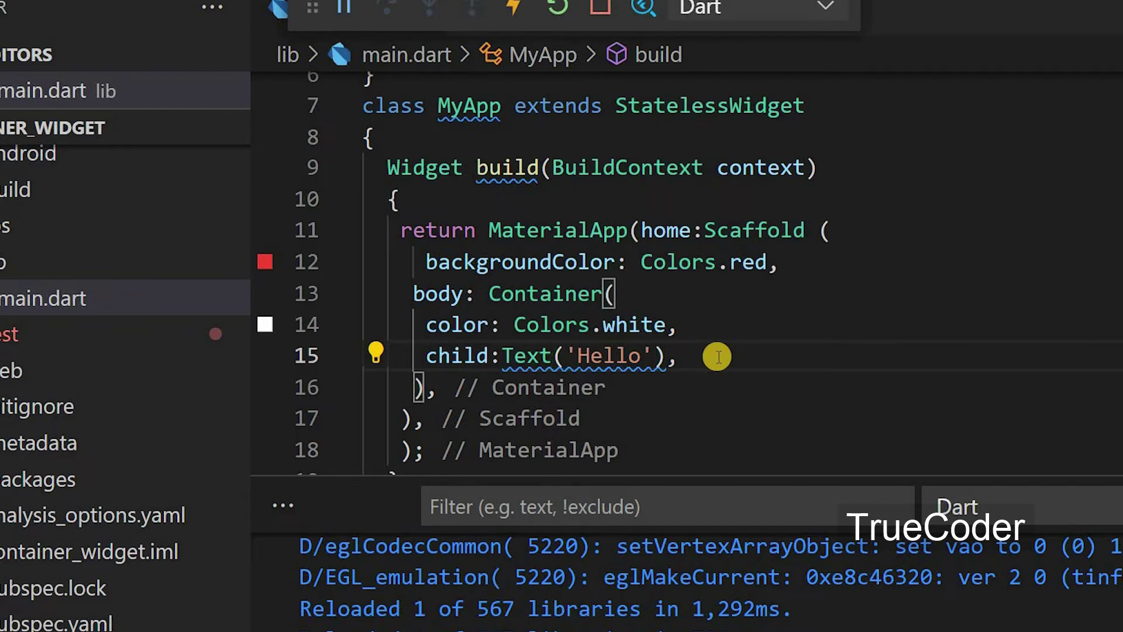
key("alt+Tab")
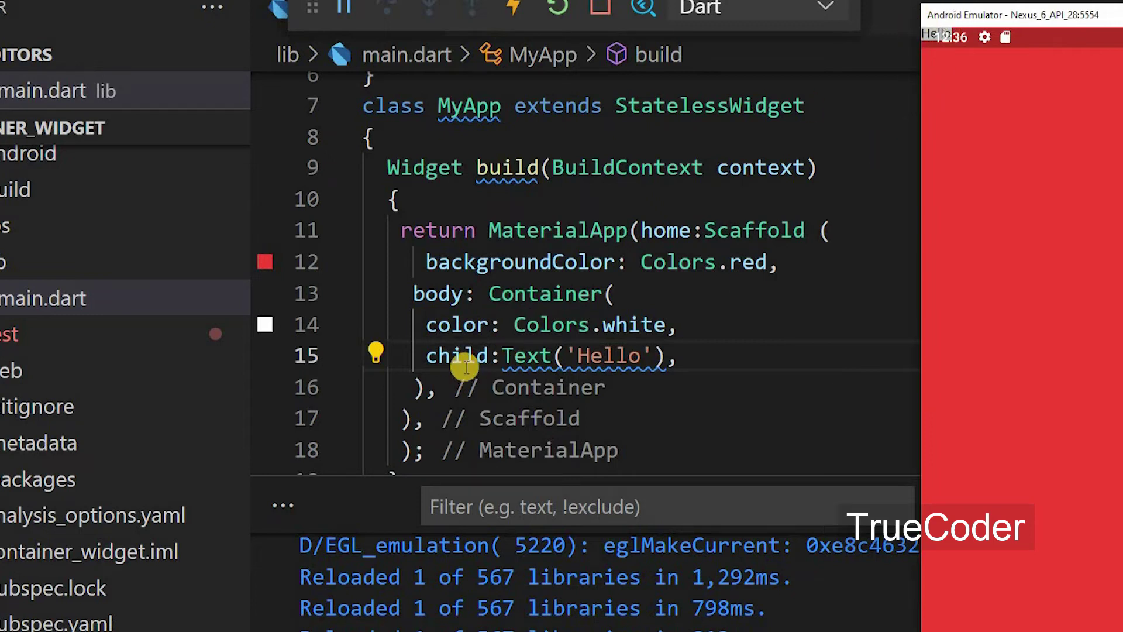
left_click(545, 230)
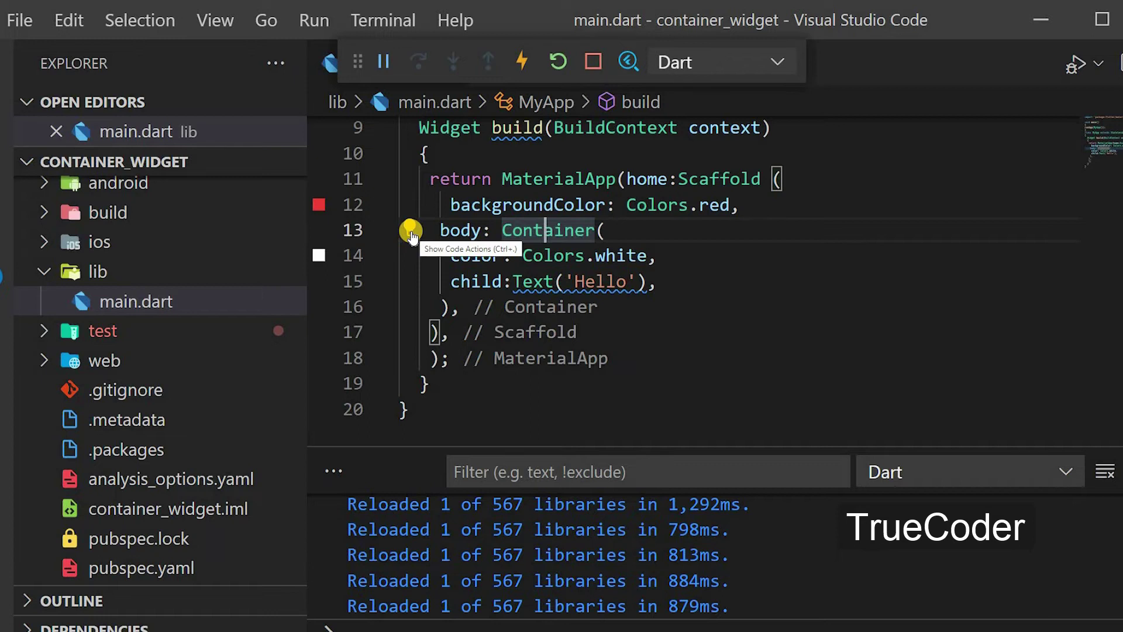
Wrap the Container in a SafeArea using Wrap with widget, then hot reload and check the emulator.
left_click(410, 231)
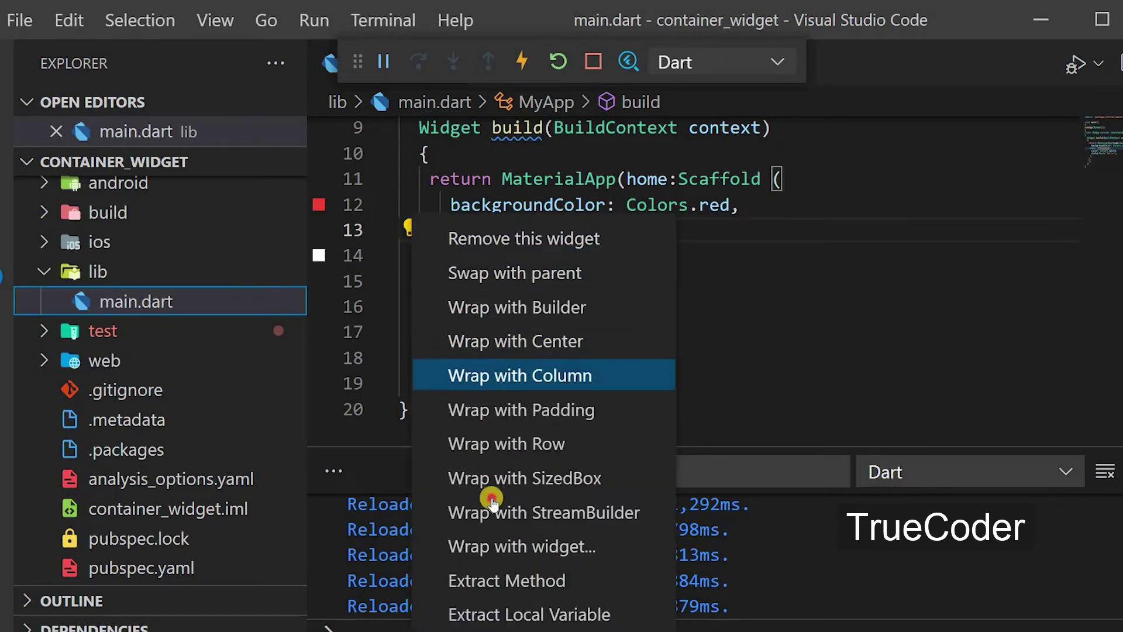
left_click(499, 551)
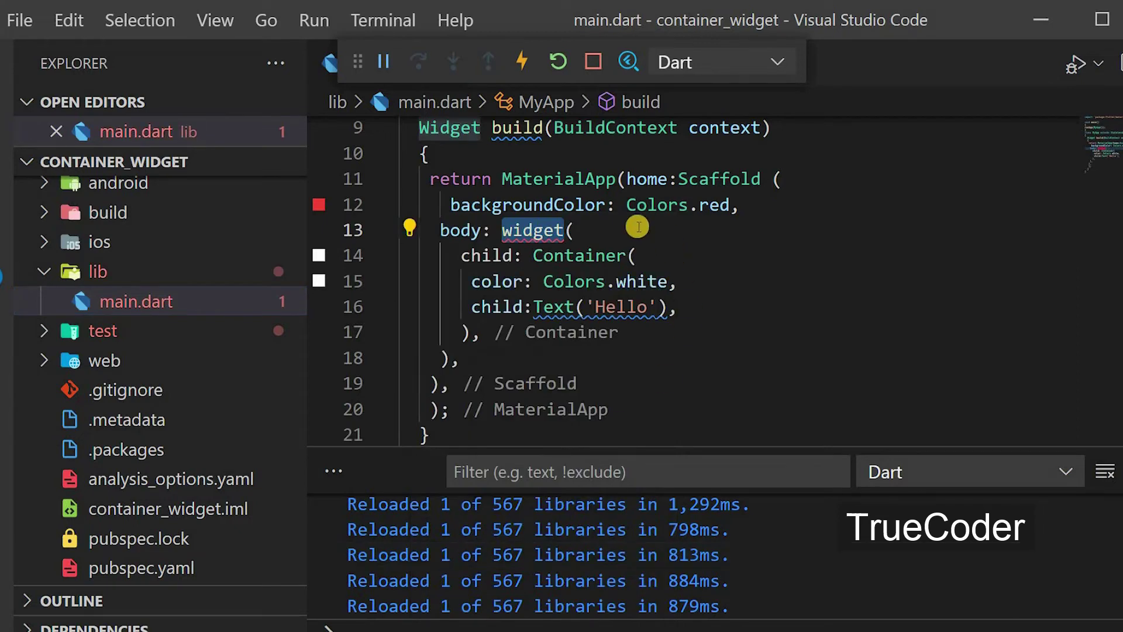
triple_click(542, 231)
double_click(543, 230)
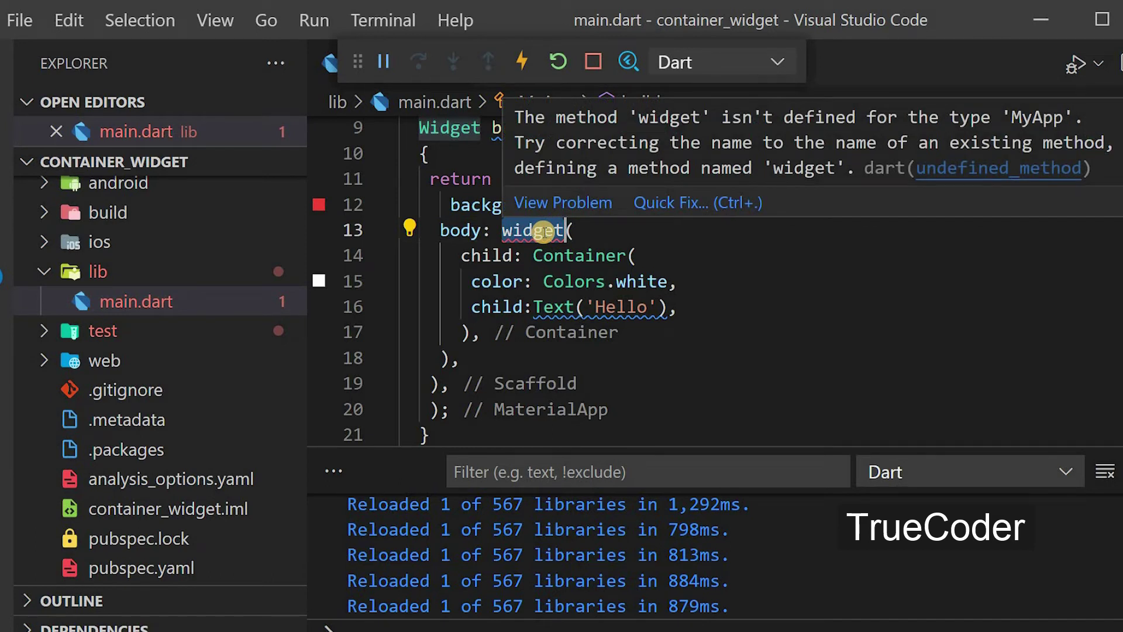
type("Sa")
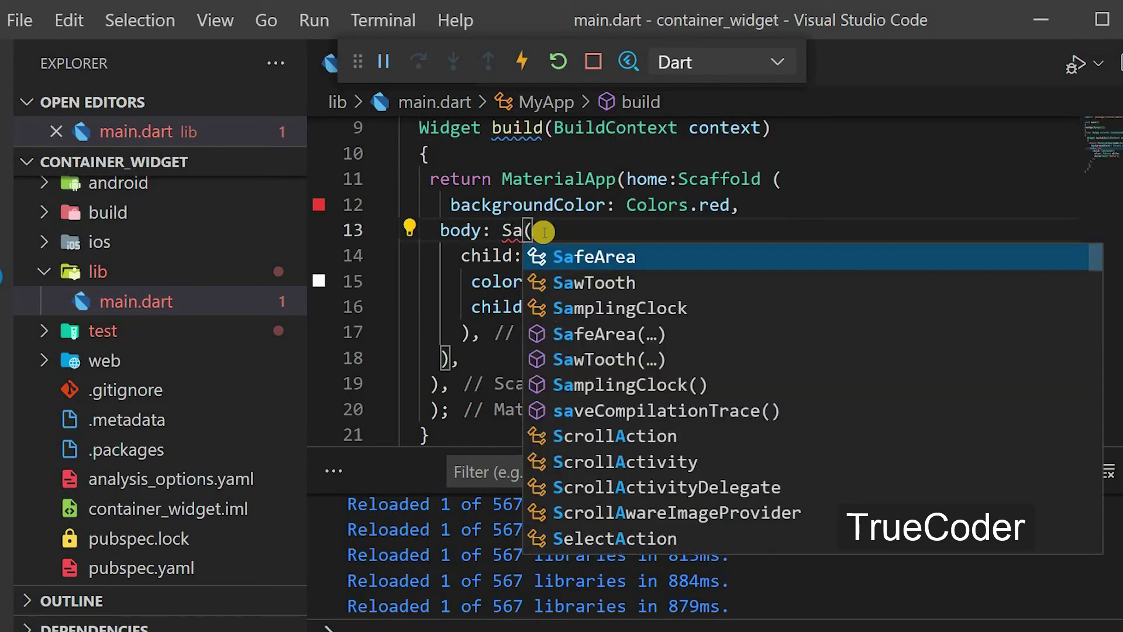
key("Return")
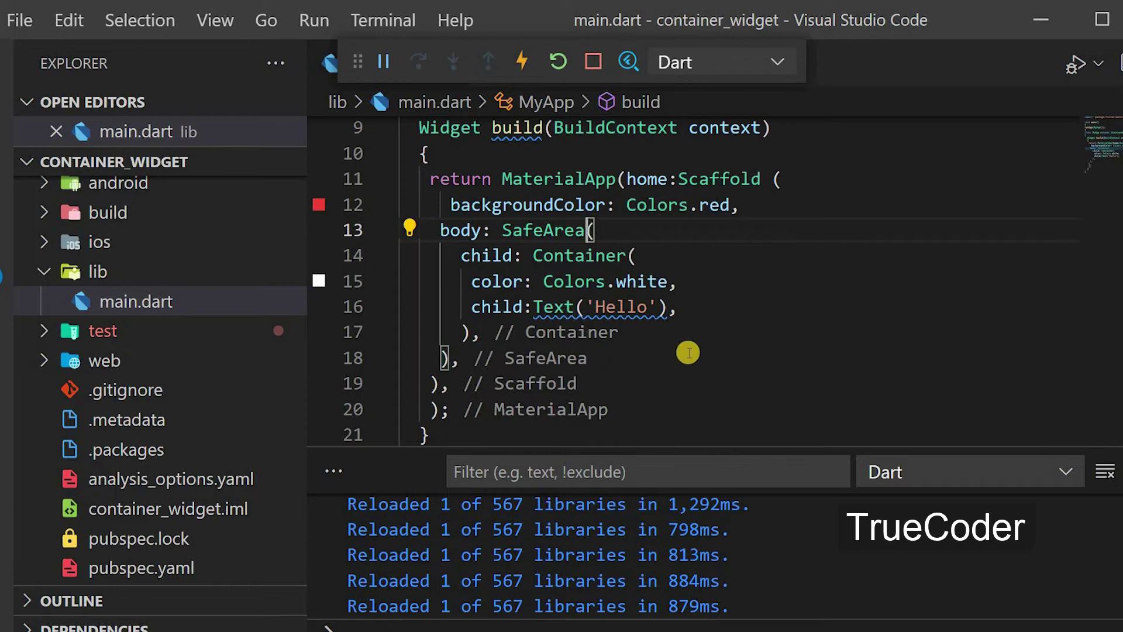
key("ctrl+shift+backslash")
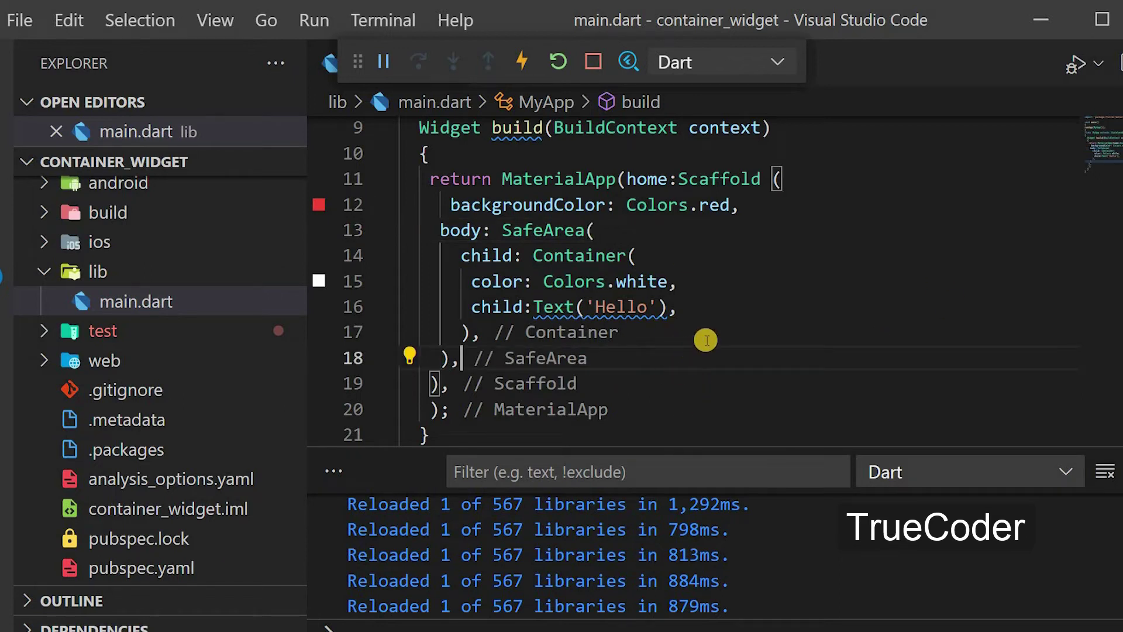
key("ctrl+s")
key("alt+Tab")
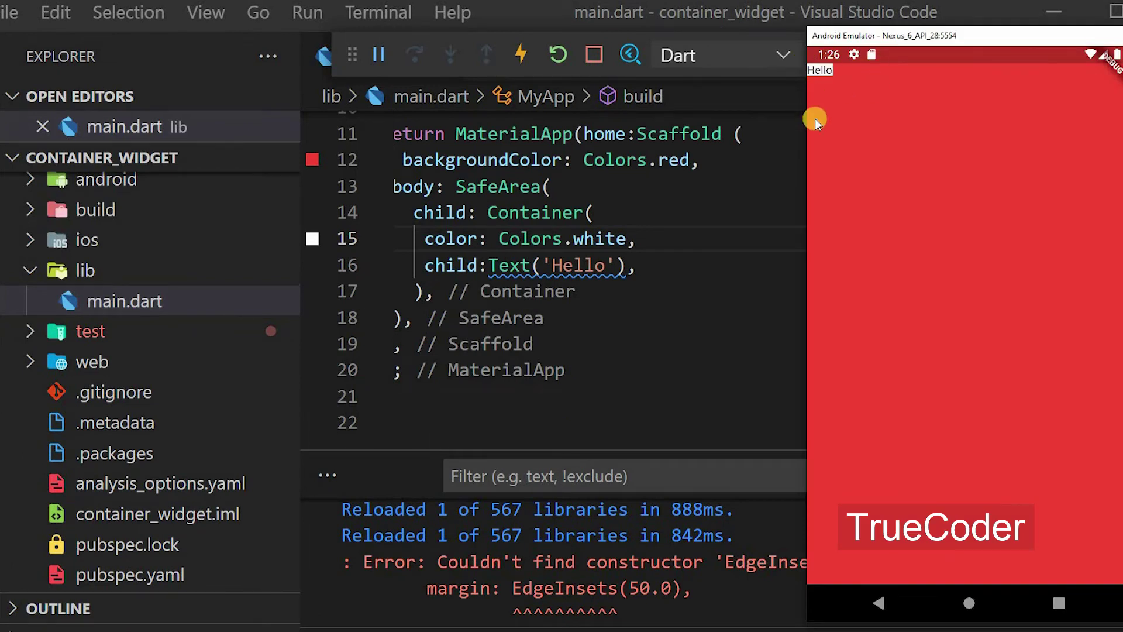
Give the Container width: 100.0 and height: 100.0 properties after its opening line.
left_click(604, 210)
key("Return")
type("wi")
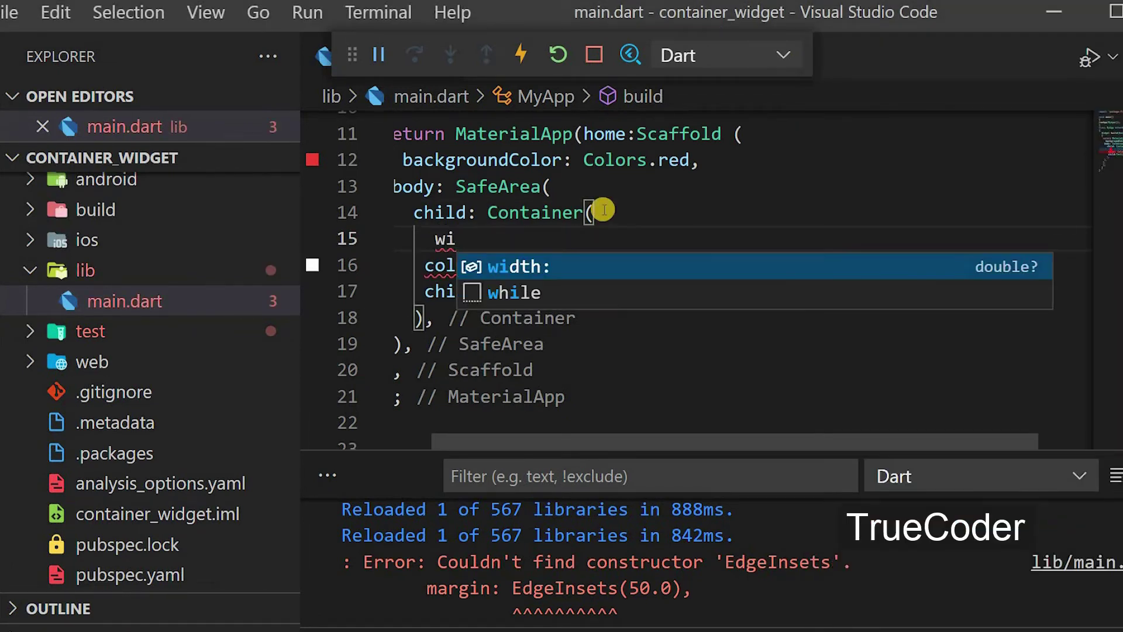
key("Return")
key("ctrl+space")
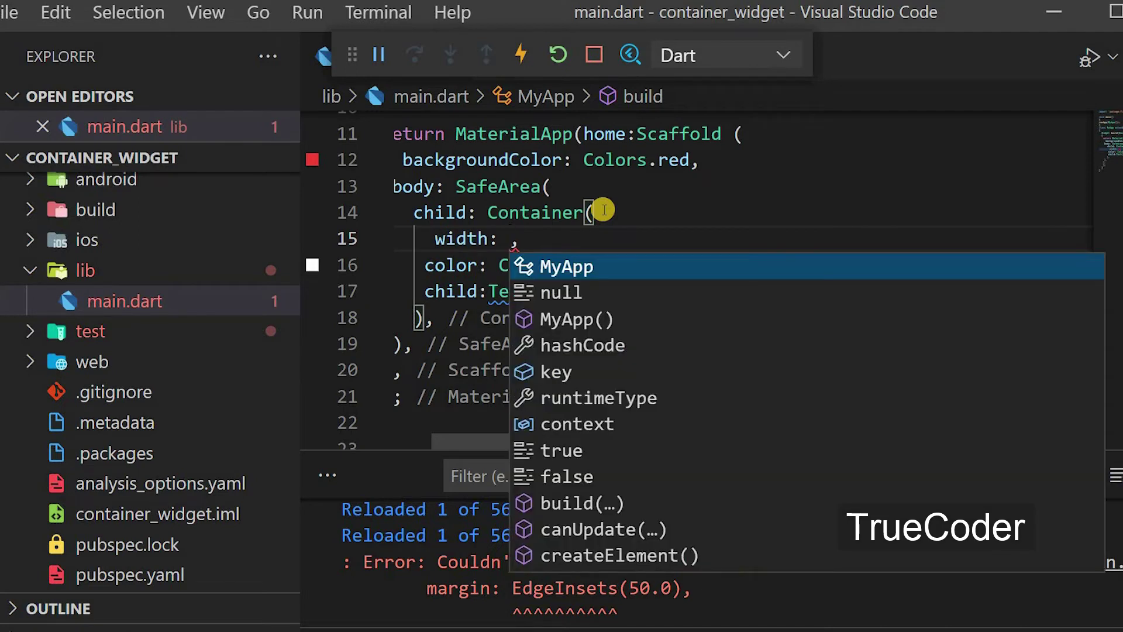
type("100")
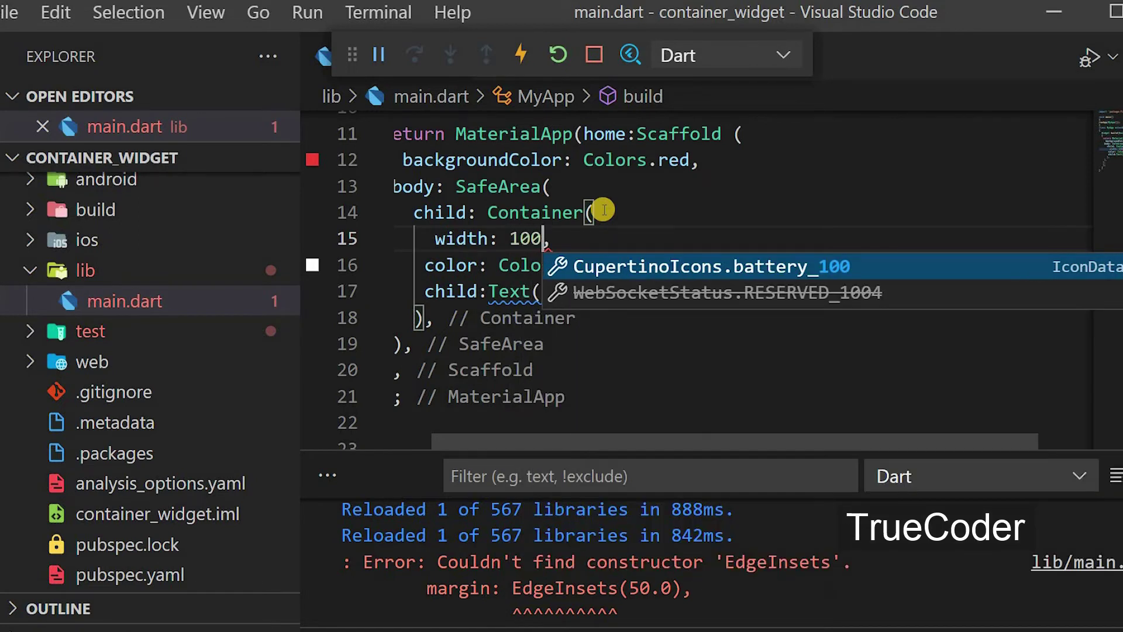
type(".0,")
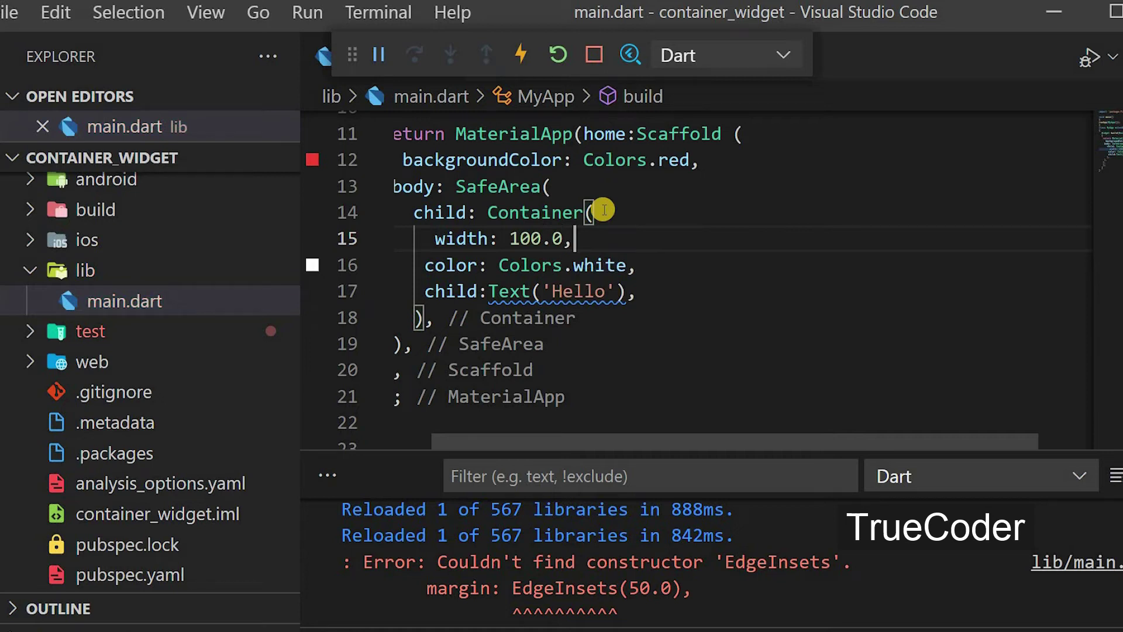
key("Return")
type("he")
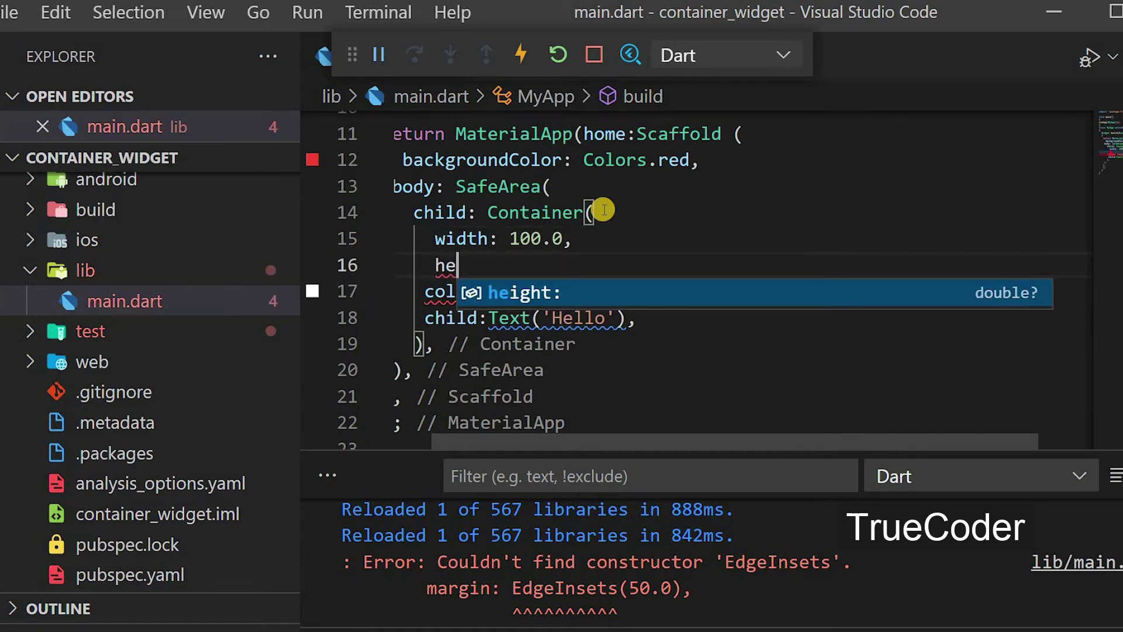
key("Return")
type("1")
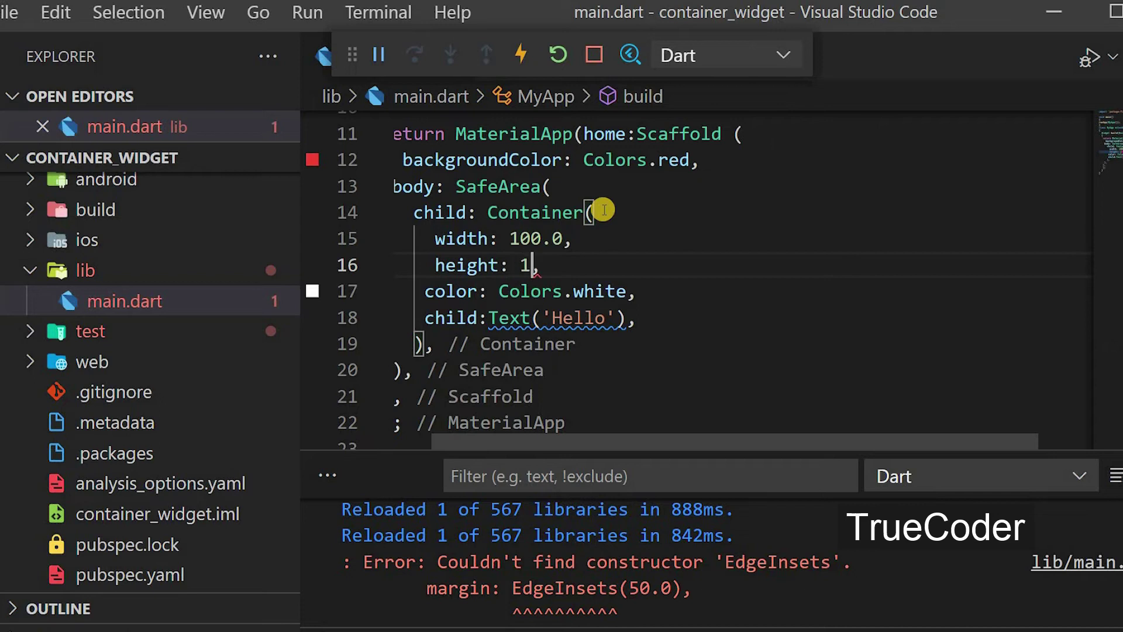
type("00.0")
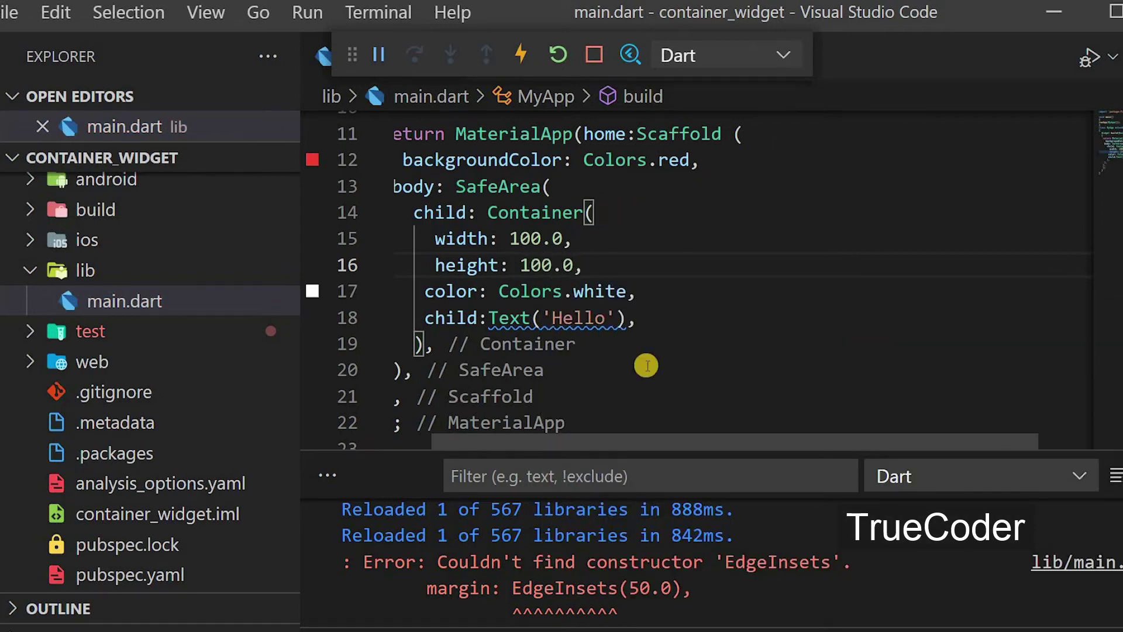
Hot reload and view the small white Hello square in the emulator.
key("ctrl+s")
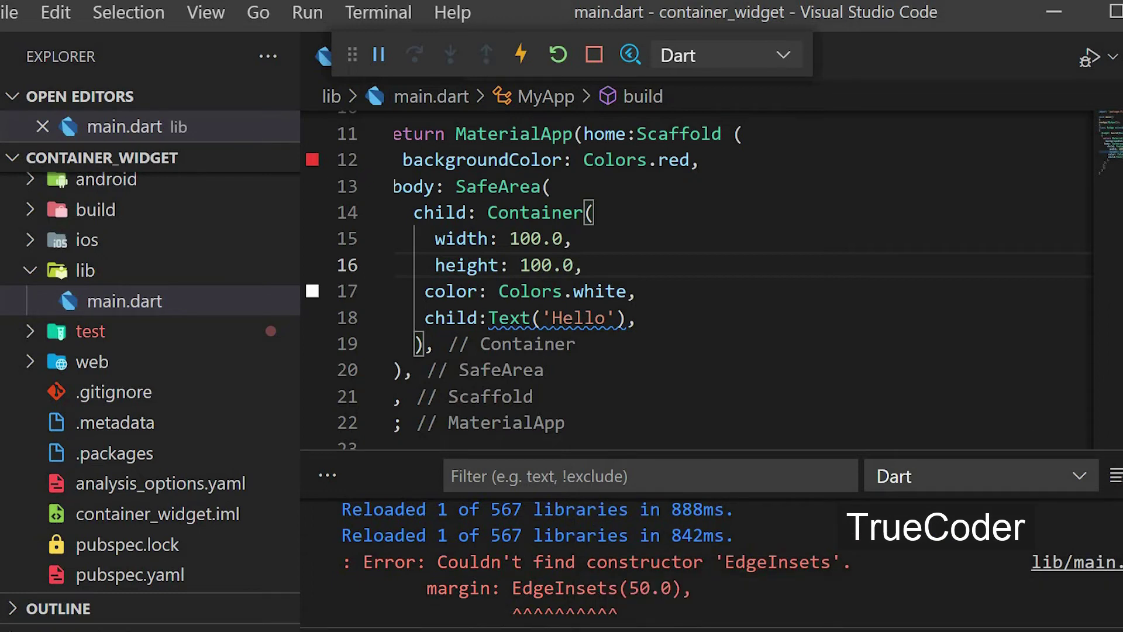
key("alt+Tab")
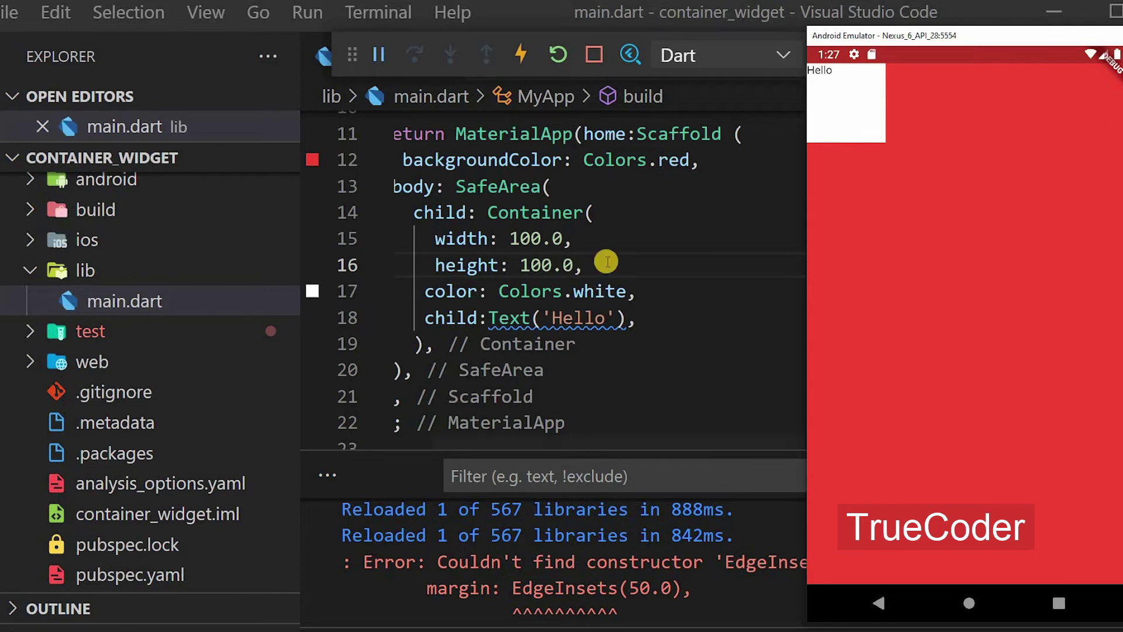
left_click(633, 268)
key("Return")
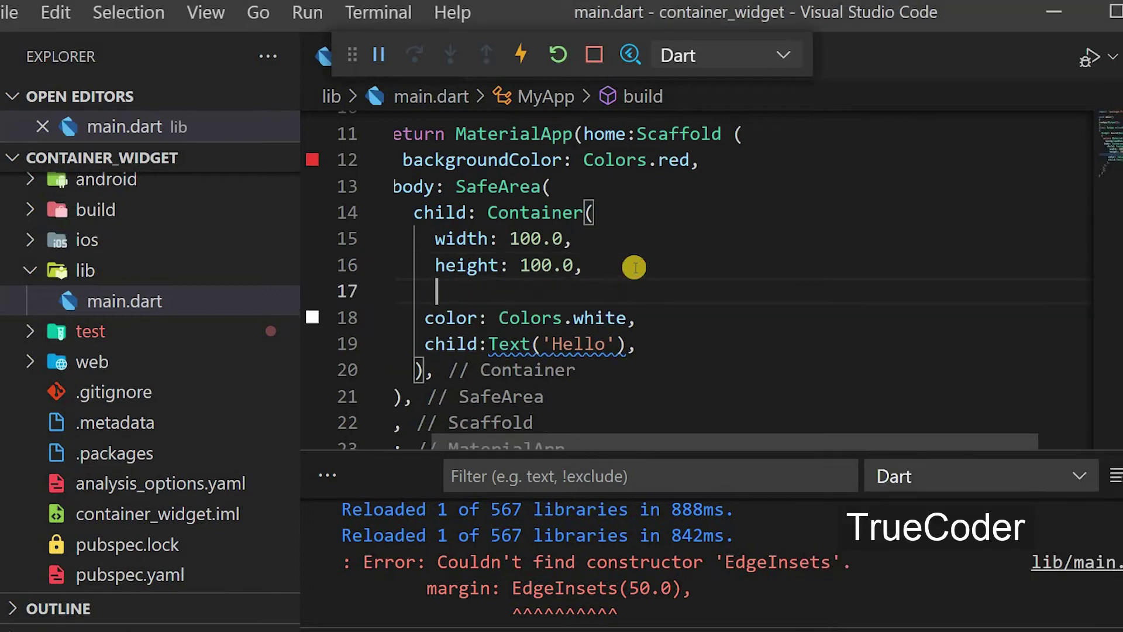
type("ma")
Add margin: EdgeInsets.all(50.0) to the Container using autocomplete.
key("Return")
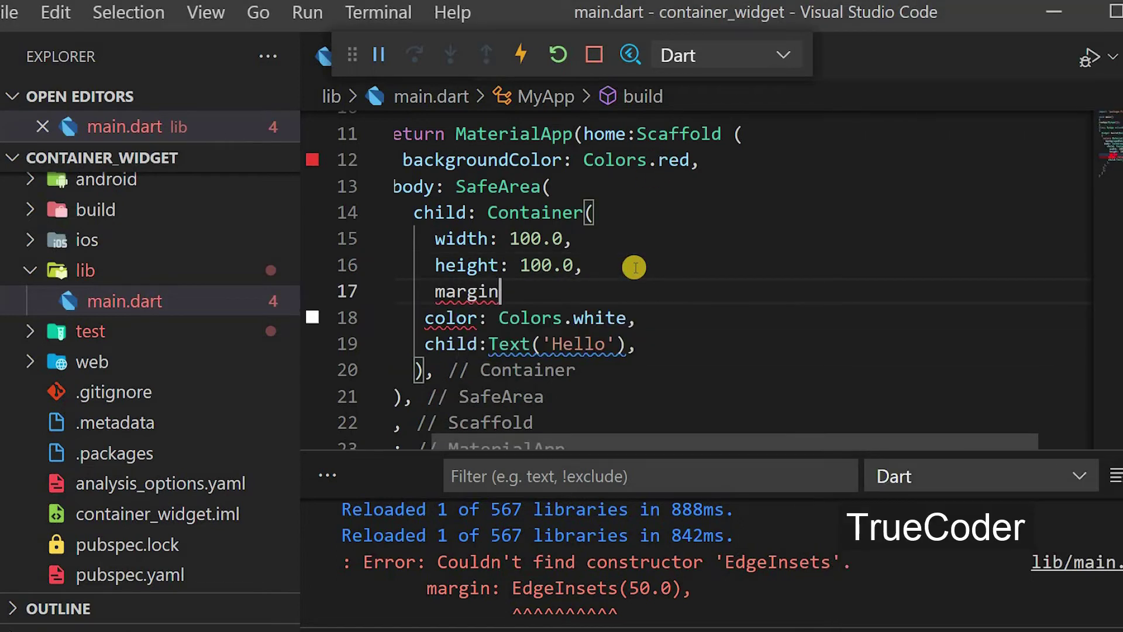
type(":E")
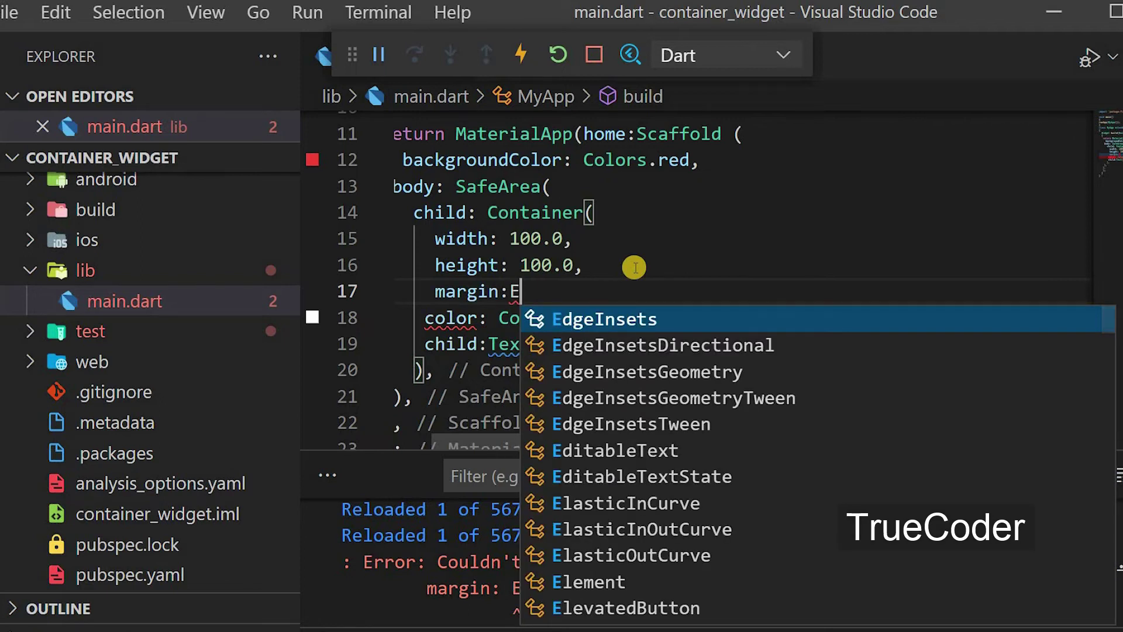
key("Return")
type(".")
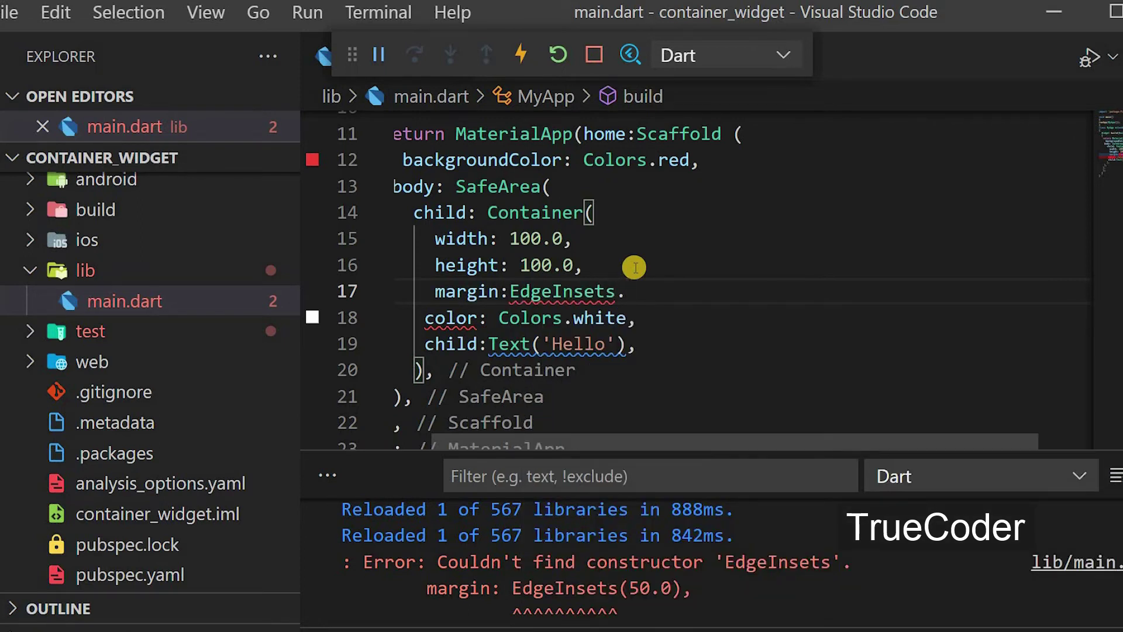
type("a")
key("Return")
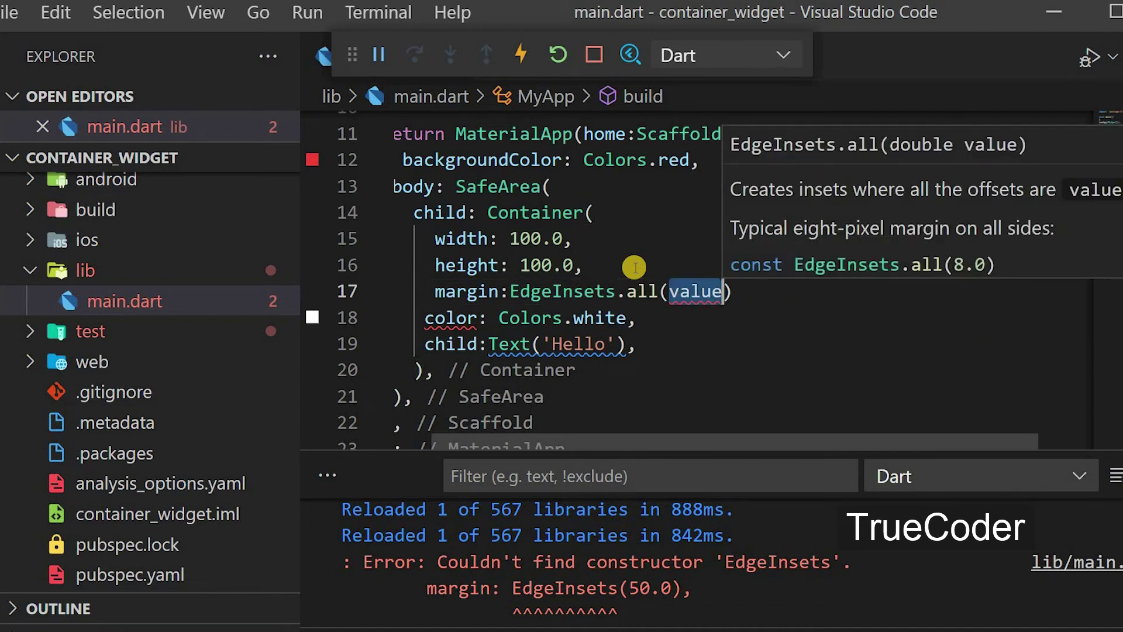
type("50.0")
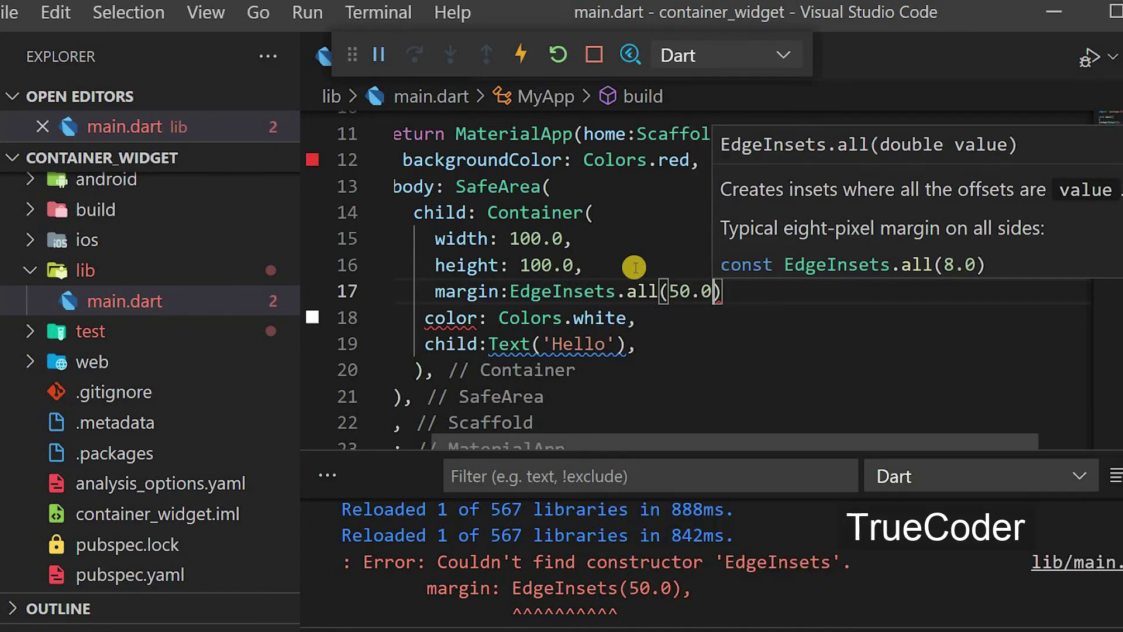
key("Right")
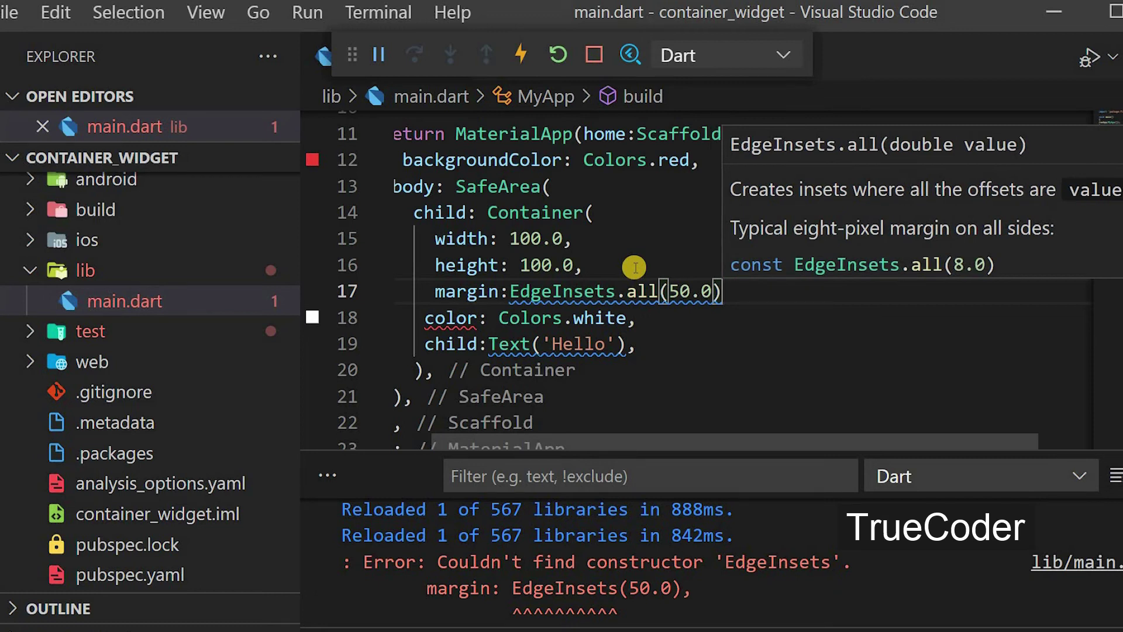
type(",")
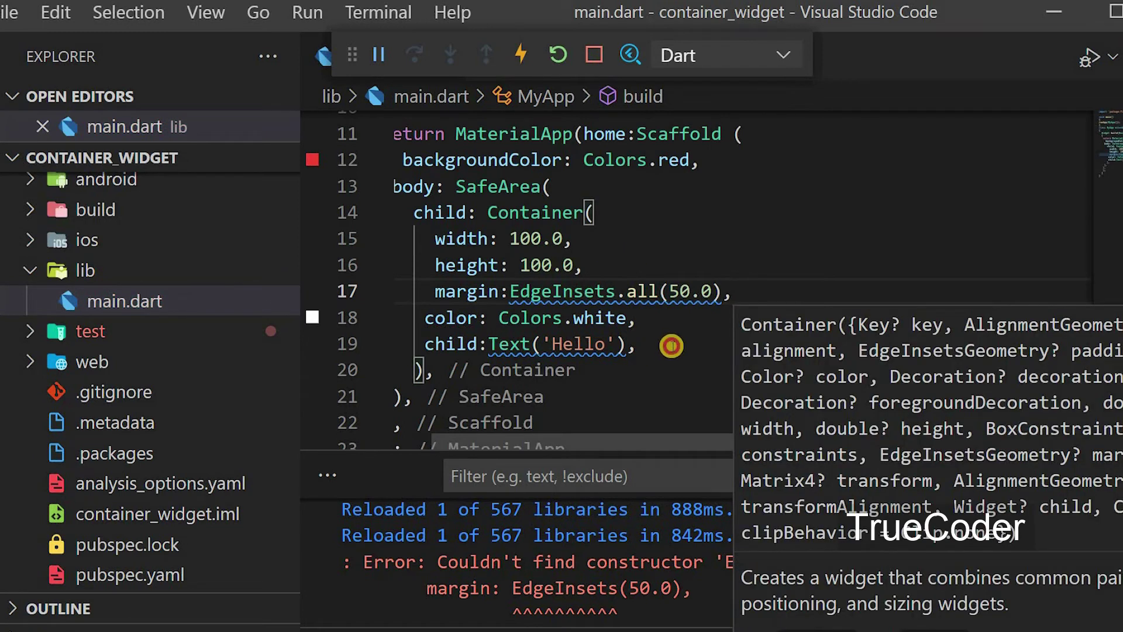
left_click(810, 343)
Hot reload and check the Hello square inset from the corner in the emulator.
key("ctrl+s")
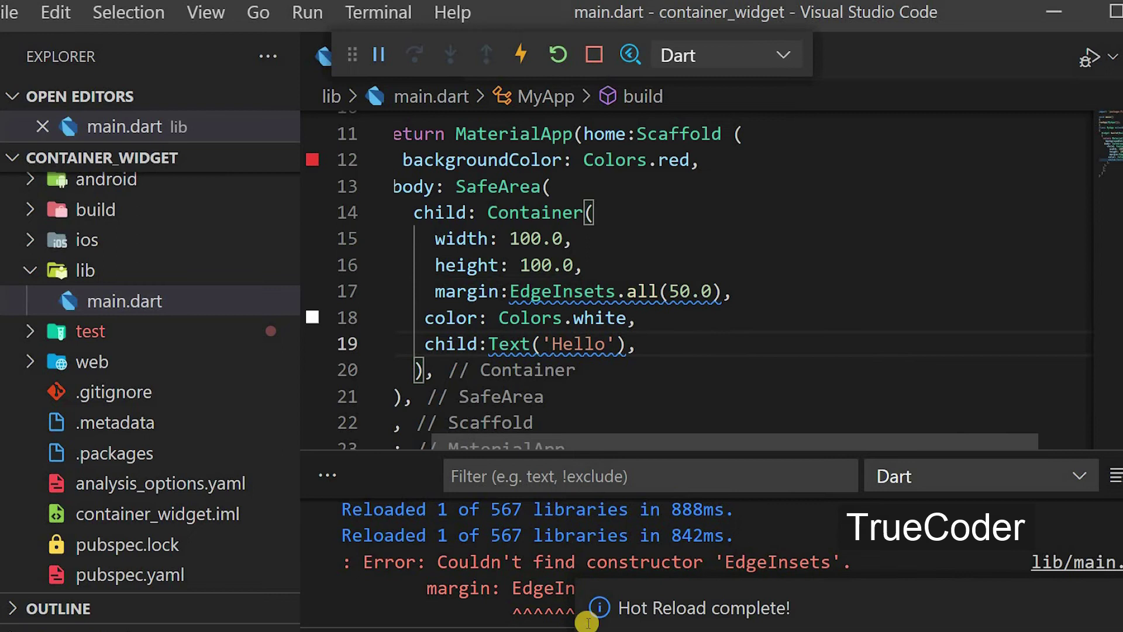
key("ctrl+s")
key("alt+Tab")
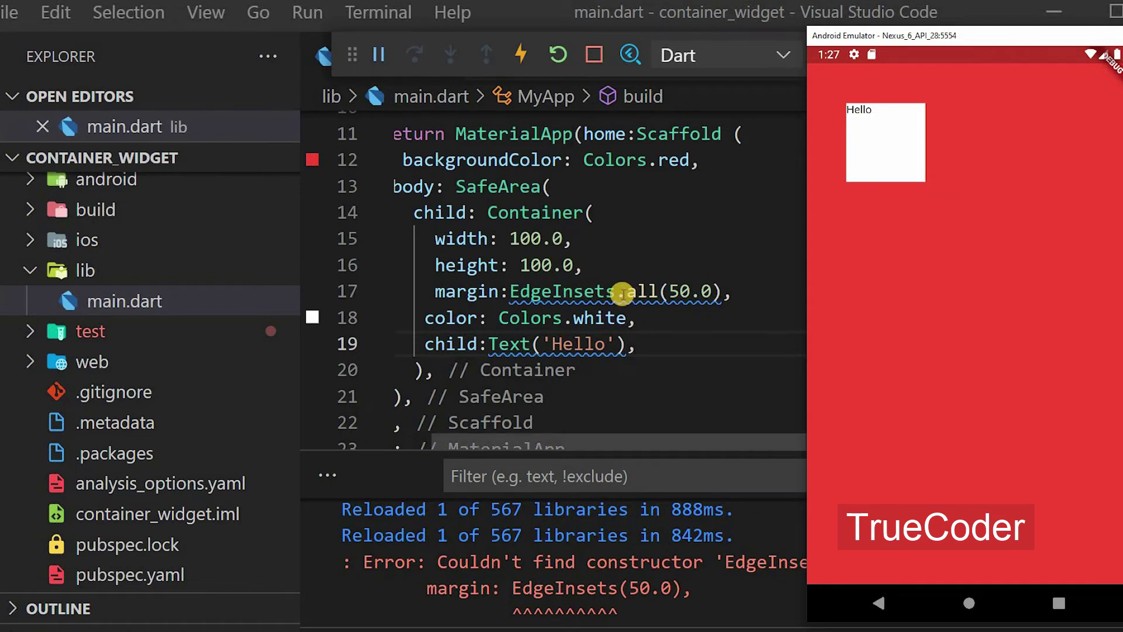
left_click_drag(619, 293, 724, 291)
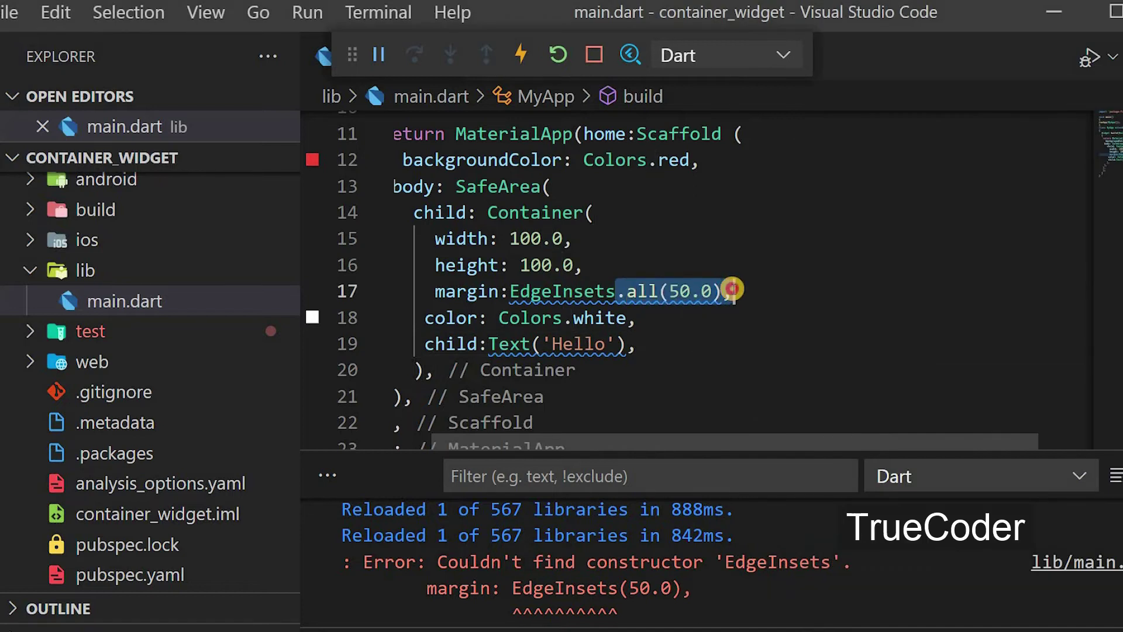
type(".")
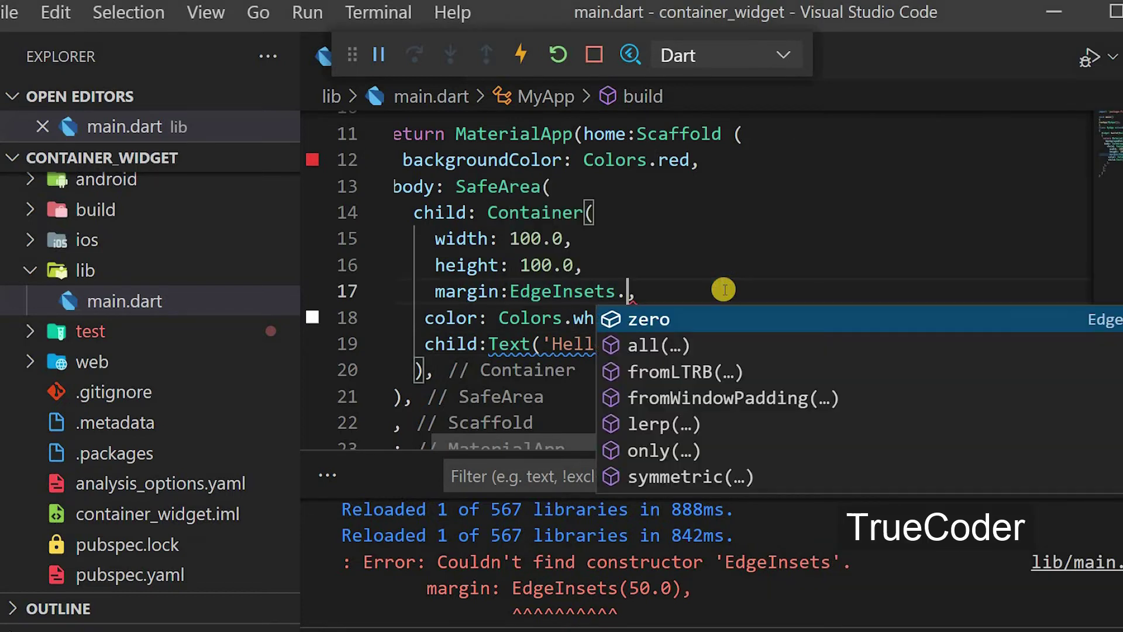
type("sy")
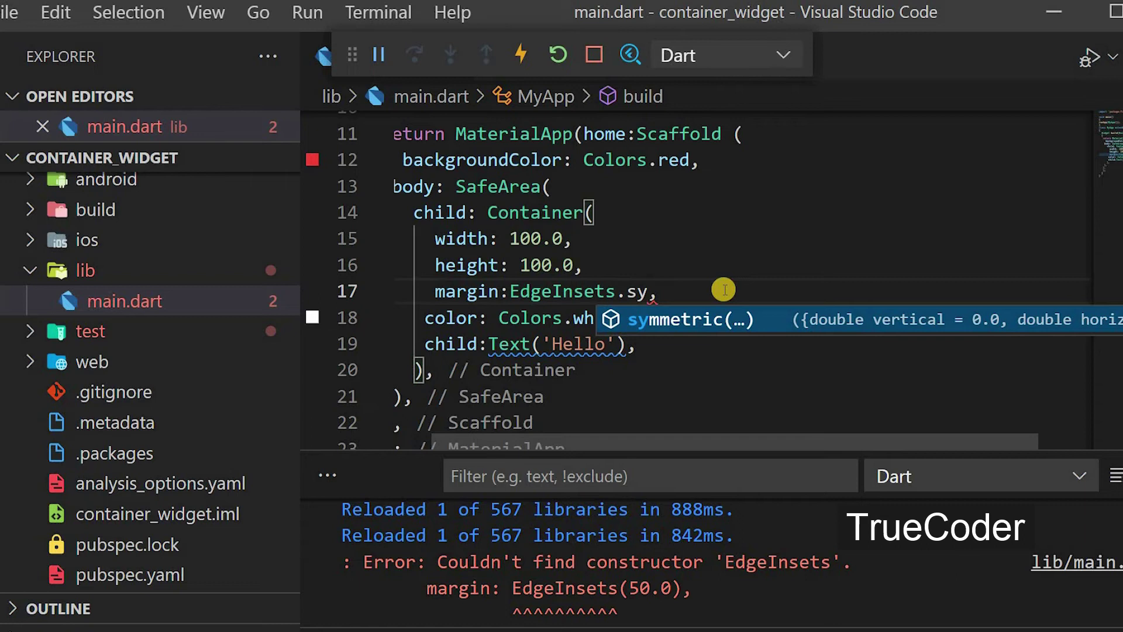
Change the margin to EdgeInsets.symmetric(horizontal: 60.0, vertical: 80.0).
key("Return")
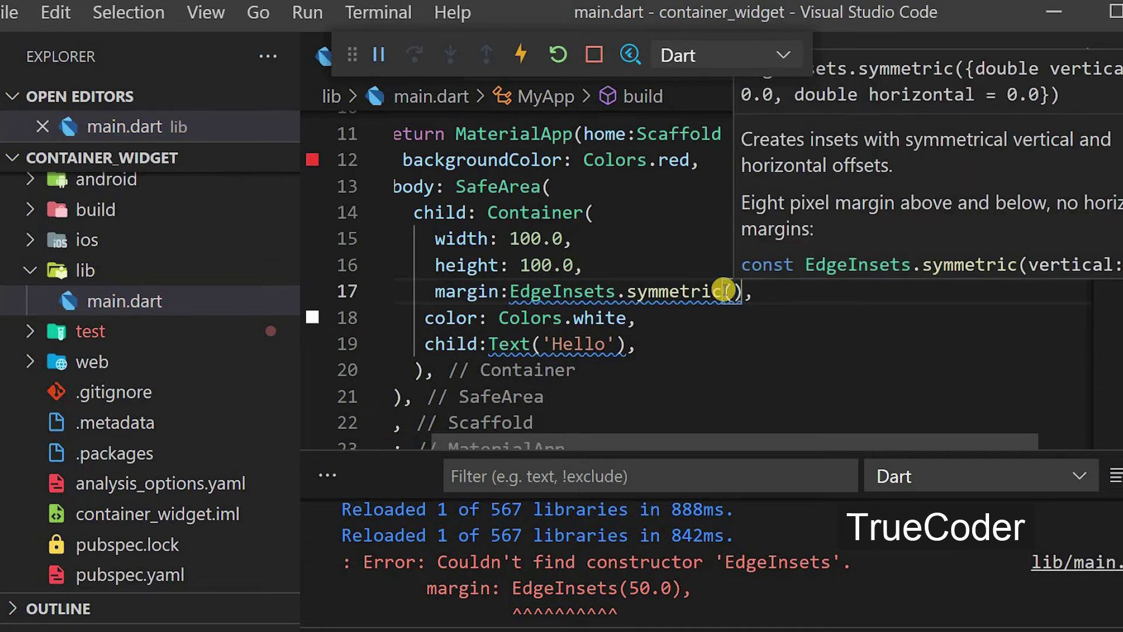
type("ho")
key("Return")
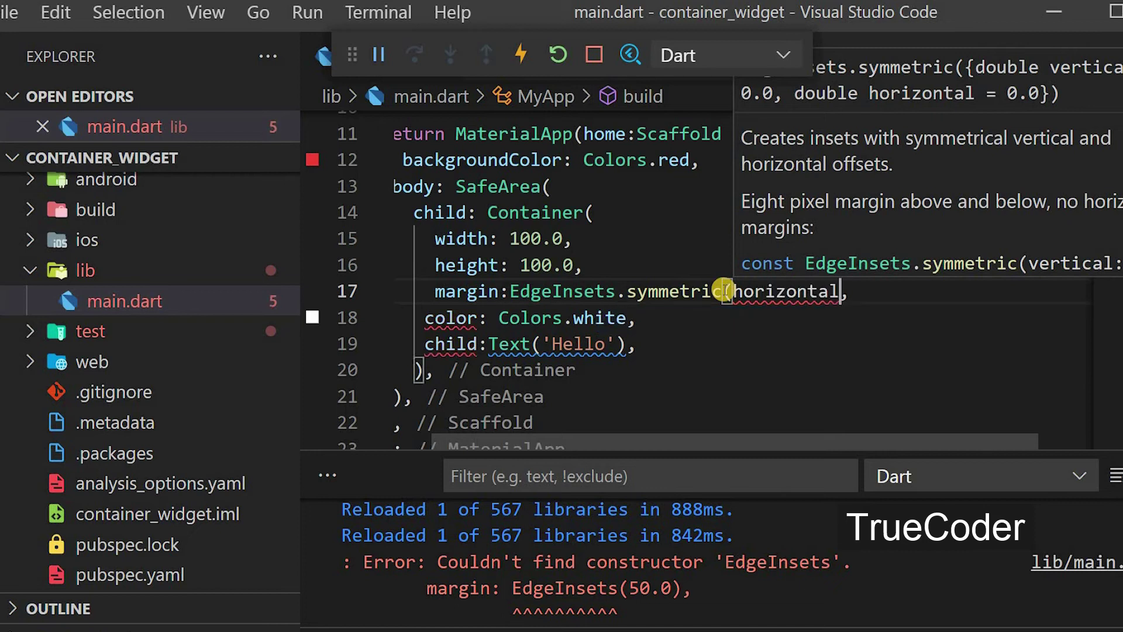
type(":")
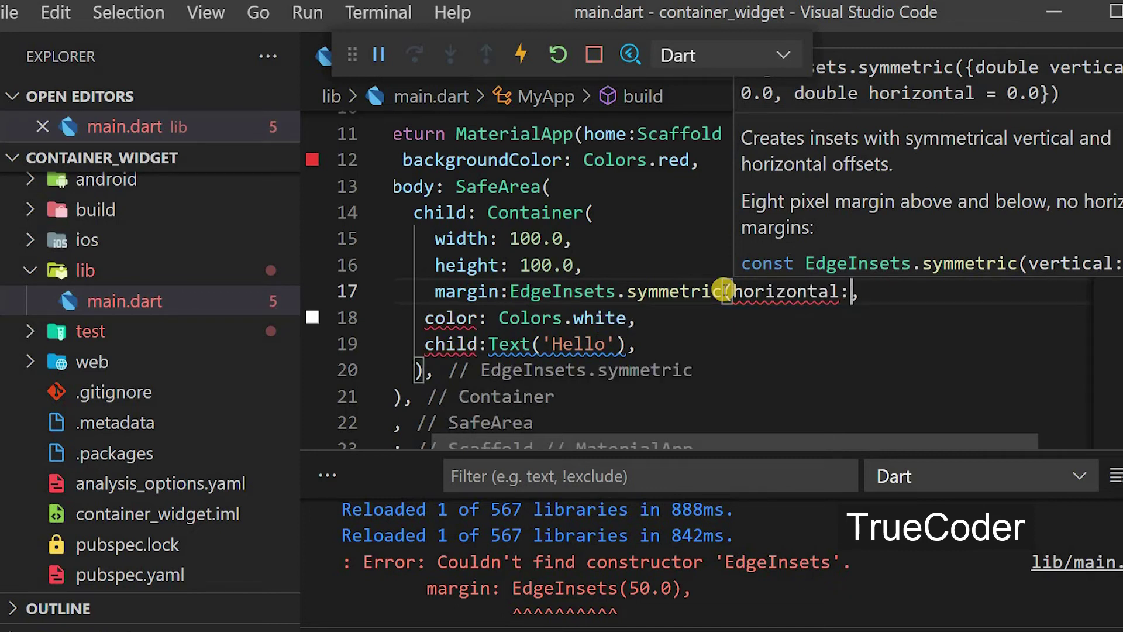
type("60")
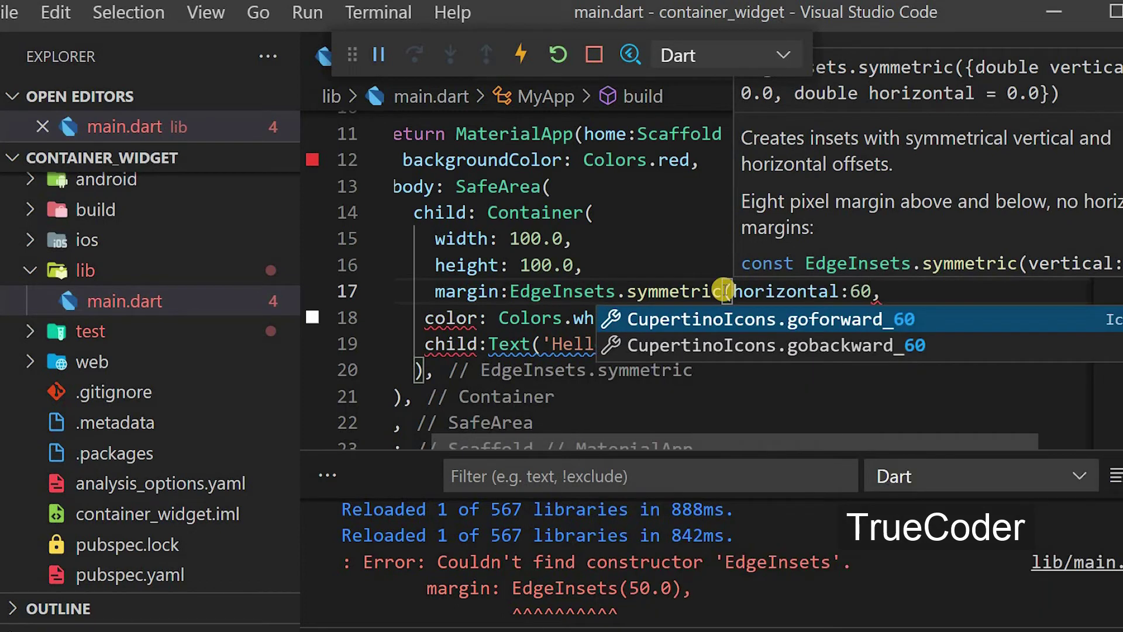
type(".0")
key("Escape")
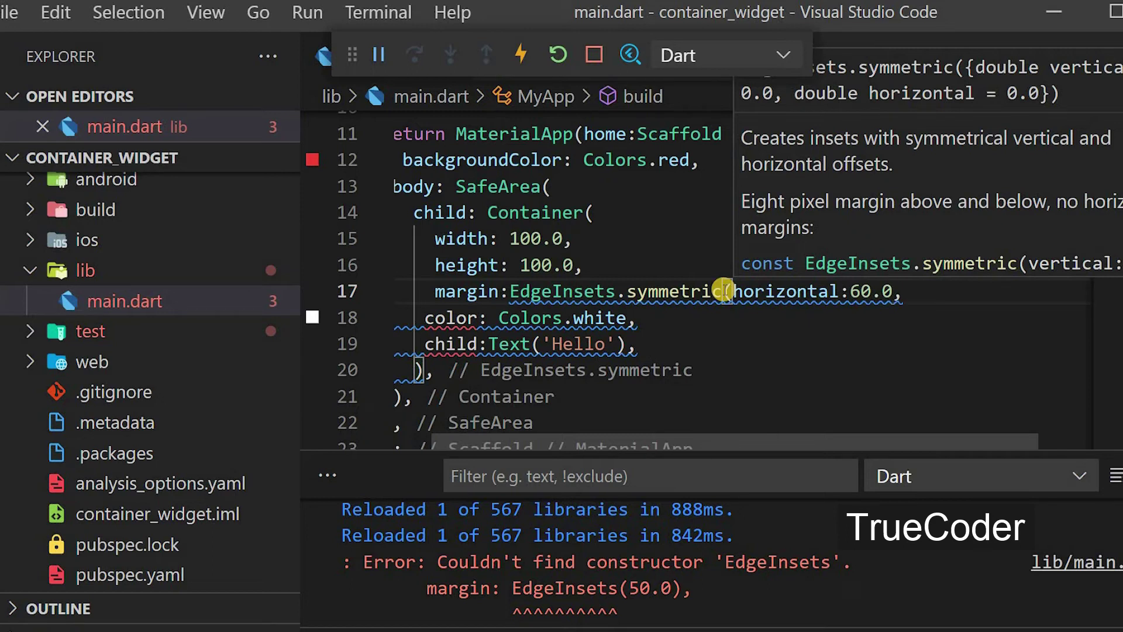
key("Right")
type("ver")
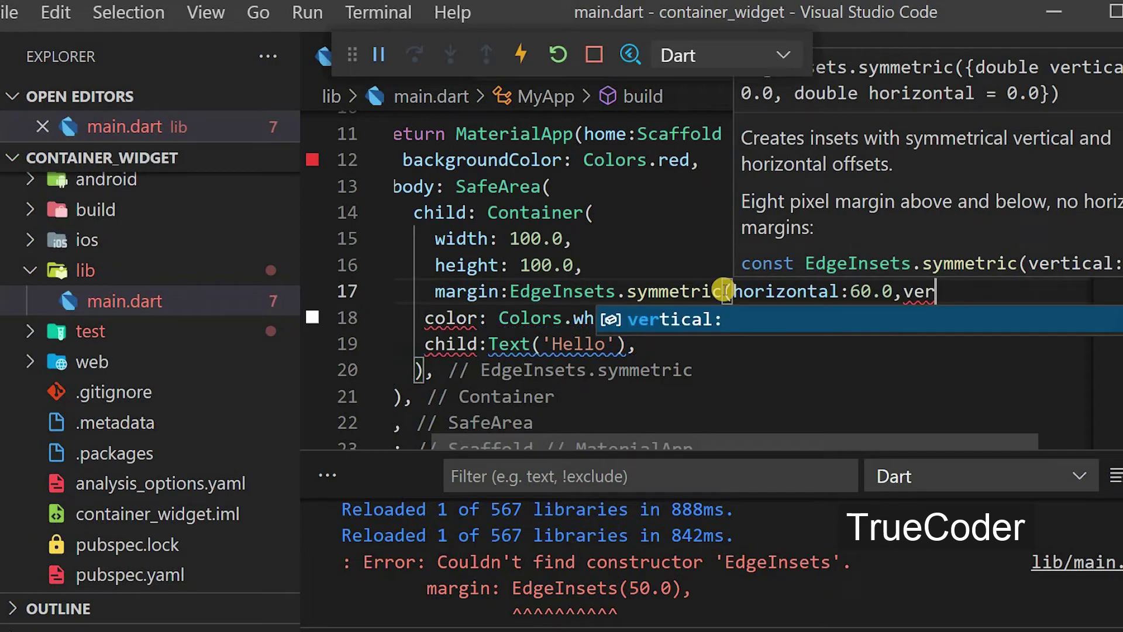
key("Return")
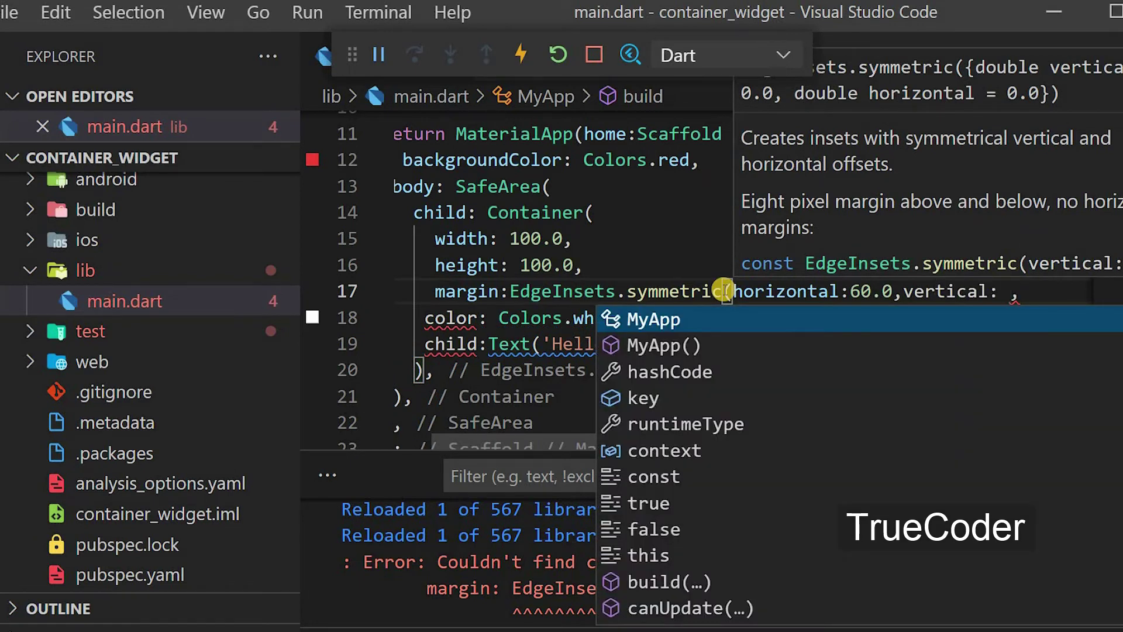
type("60.0")
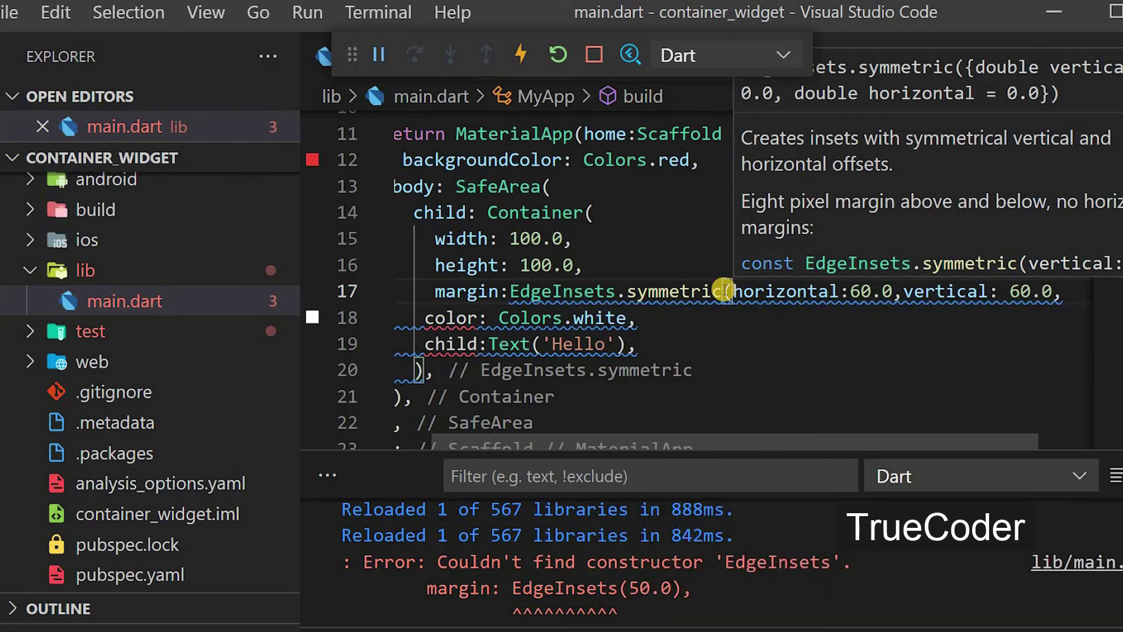
key("Left")
key("Left")
key("Left")
key("Left")
type("8")
key("Right")
key("Right")
key("Right")
key("Right")
key("Left")
type(")")
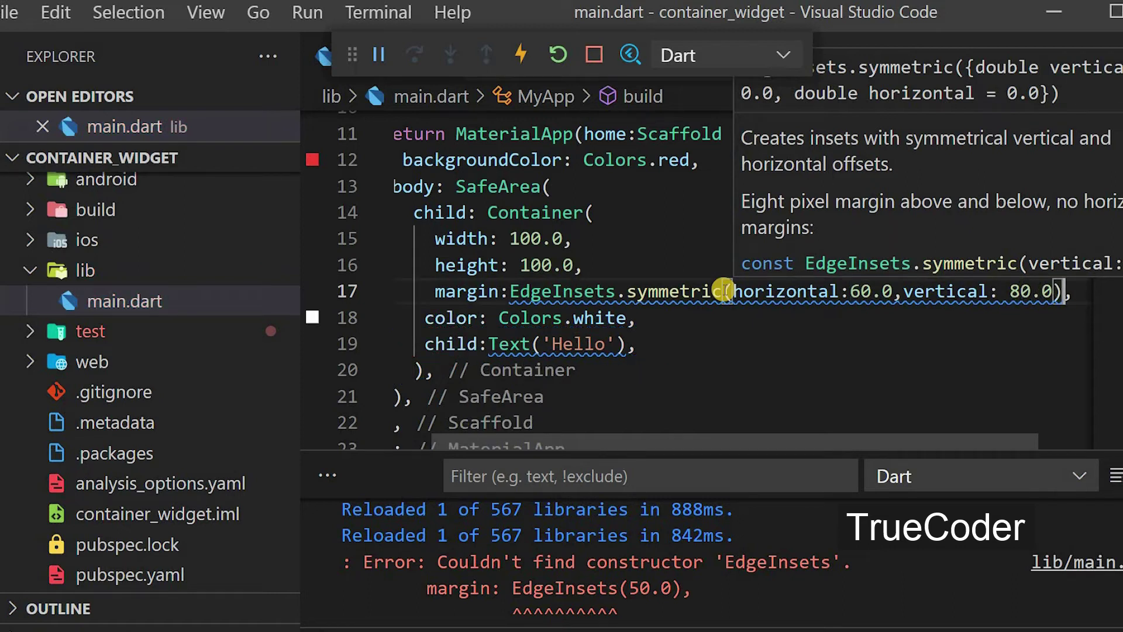
Hot reload and view the further-inset Hello square in the emulator.
key("ctrl+s")
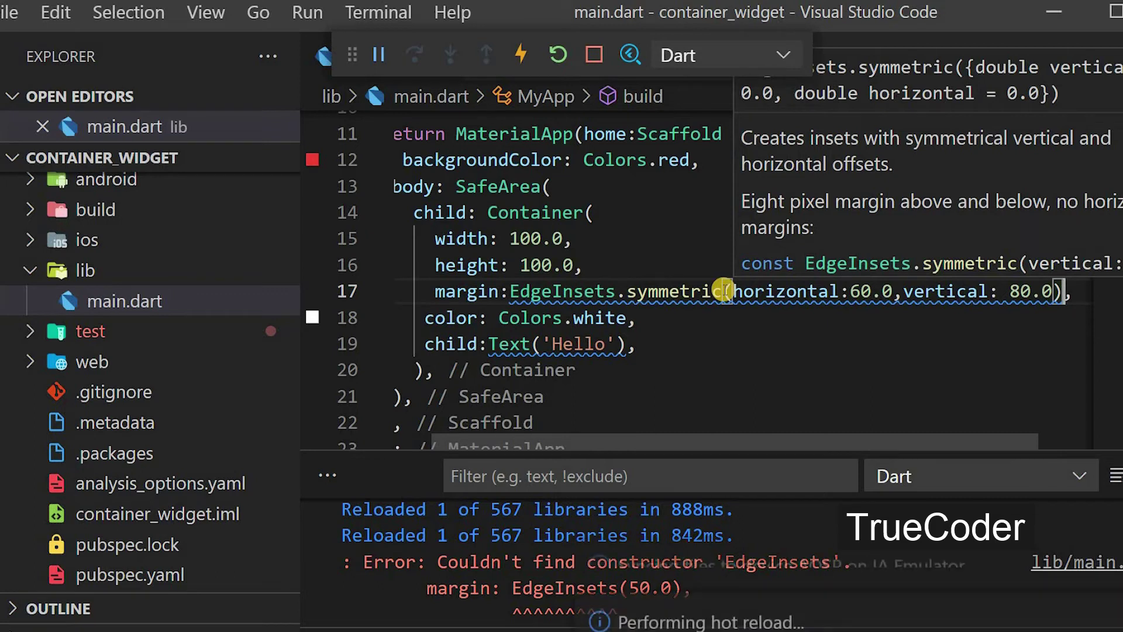
key("alt+Tab")
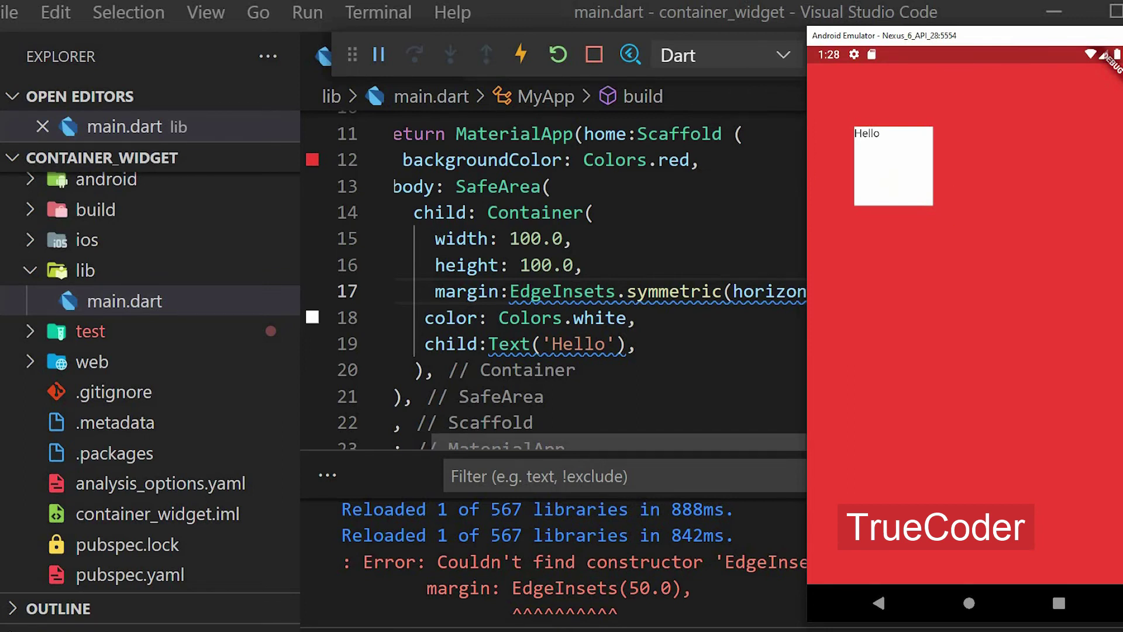
left_click(640, 295)
Replace the symmetric margin with EdgeInsets.fromLTRB(10.0, 20.0, 50.0, 20.0).
left_click_drag(619, 291, 820, 292)
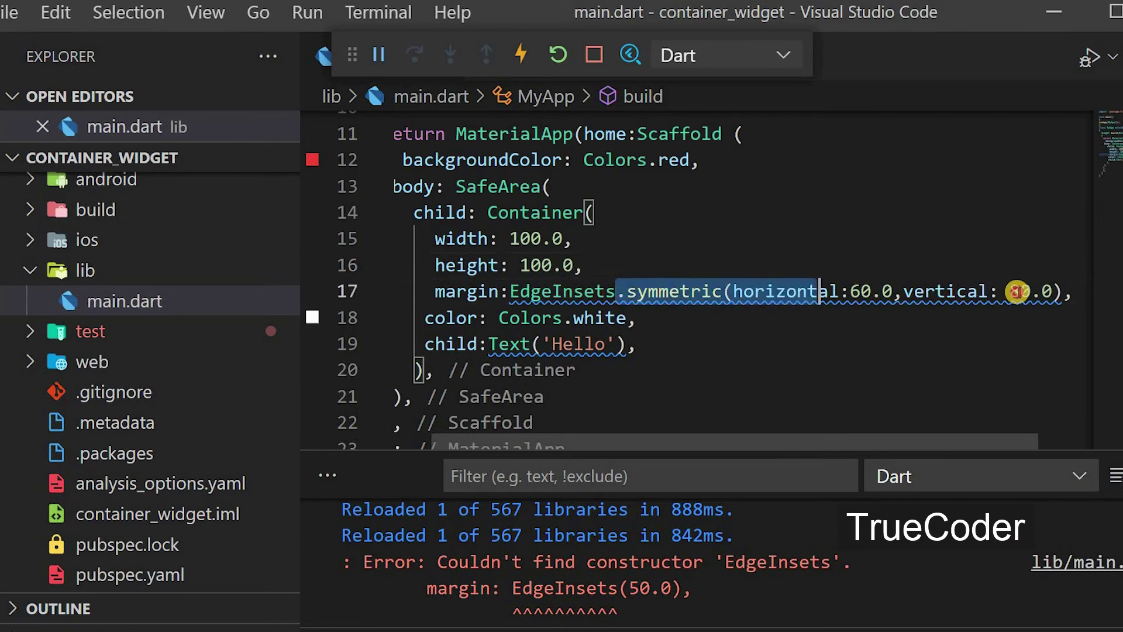
left_click_drag(1018, 291, 1062, 292)
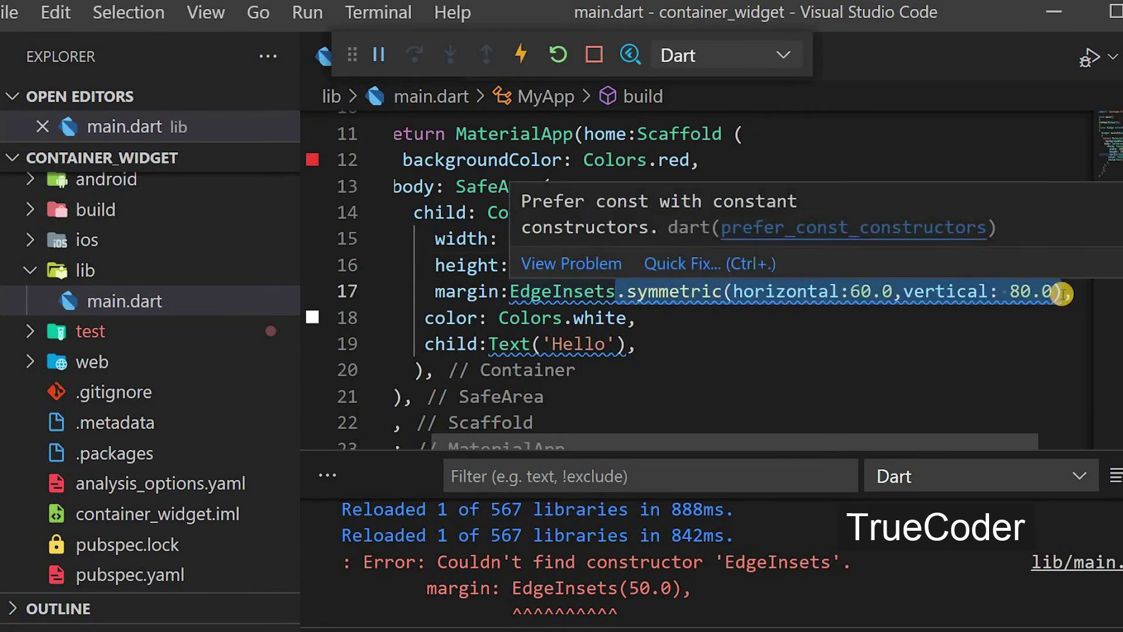
type(".")
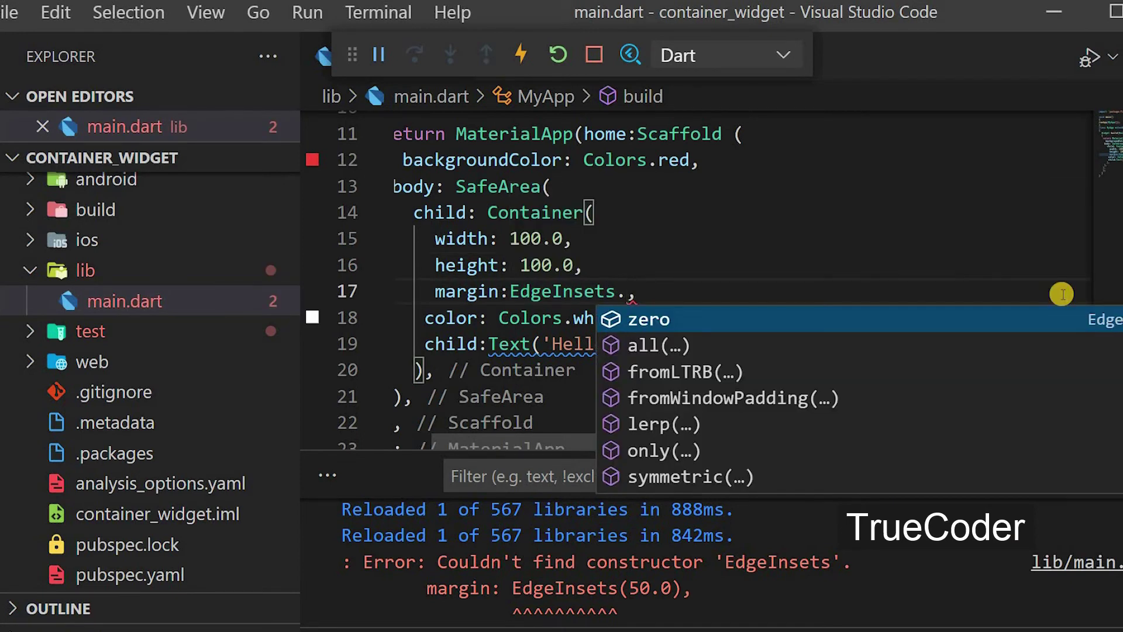
type("fr")
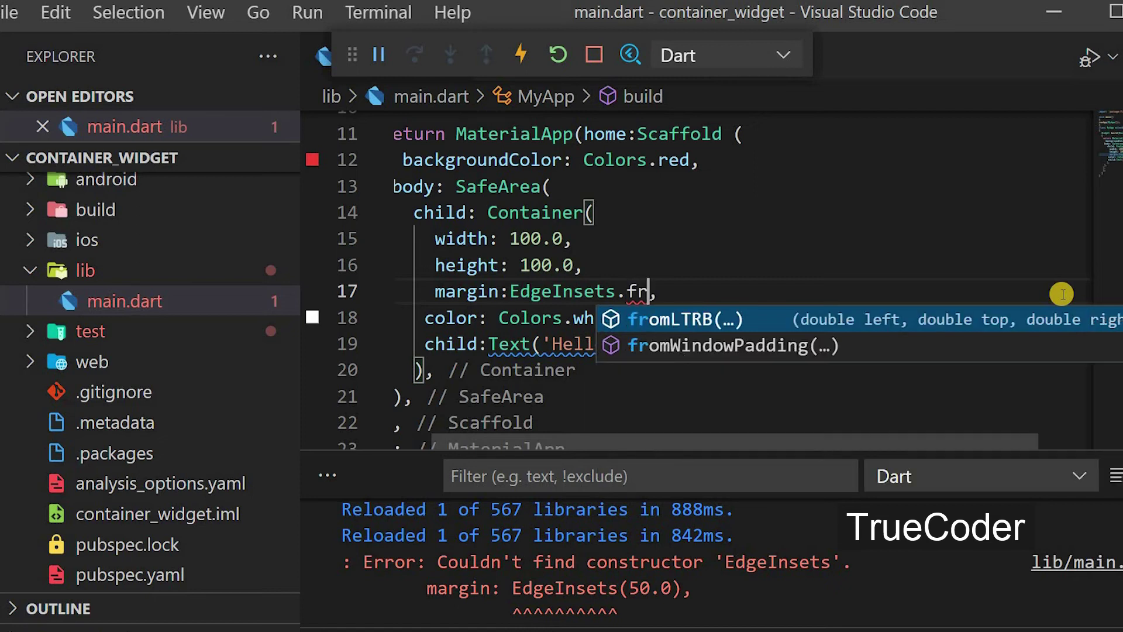
key("Return")
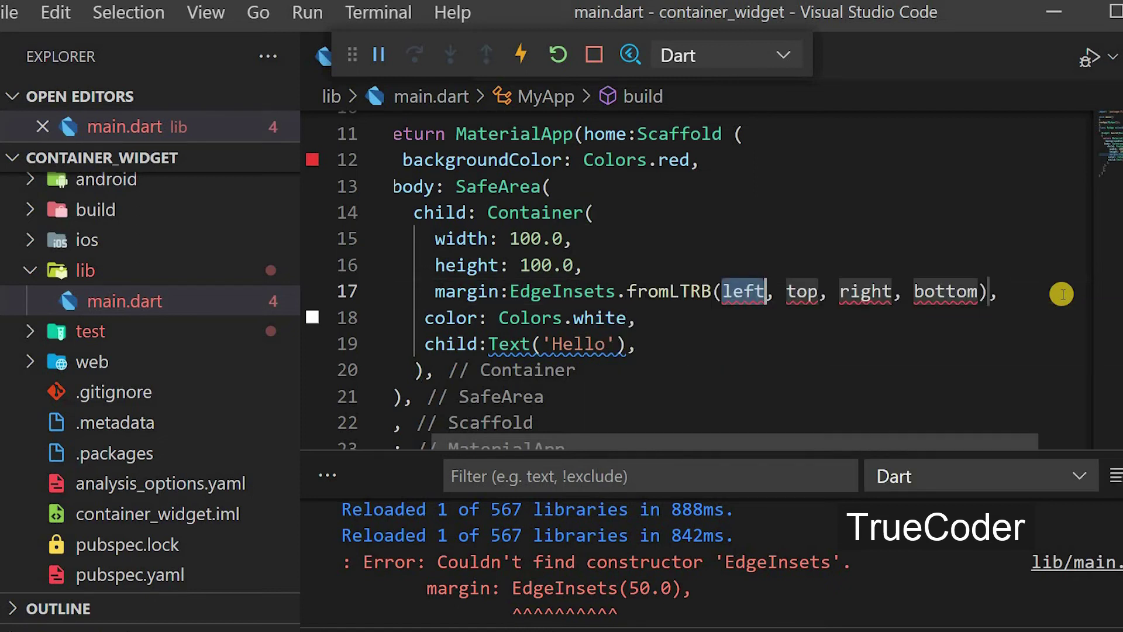
type("10")
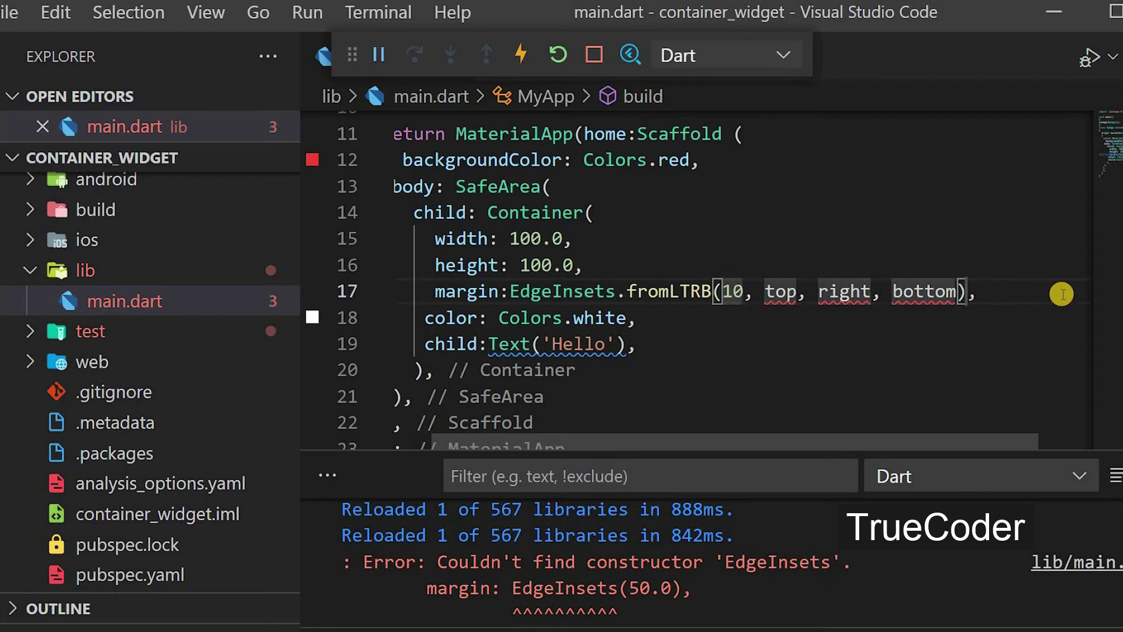
type(".0")
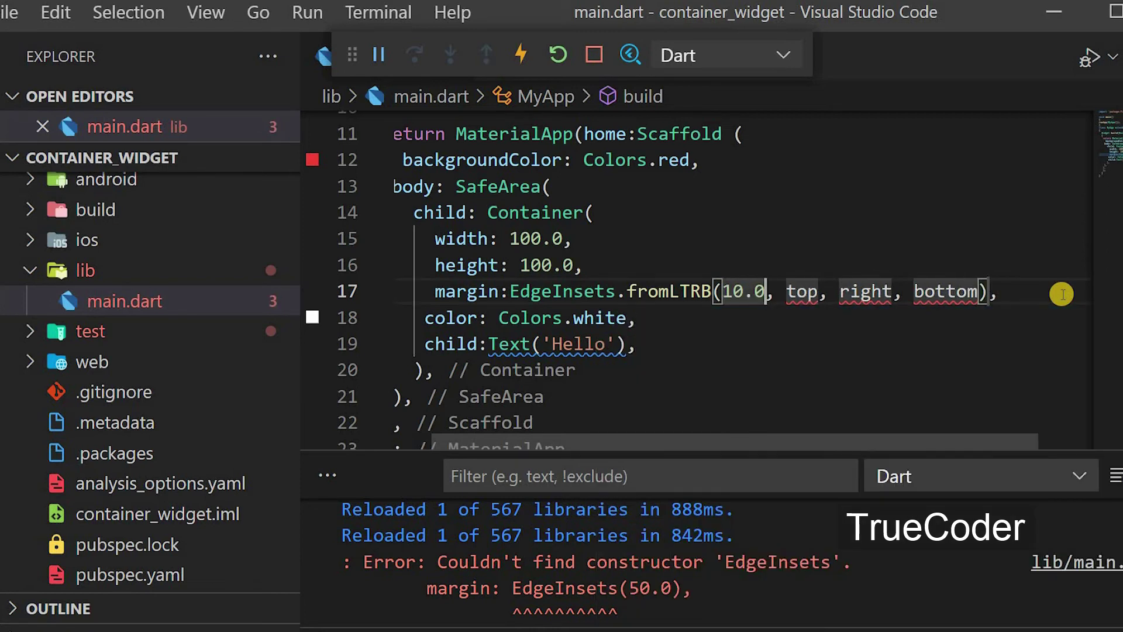
key("Tab")
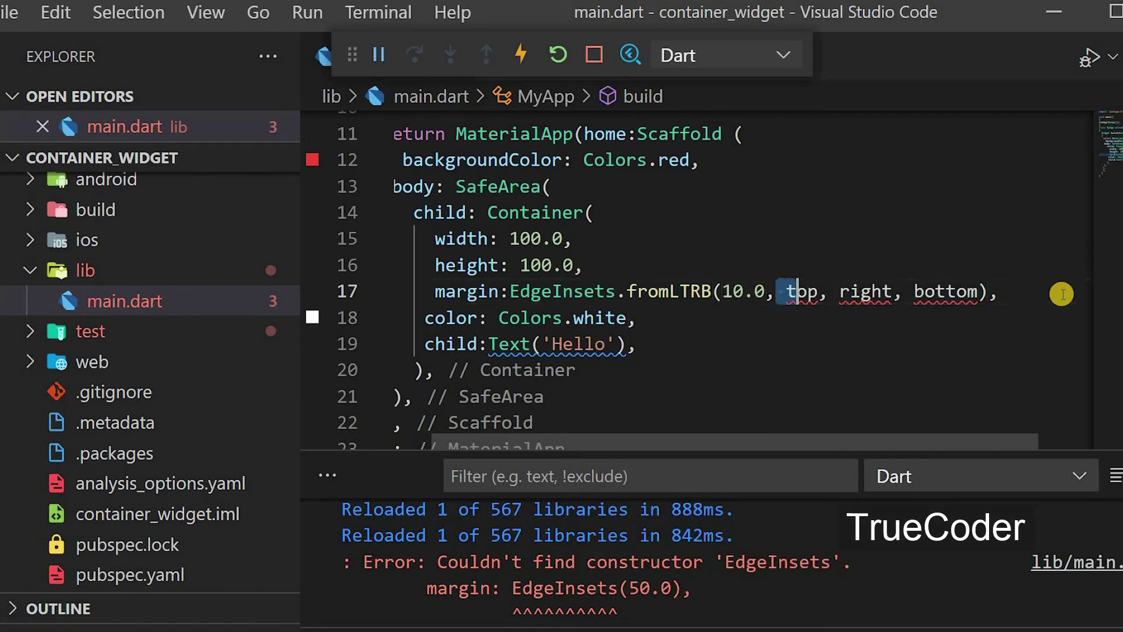
type("20")
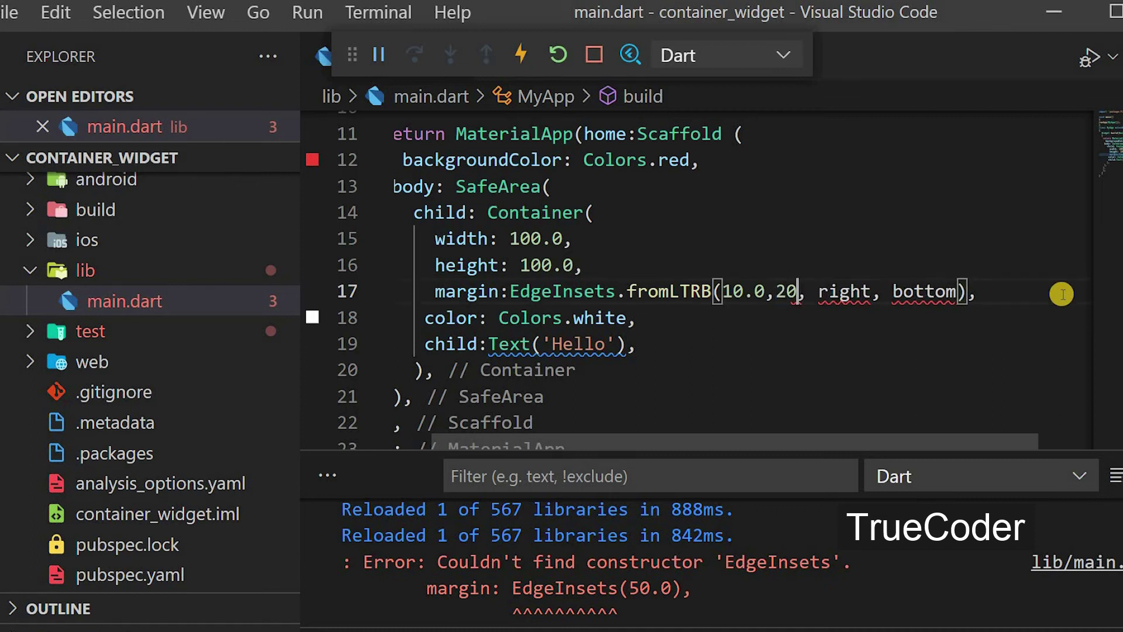
type(".0")
key("shift+Right")
key("shift+Right")
key("shift+Right")
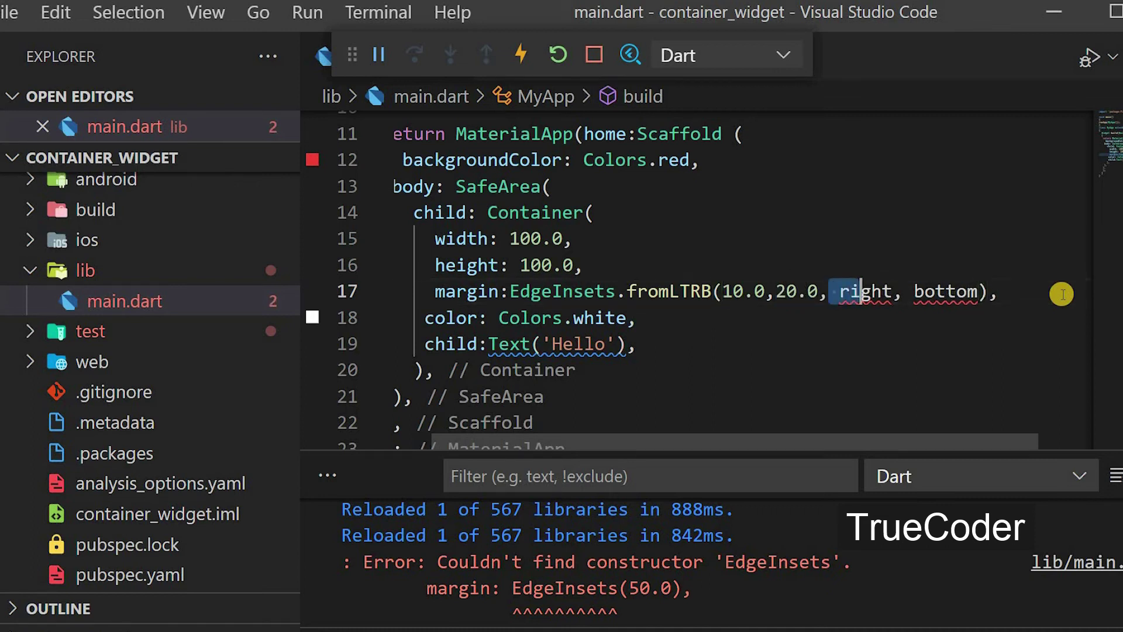
key("shift+Right")
key("shift+Right")
key("shift+Right")
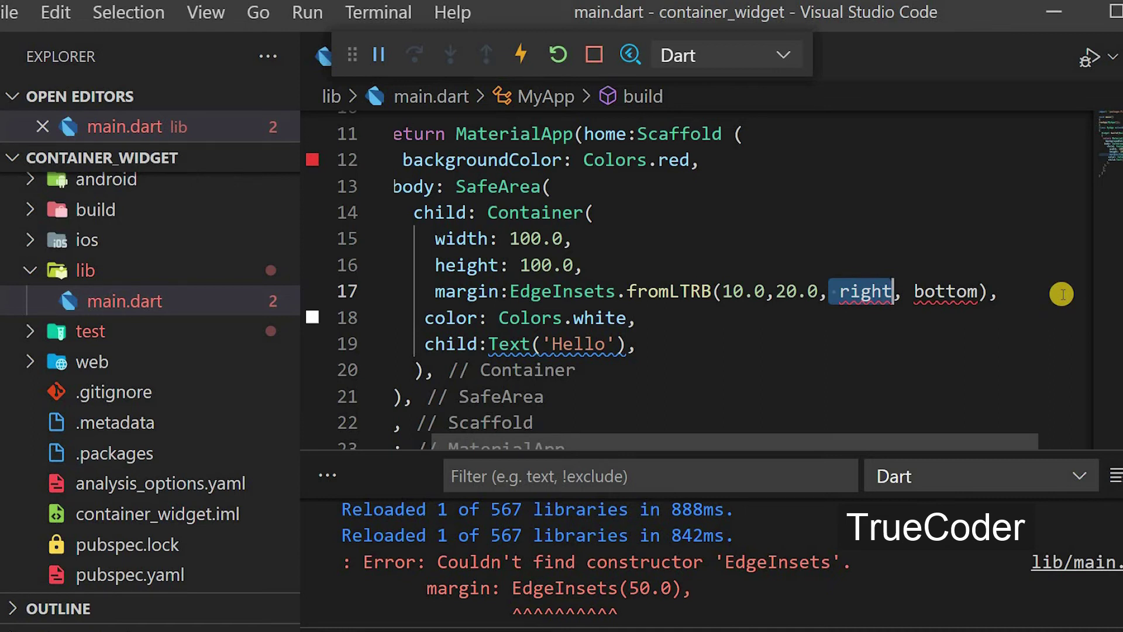
type("50.0")
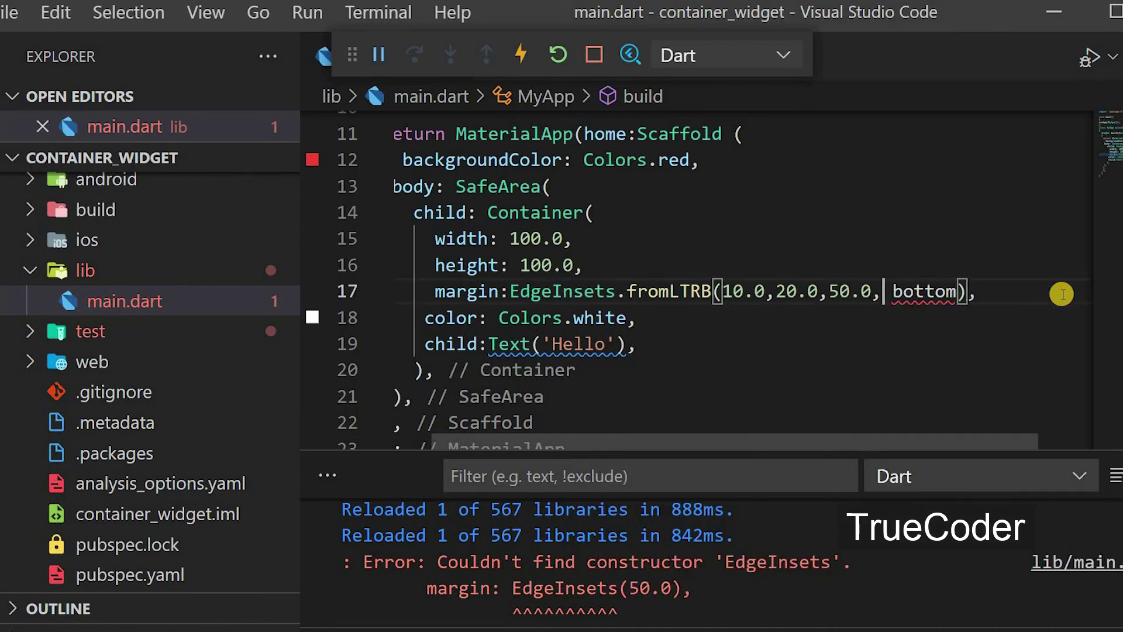
key("shift+Right")
key("shift+Right")
key("shift+Right")
key("shift+Right")
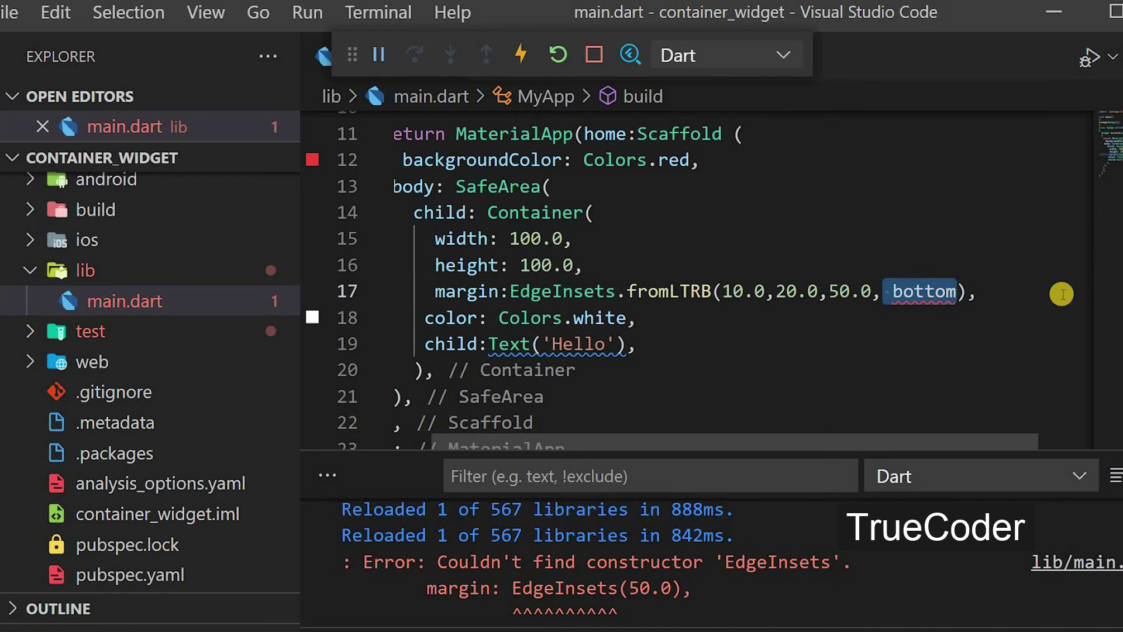
type("20.")
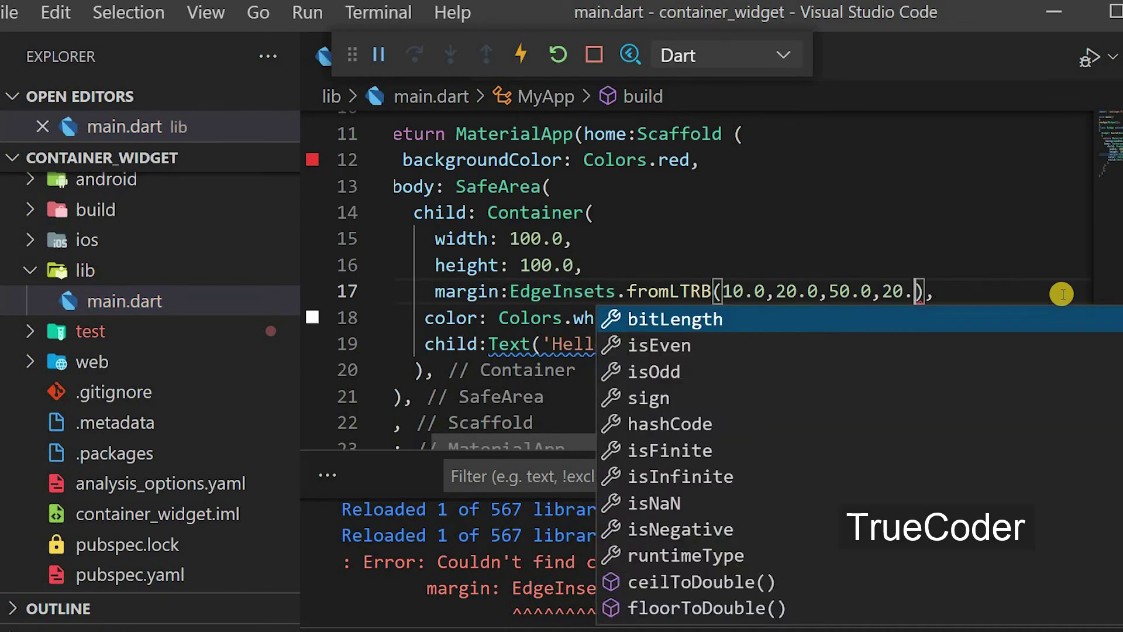
type("0")
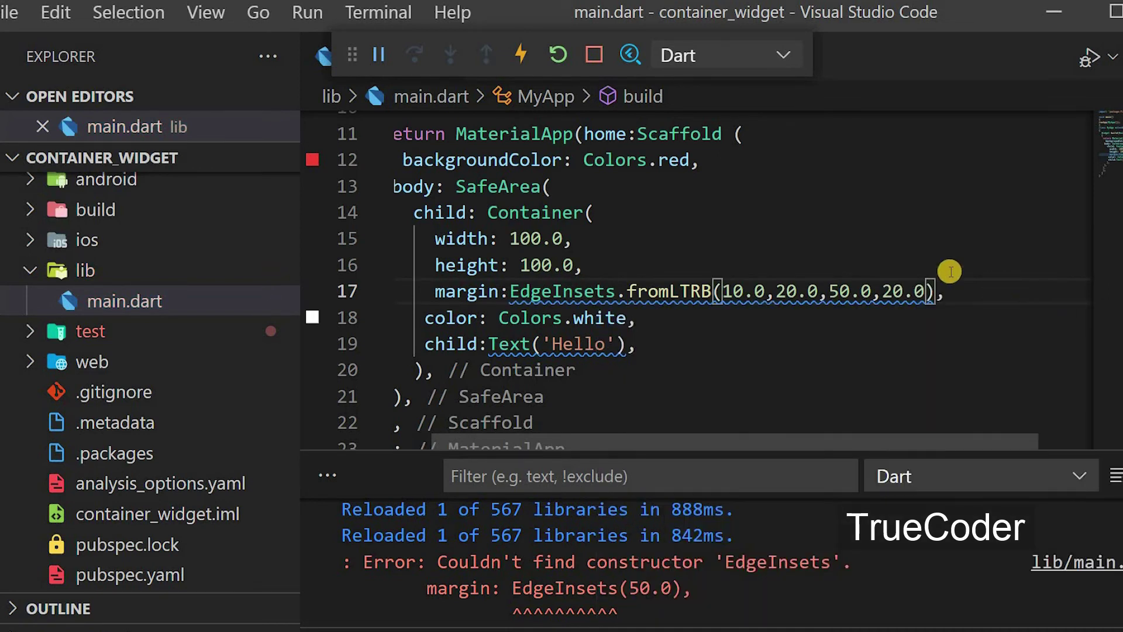
Hot reload and view the Hello square near the top-left in the emulator.
key("ctrl+s")
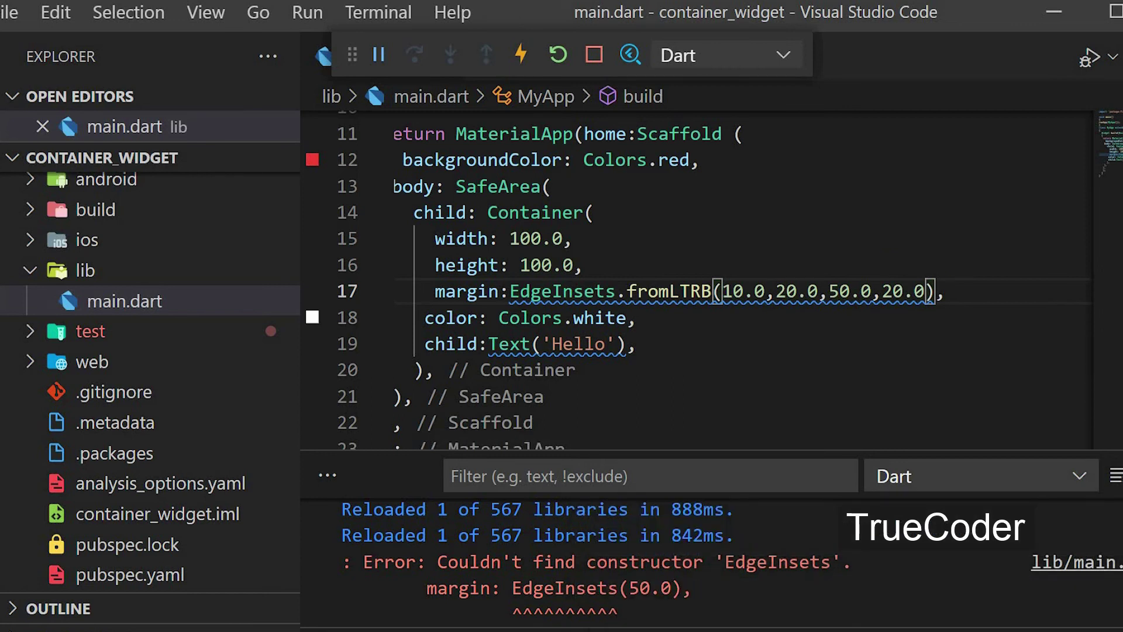
key("alt+Tab")
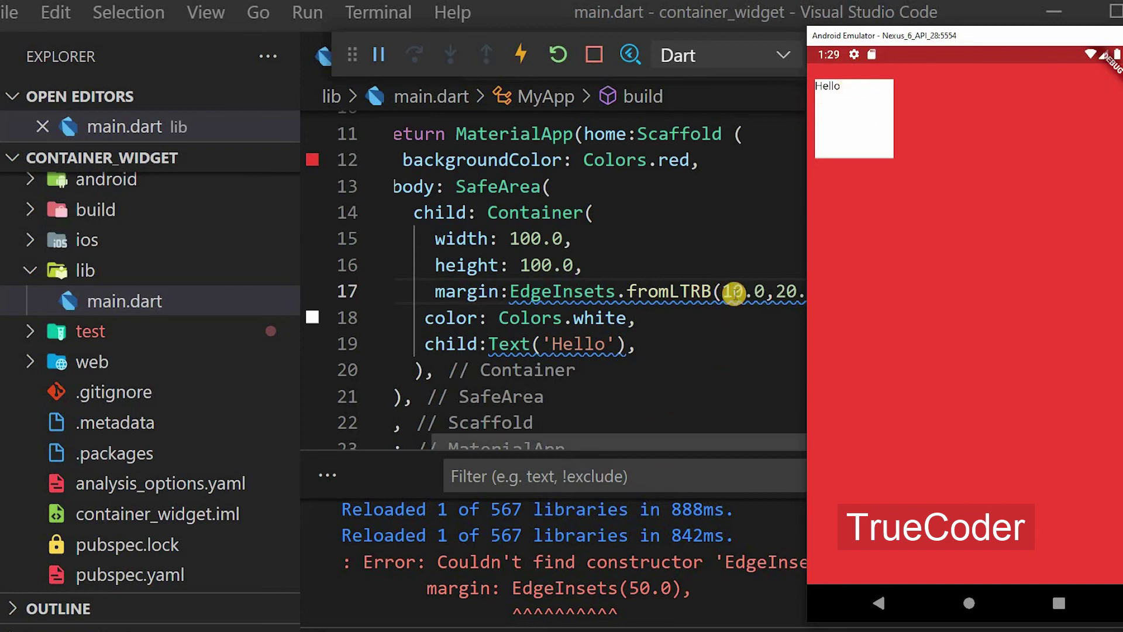
left_click(733, 292)
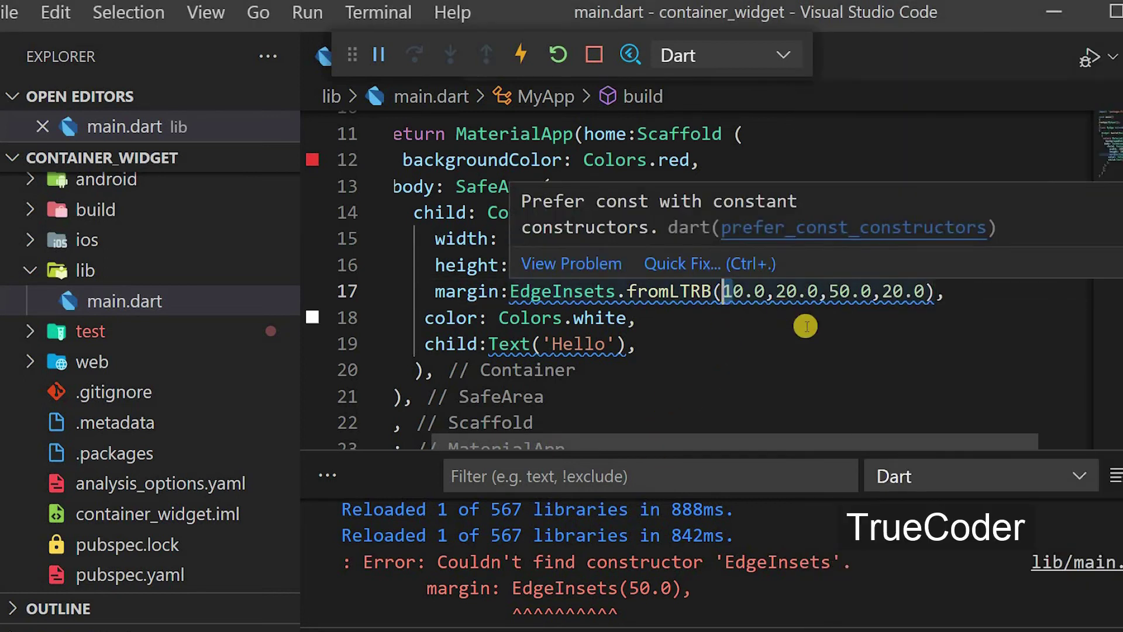
Change the left margin from 10.0 to 50.0 and preview the reload.
key("BackSpace")
type("5")
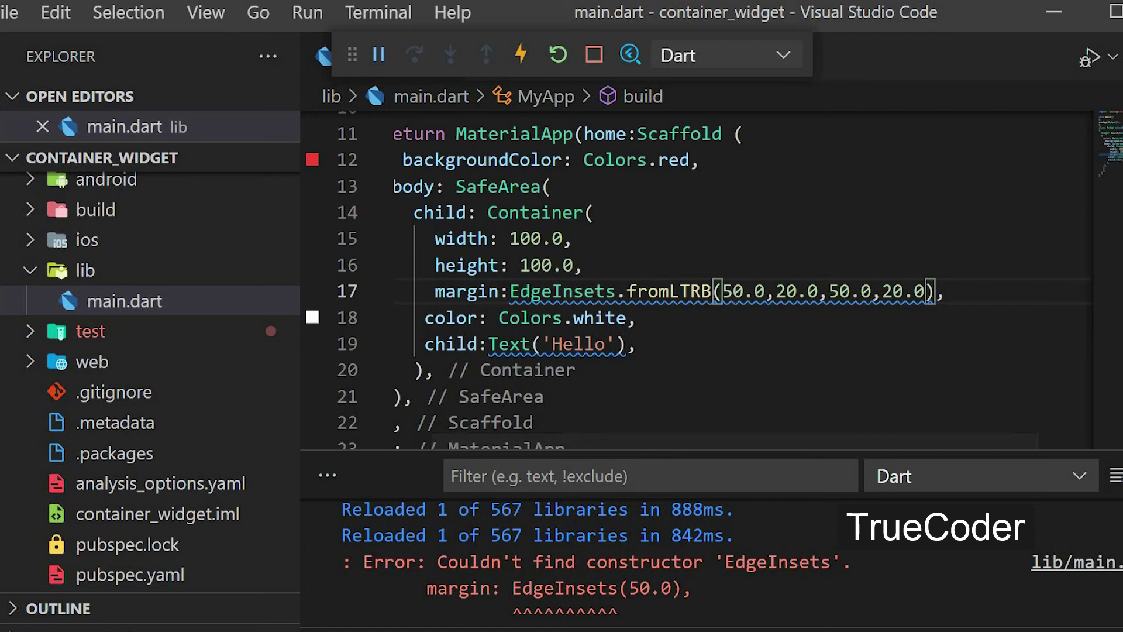
key("alt+Tab")
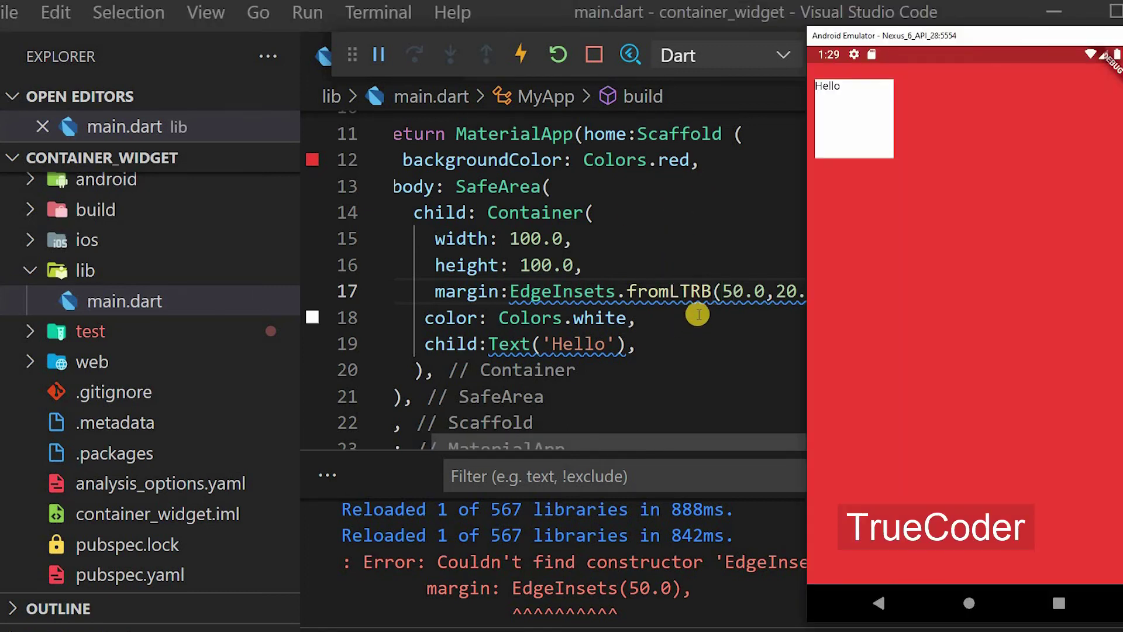
left_click(695, 319)
key("ctrl+s")
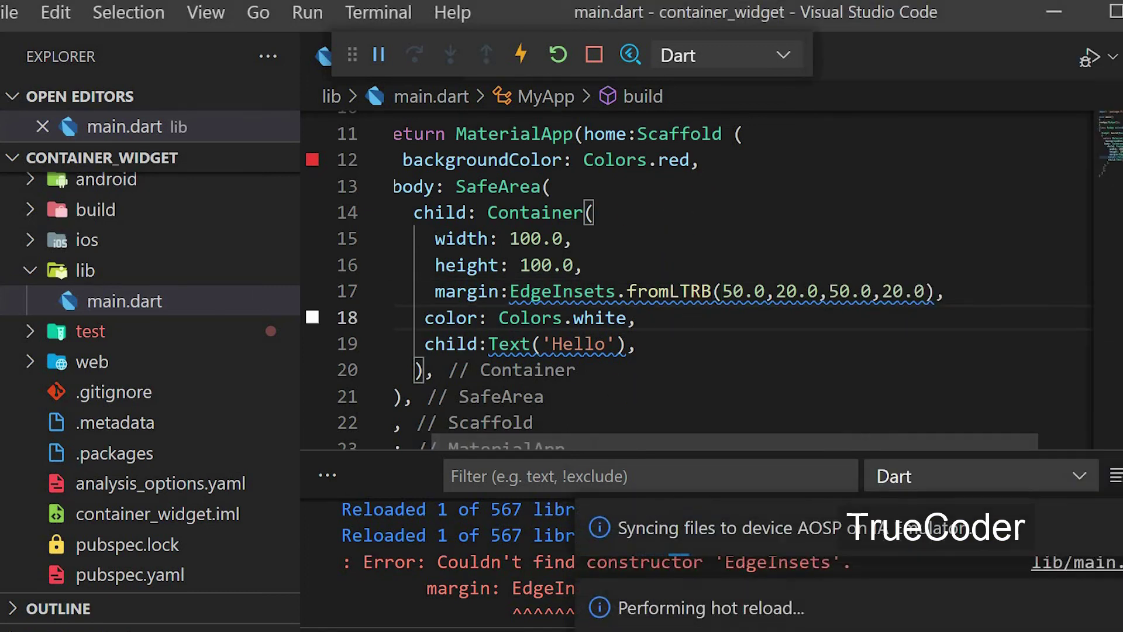
key("alt+Tab")
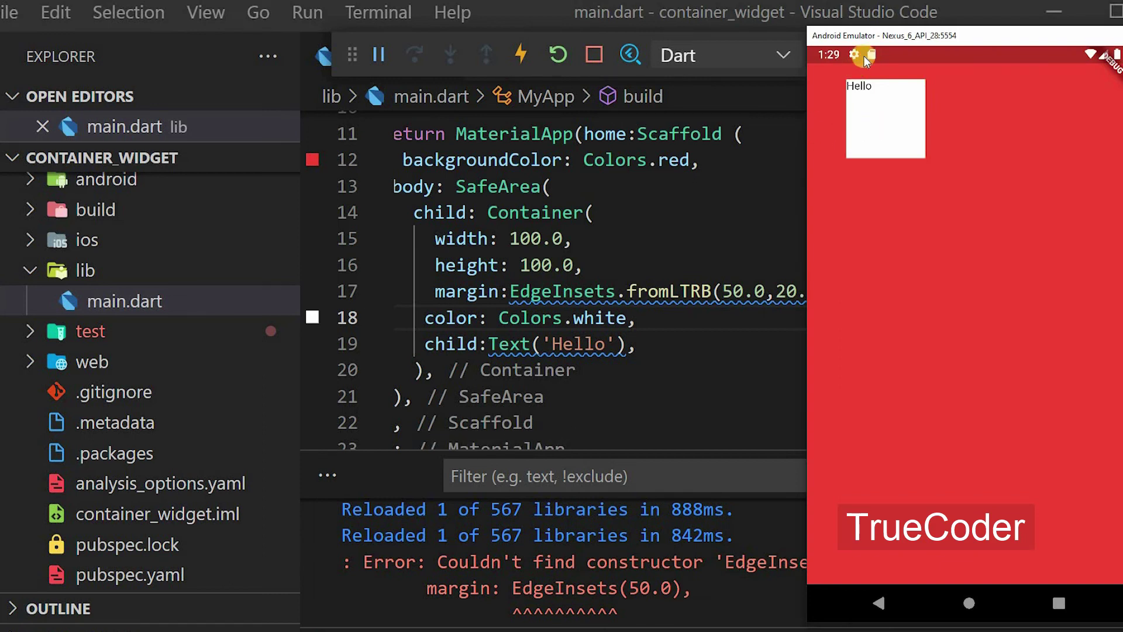
left_click(781, 293)
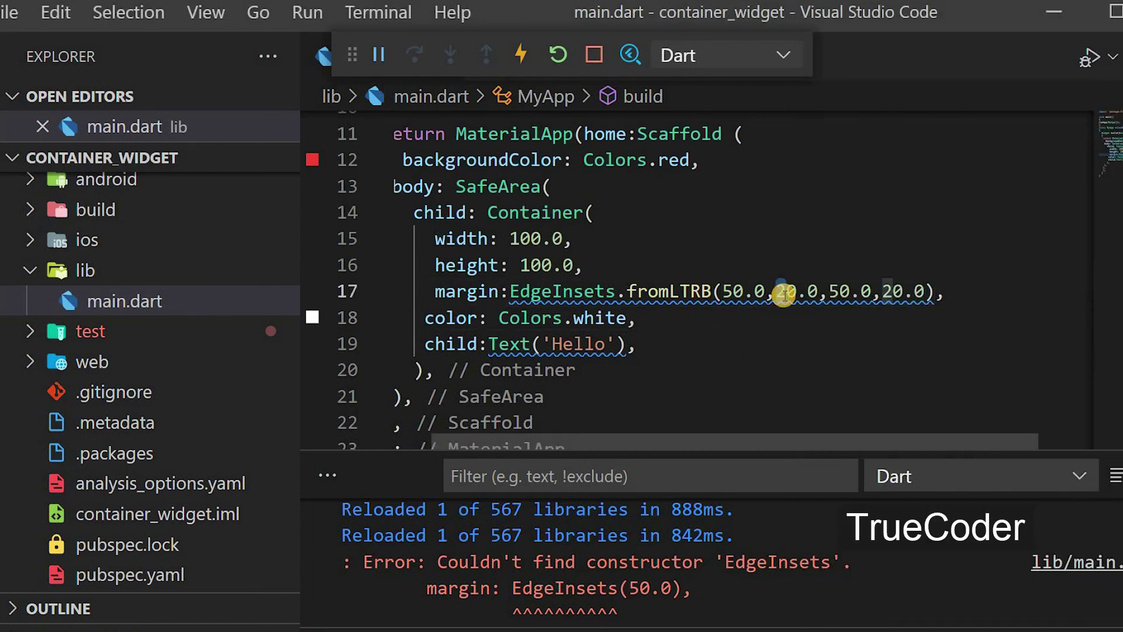
Change the top margin from 20.0 to 50.0 and preview the reload.
key("BackSpace")
type("5")
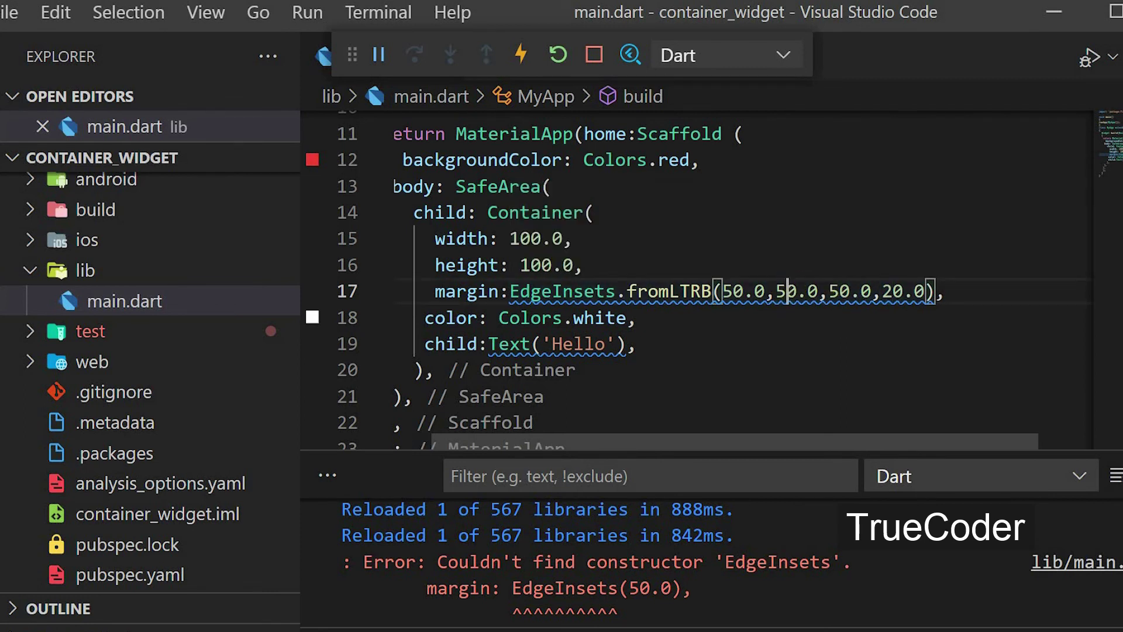
left_click(832, 317)
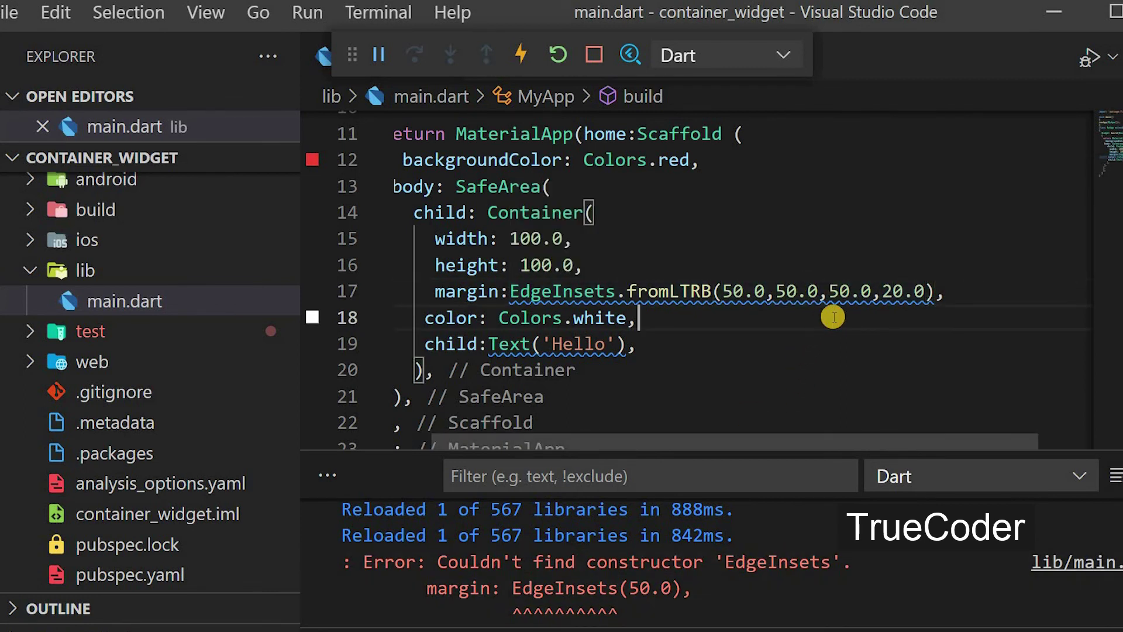
key("ctrl+s")
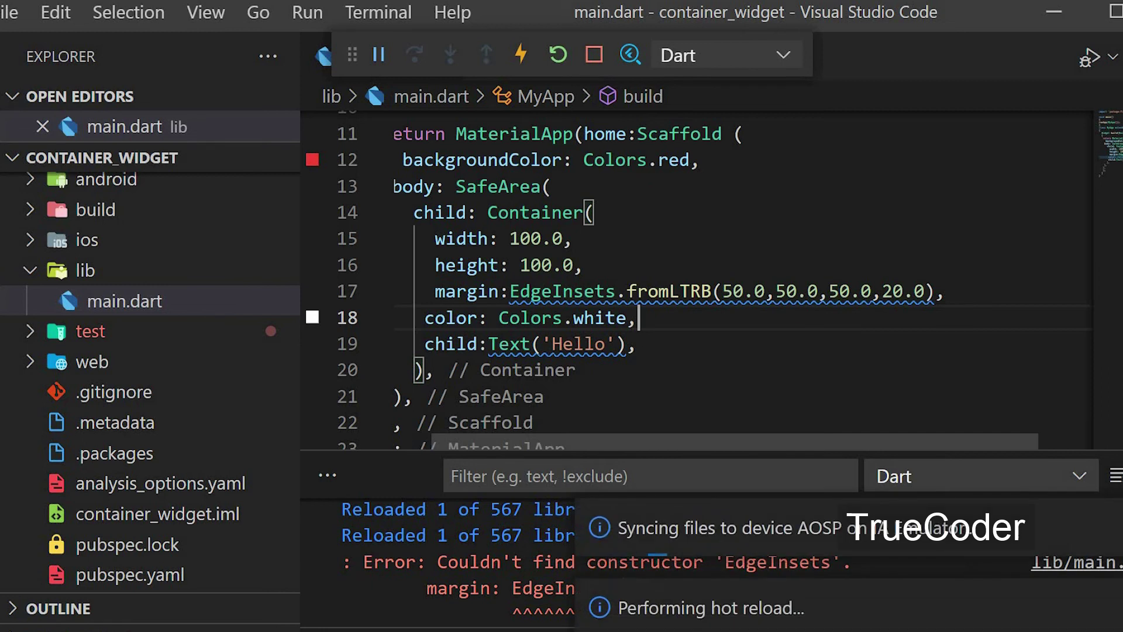
key("alt+Tab")
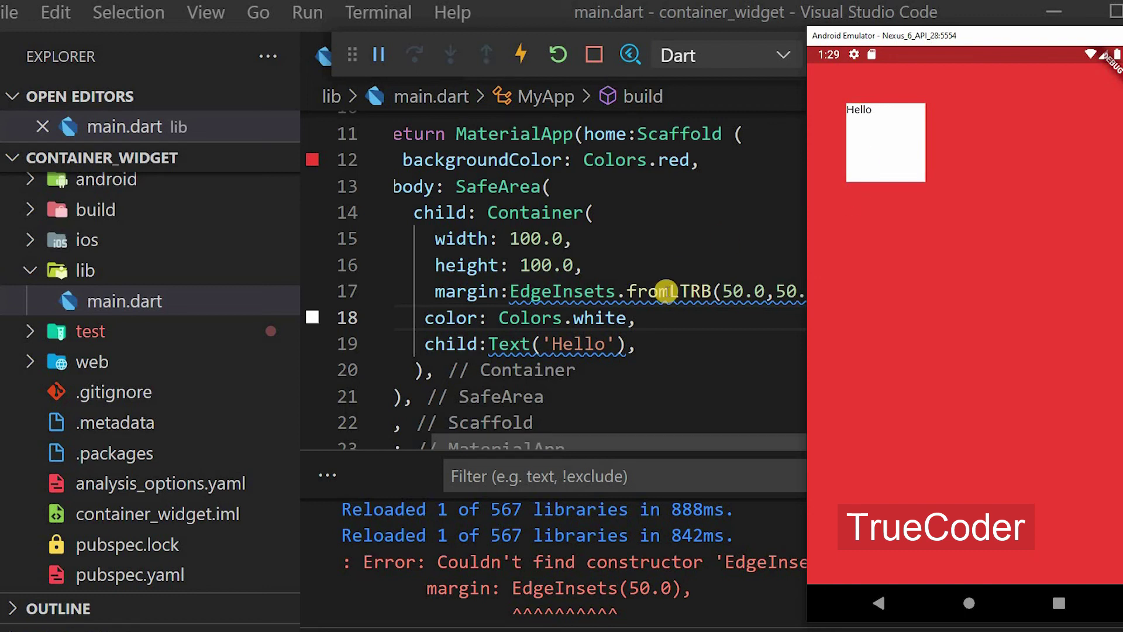
left_click(625, 275)
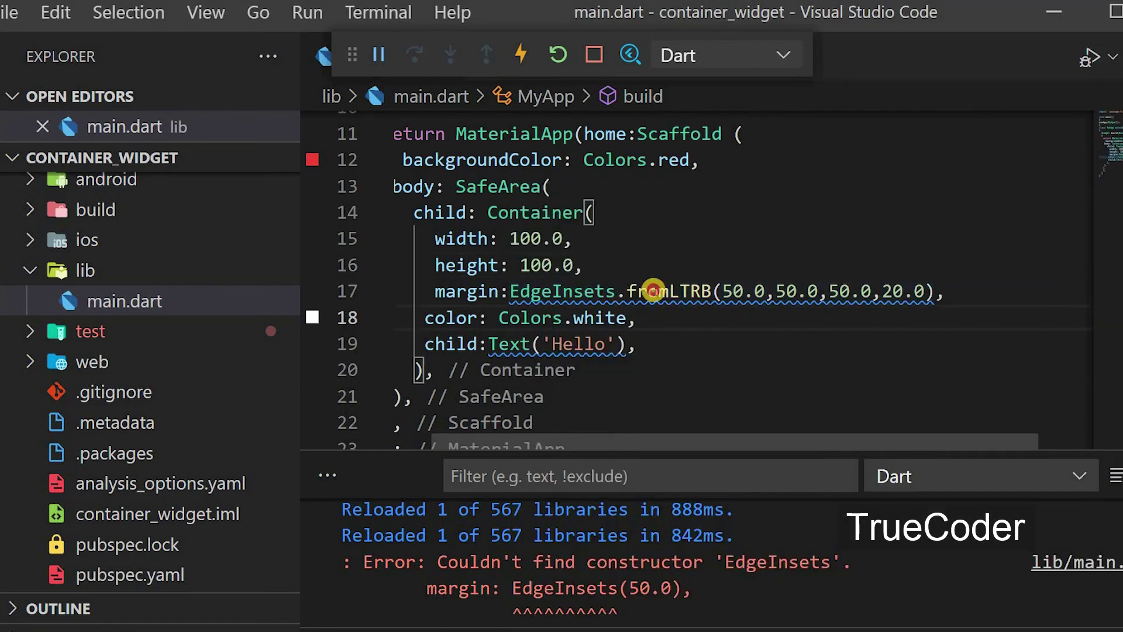
left_click_drag(617, 292, 672, 292)
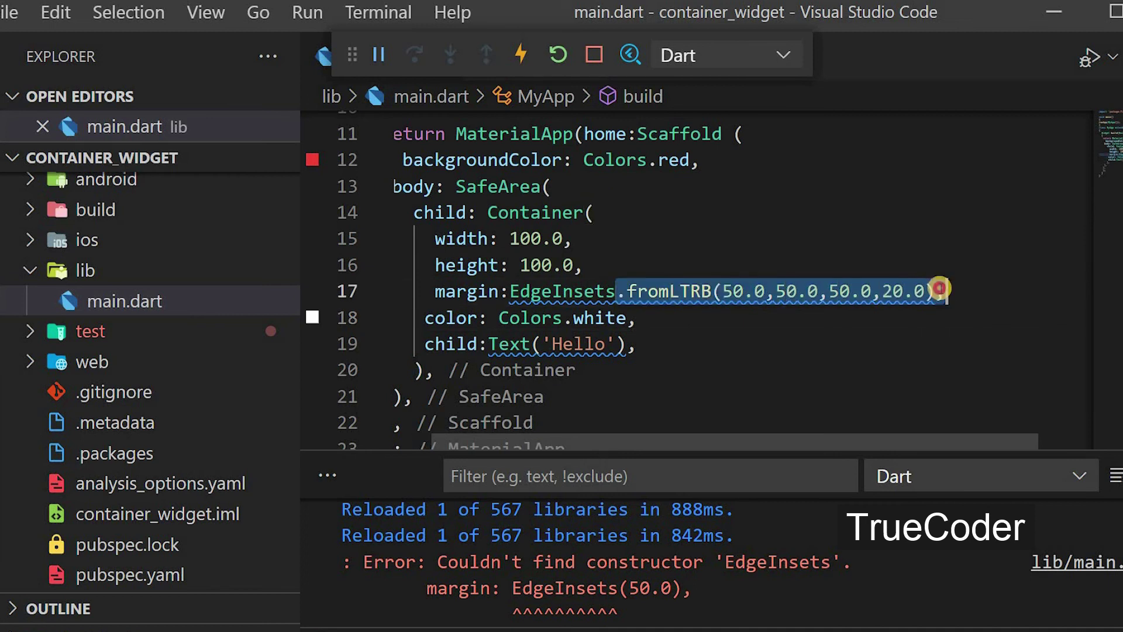
Replace the fromLTRB call with EdgeInsets.only(left: 20.0).
left_click_drag(836, 290, 937, 289)
type(".o")
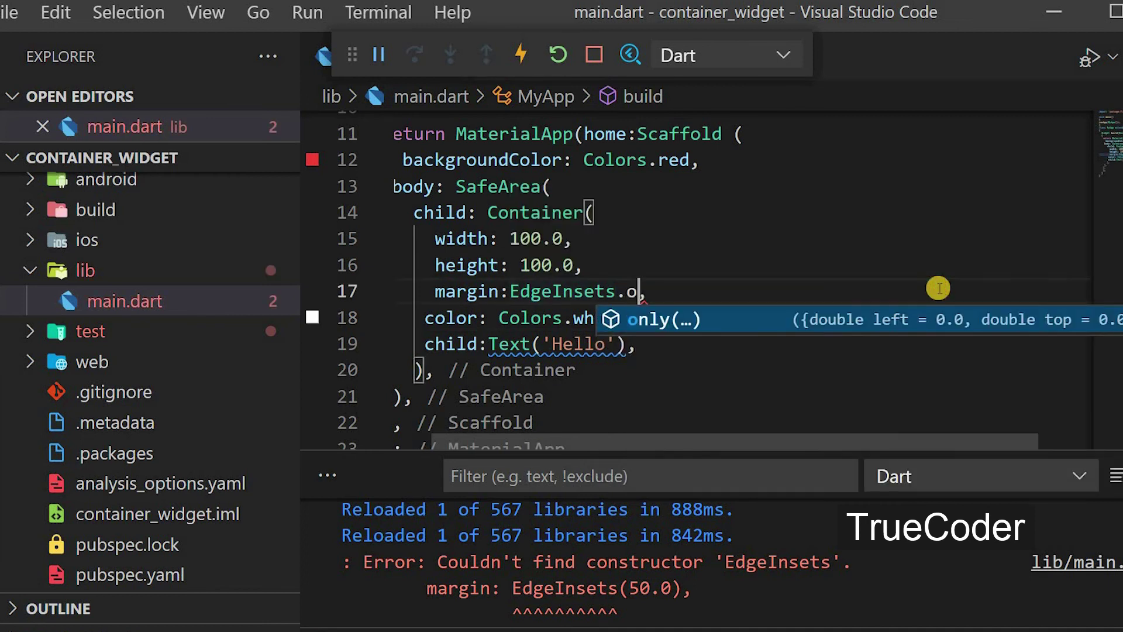
type("n")
key("Return")
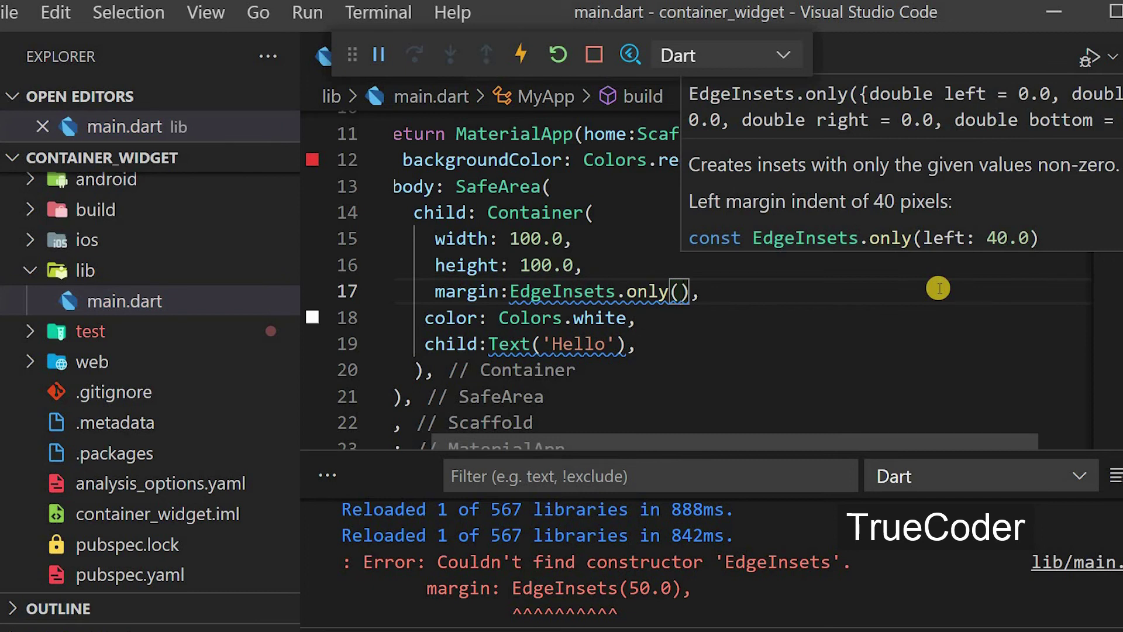
type("le")
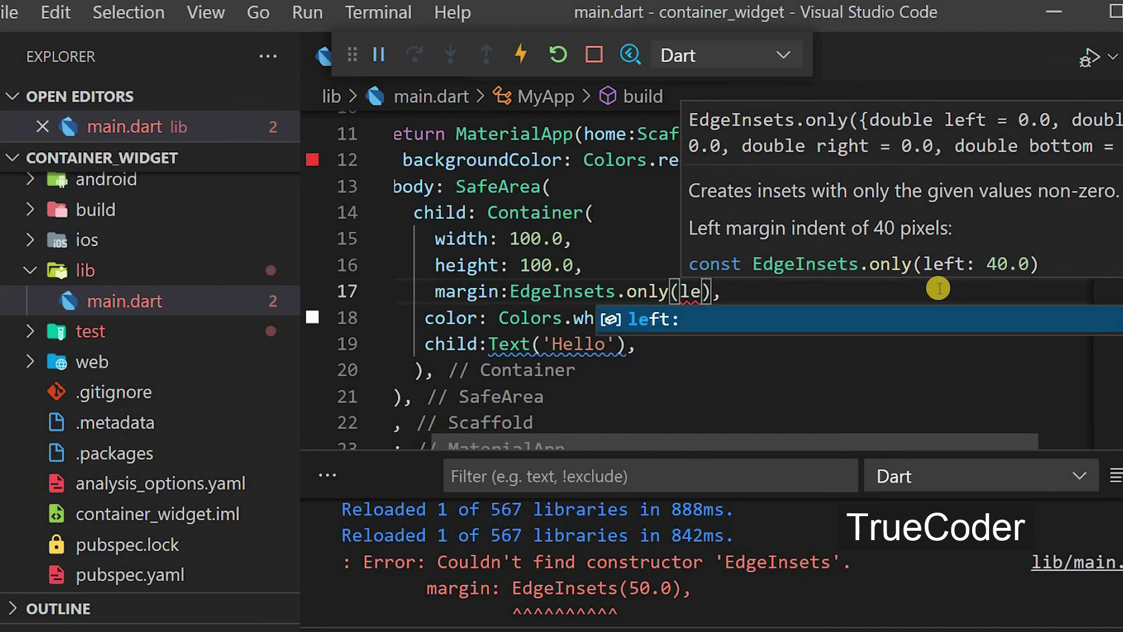
key("Return")
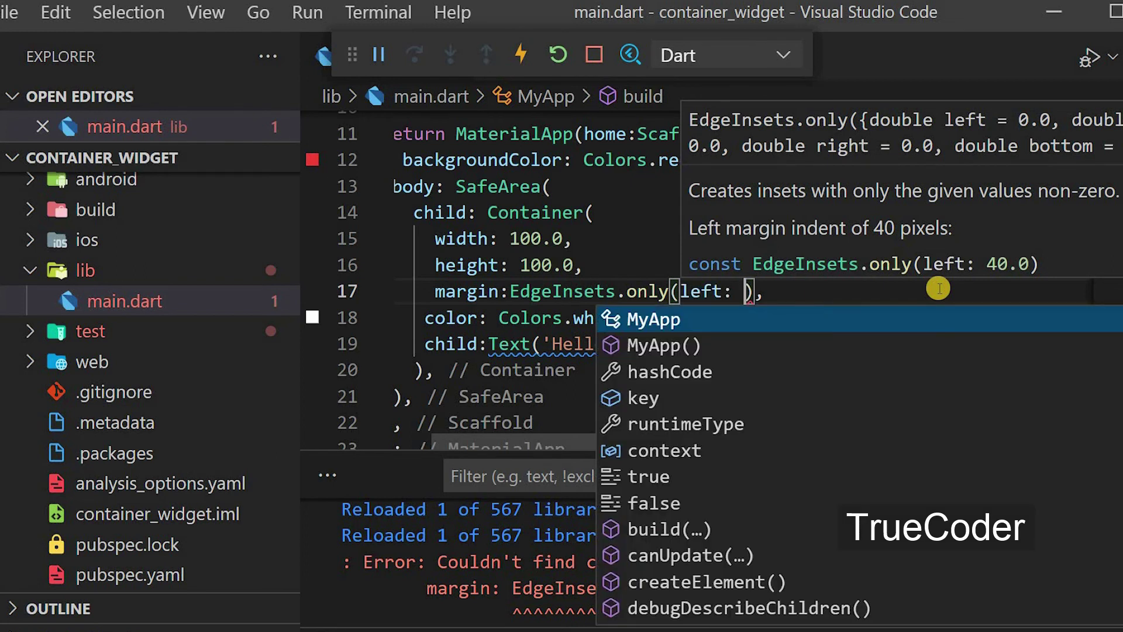
type("20")
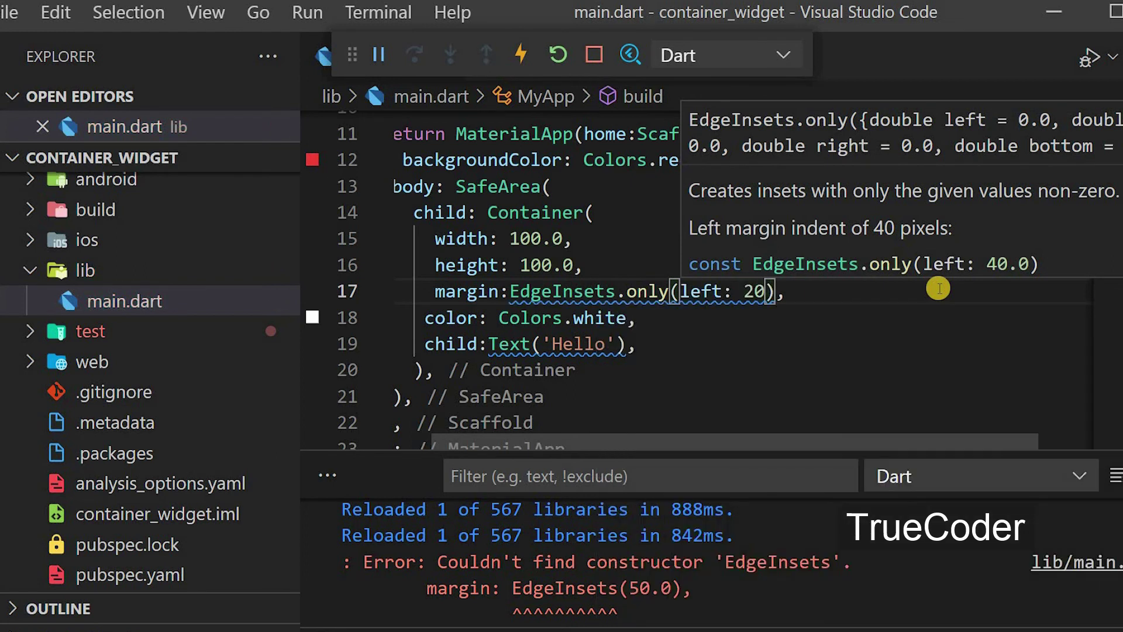
type(".0")
Hot reload and view the Hello square at the left edge in the emulator.
key("ctrl+s")
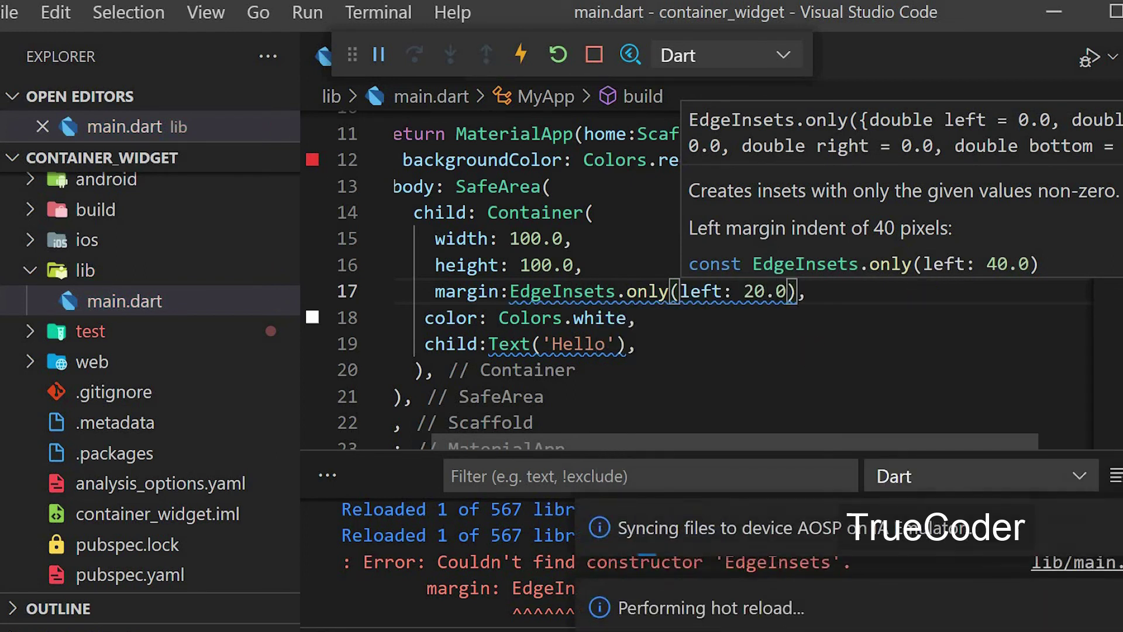
key("alt+Tab")
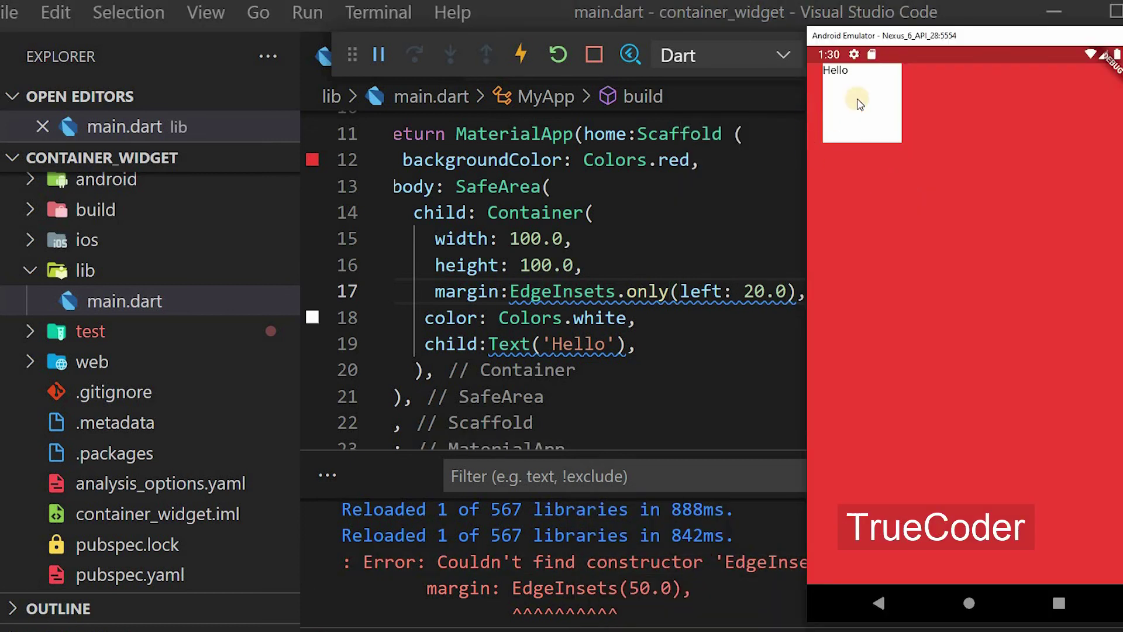
left_click(867, 163)
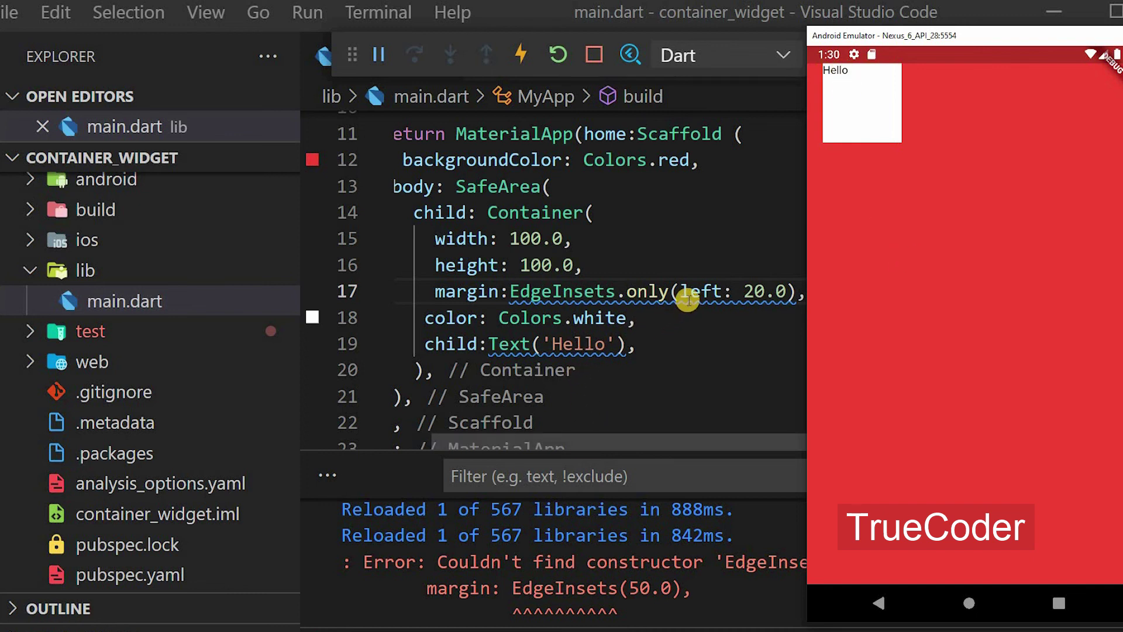
left_click(816, 296)
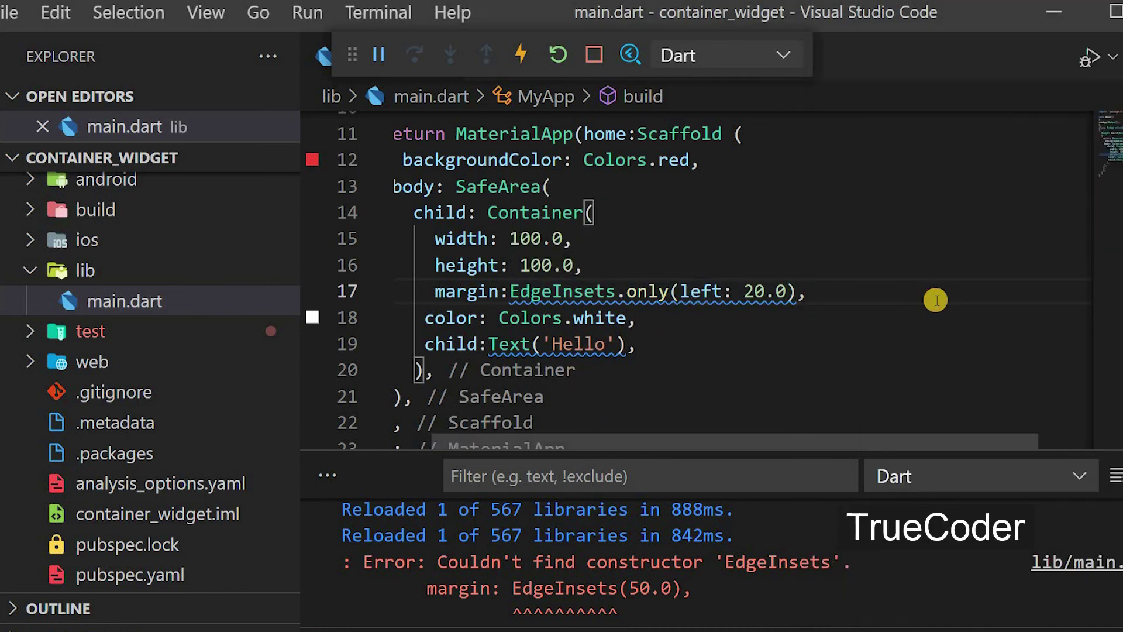
key("Return")
type("ad")
Add padding: EdgeInsets.all(30.0) on the line after the margin.
key("BackSpace")
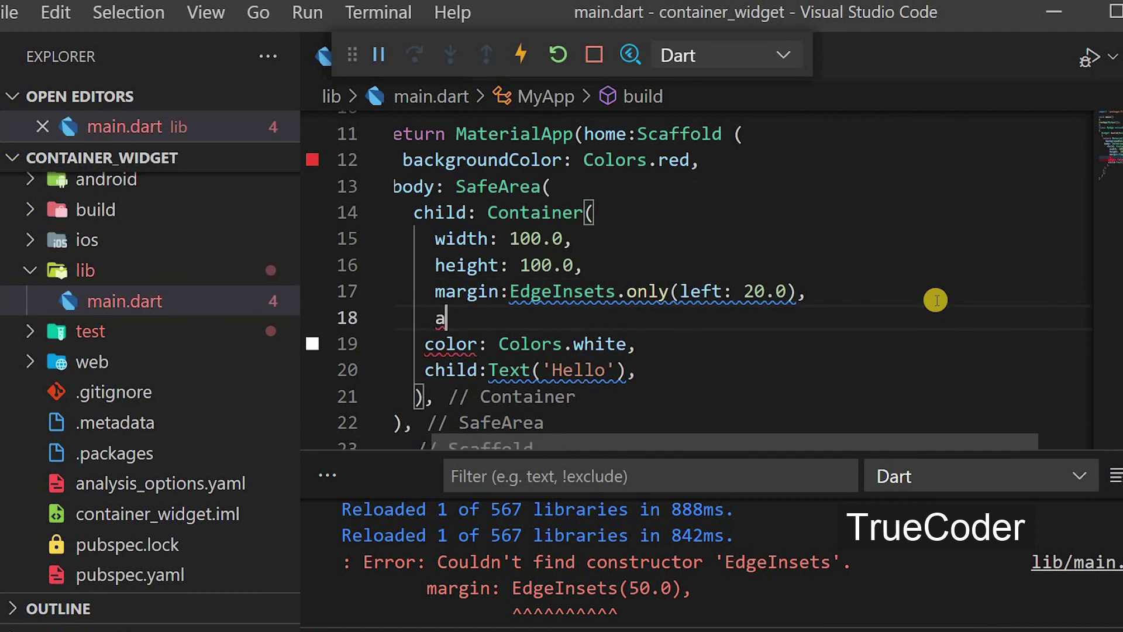
key("BackSpace")
type("pa")
key("Return")
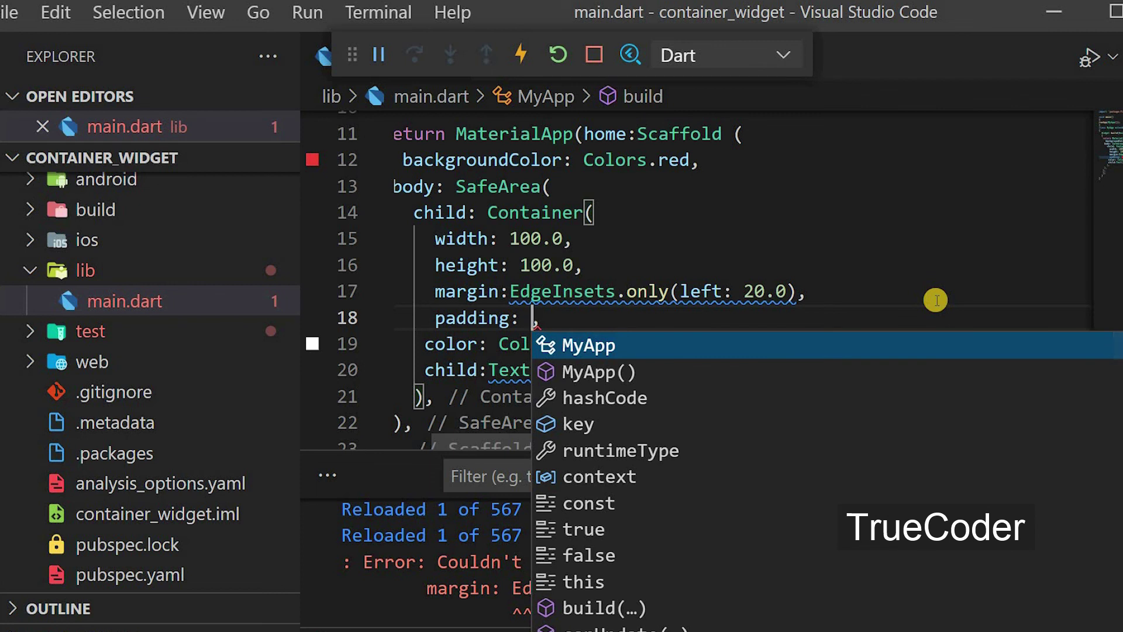
type("Ed")
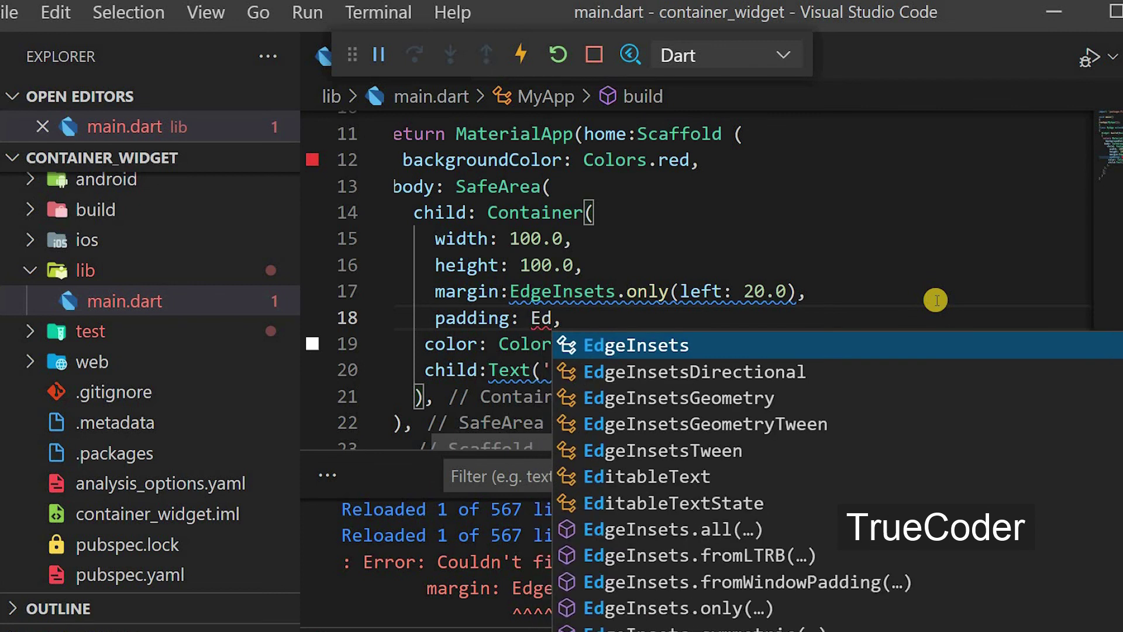
key("Return")
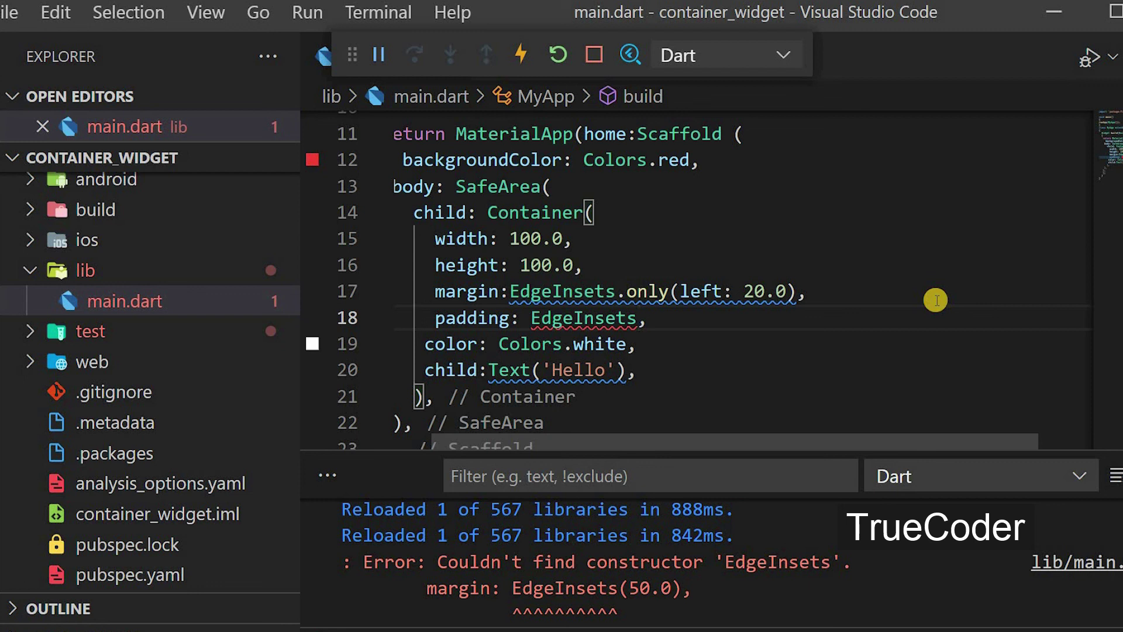
type(".a")
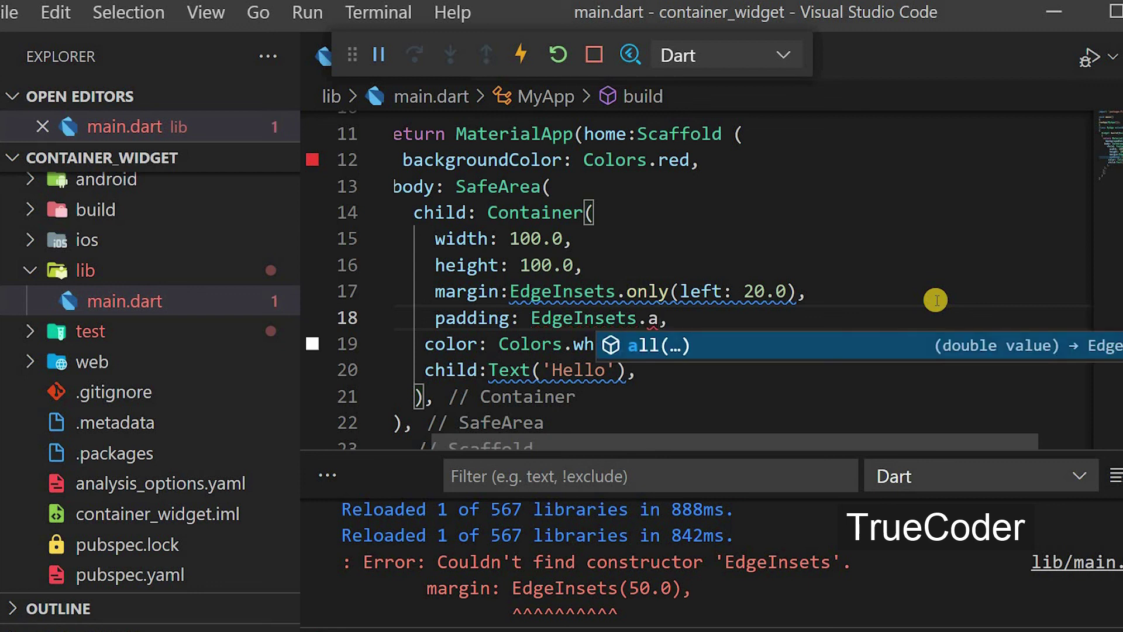
key("Return")
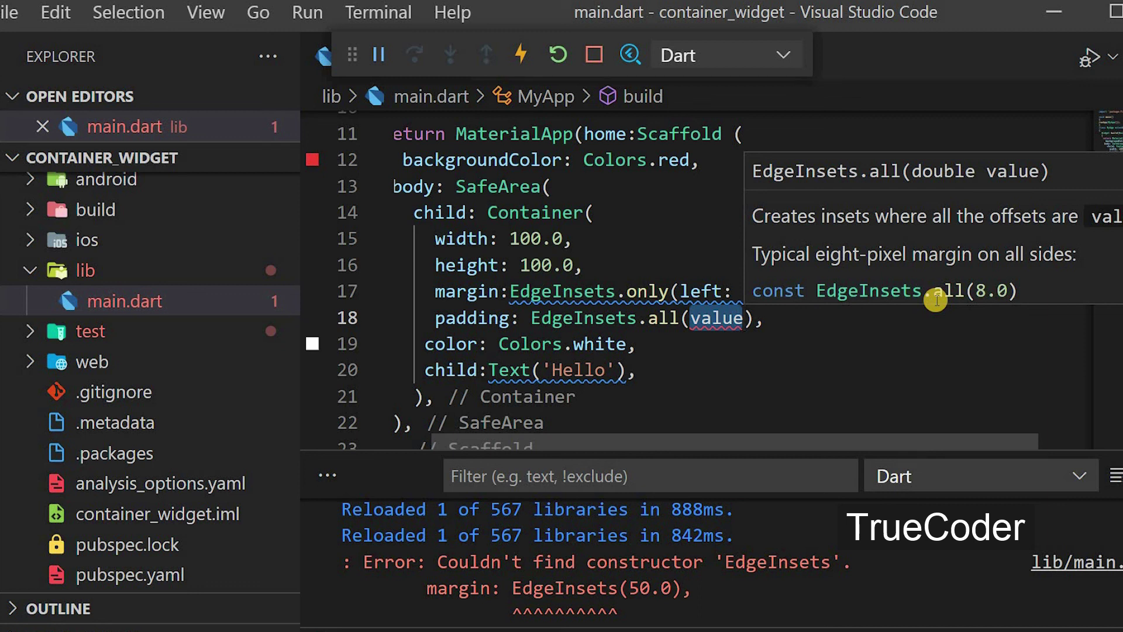
type("30")
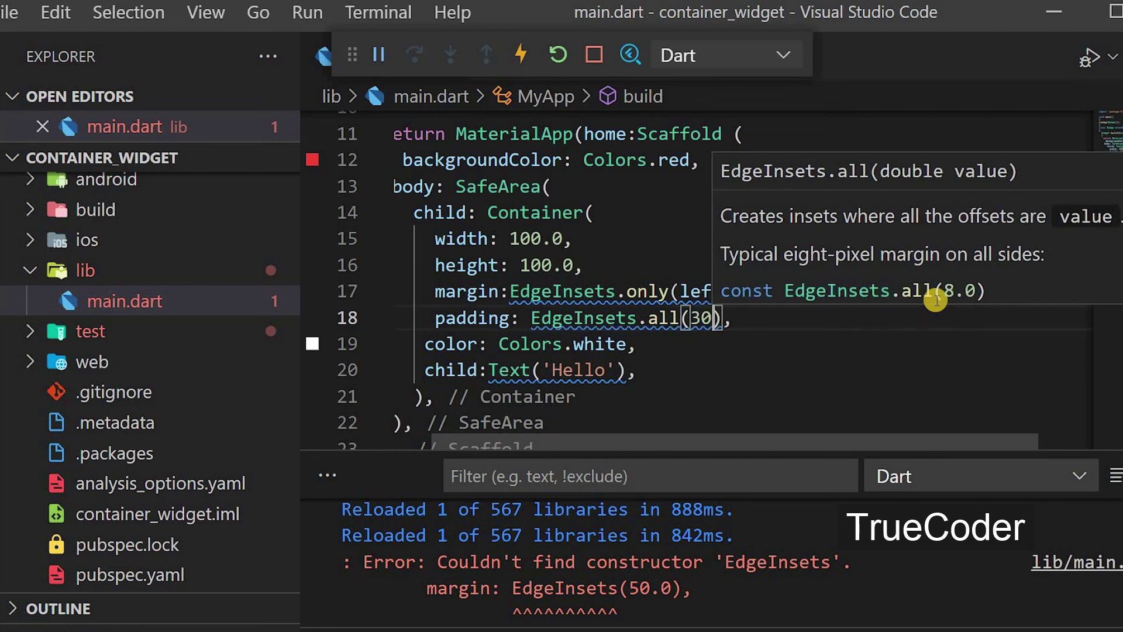
type(".0")
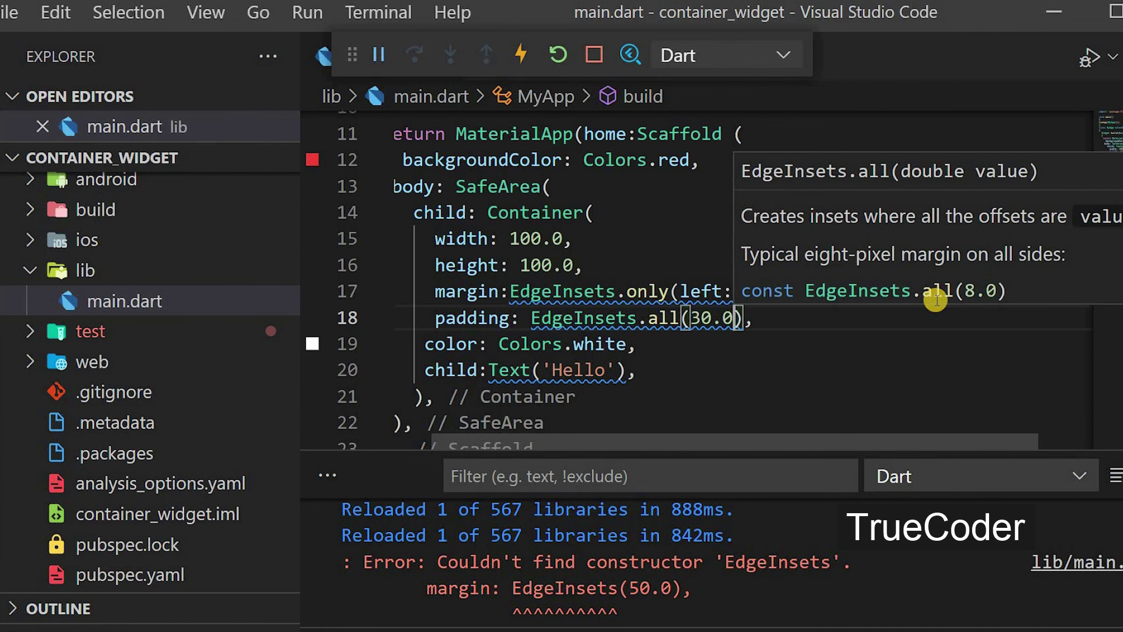
left_click(863, 368)
Hot reload and view the padded Hello box in the emulator.
key("ctrl+s")
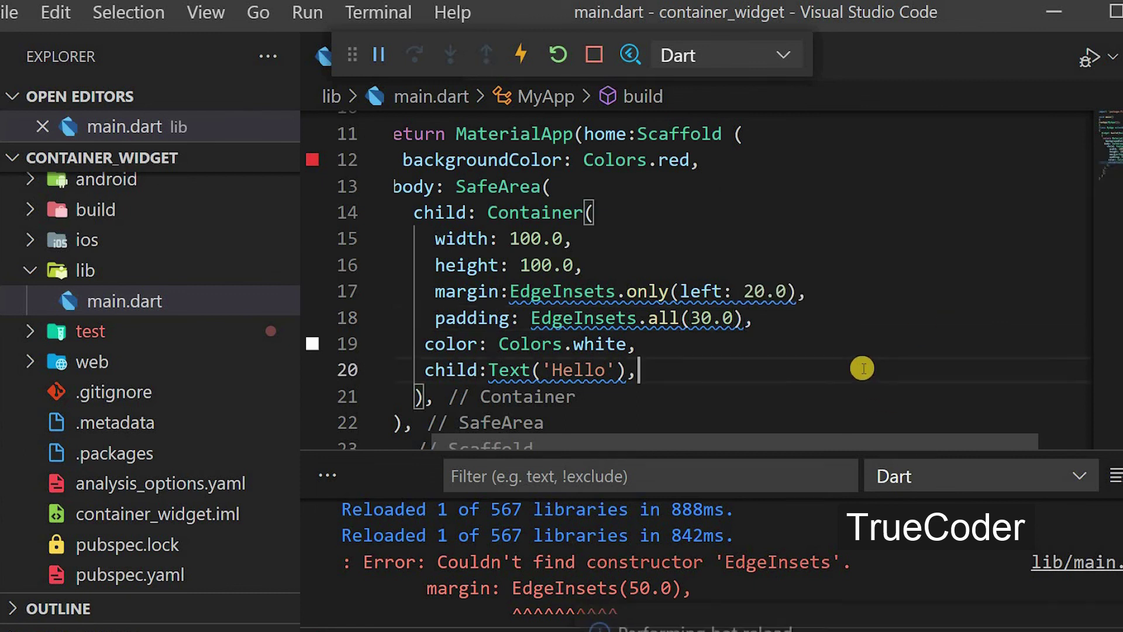
key("ctrl+s")
key("alt+Tab")
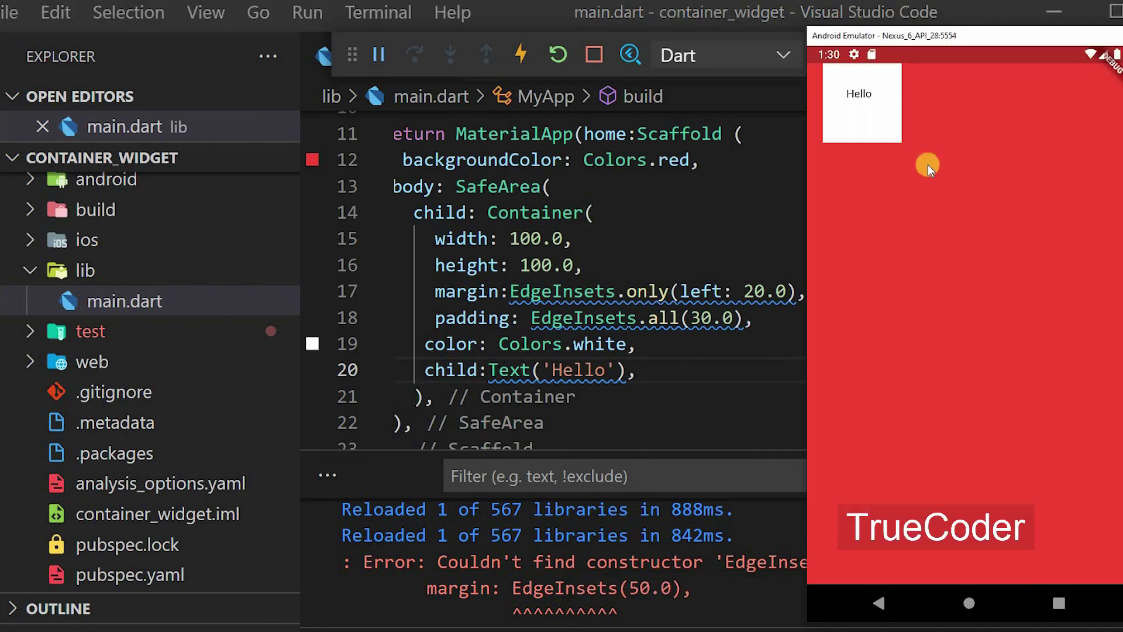